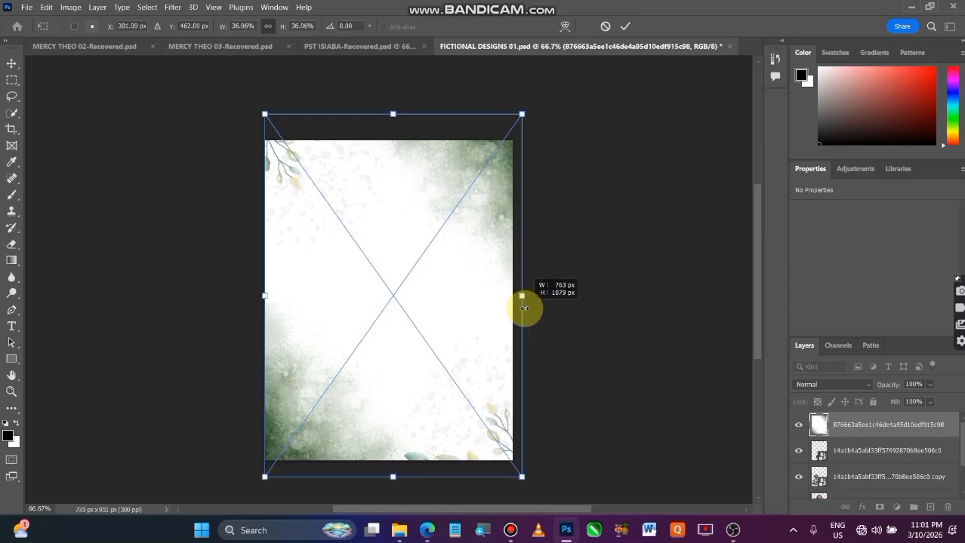
Place the green watercolour image centred over the canvas and move its layer below the portraits, directly above Background.
left_click_drag(385, 393, 382, 393)
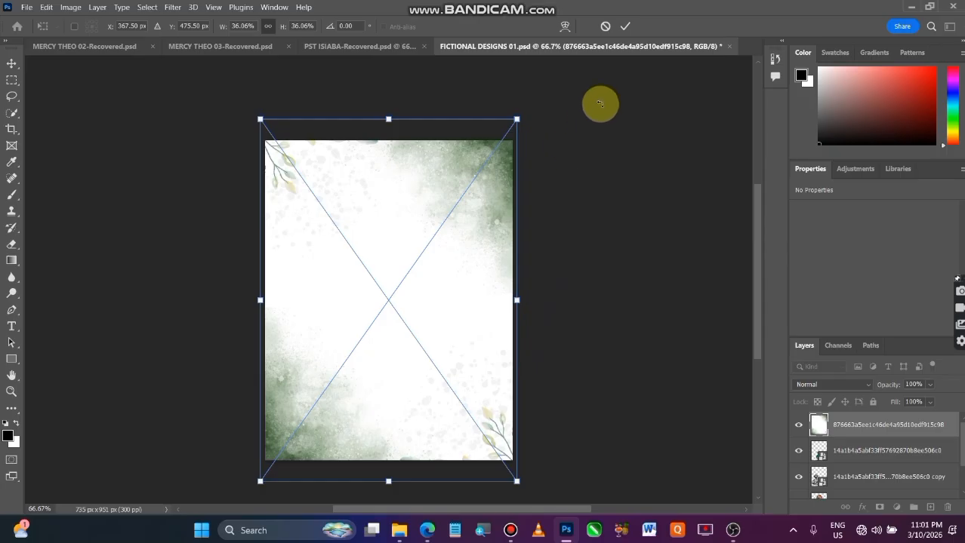
left_click(625, 30)
left_click_drag(889, 431, 904, 479)
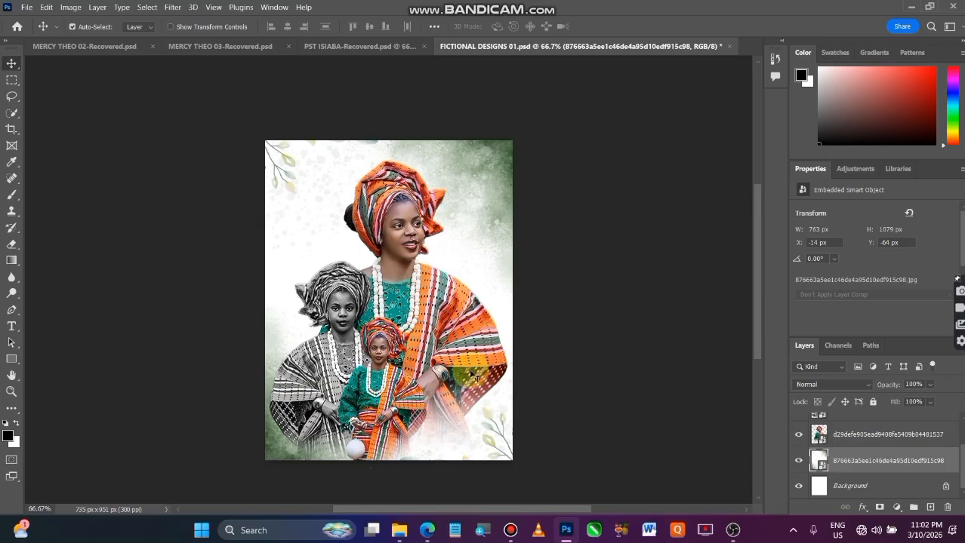
left_click(597, 361)
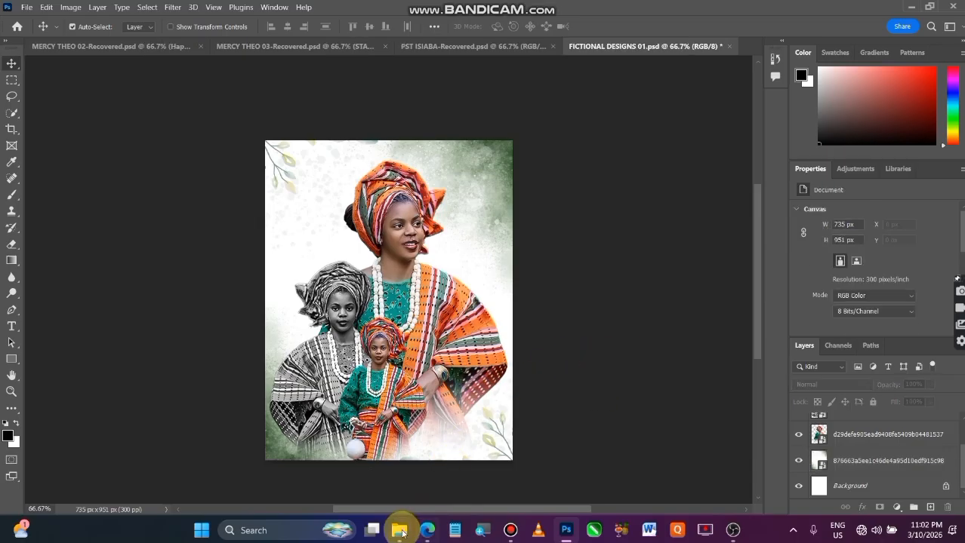
Find the orange flower image 3bc3f6d7852d1817f0c8ecb25568f769 in the Downloads folder and place it in the FICTIONAL DESIGNS 01 document.
left_click(400, 531)
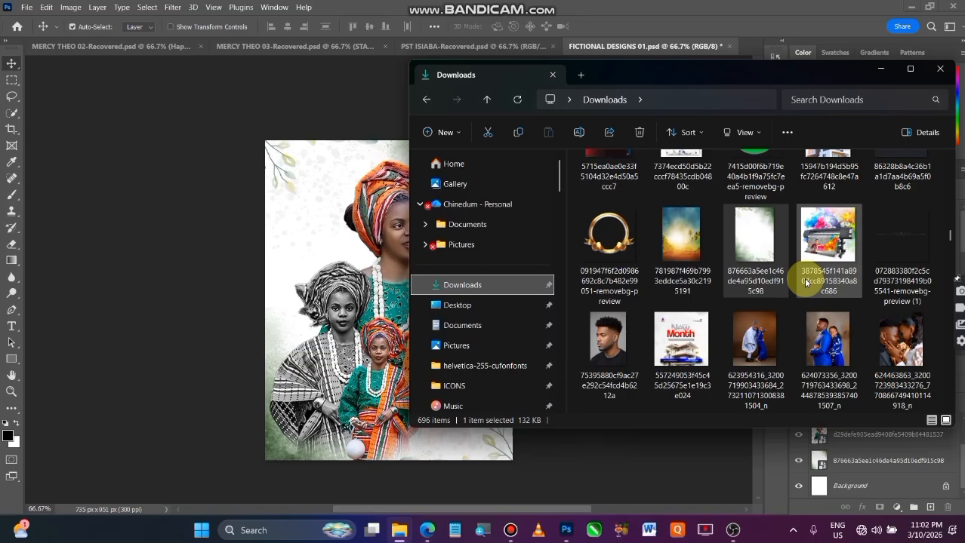
scroll(804, 282, "down", 10)
scroll(804, 282, "down", 5)
scroll(804, 282, "down", 5)
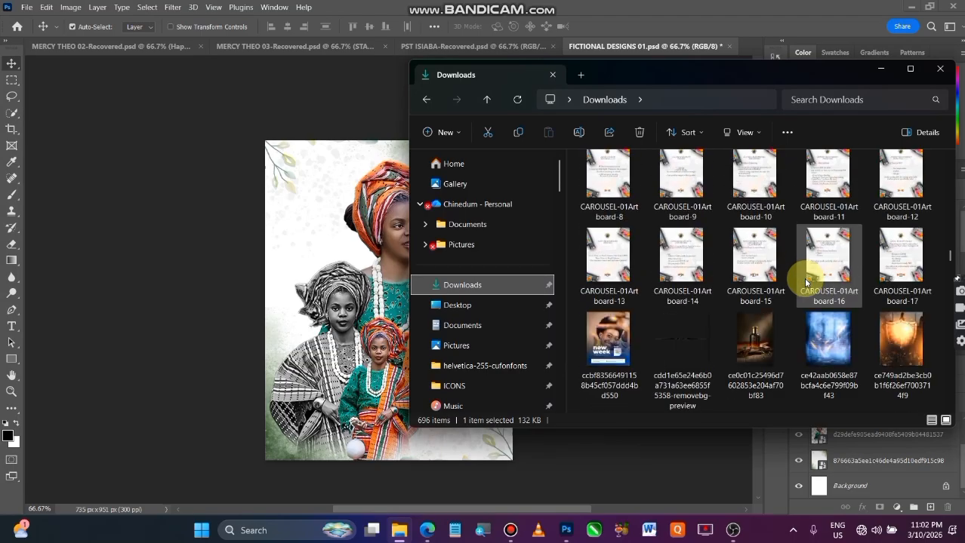
scroll(805, 282, "down", 4)
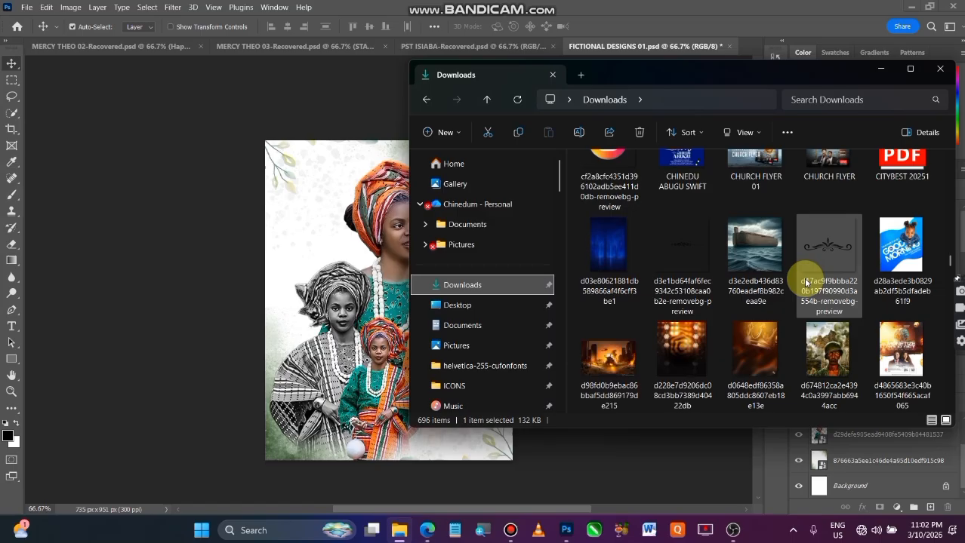
scroll(805, 282, "down", 1)
scroll(805, 282, "down", 6)
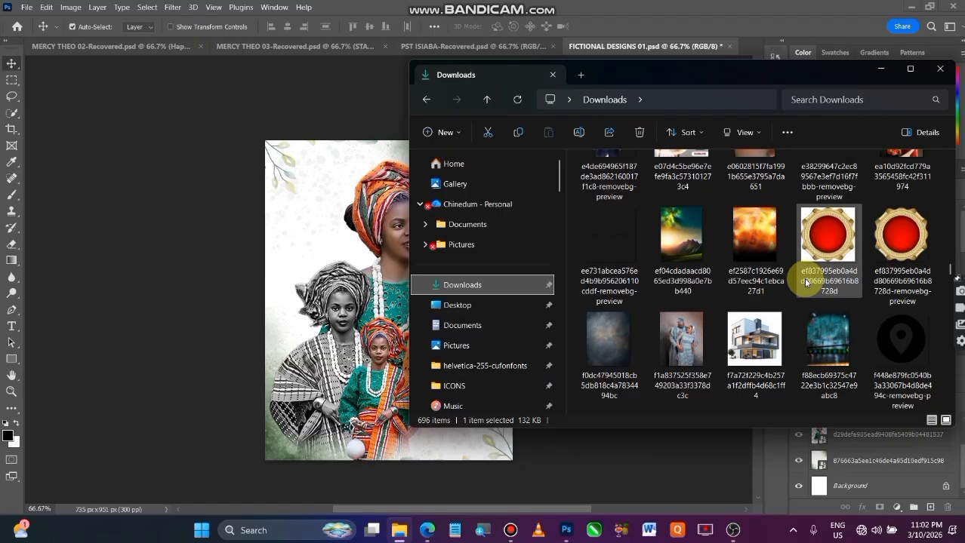
scroll(805, 281, "down", 8)
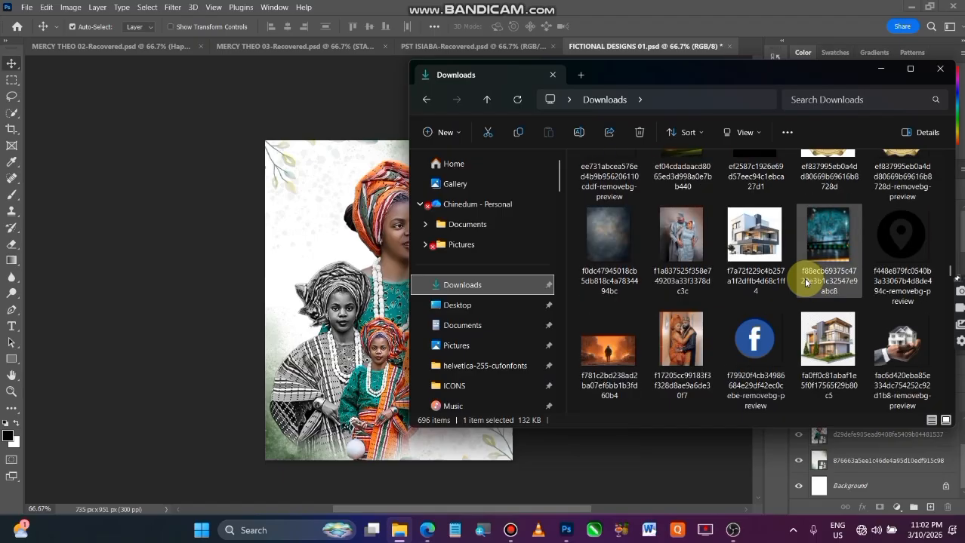
scroll(804, 281, "down", 5)
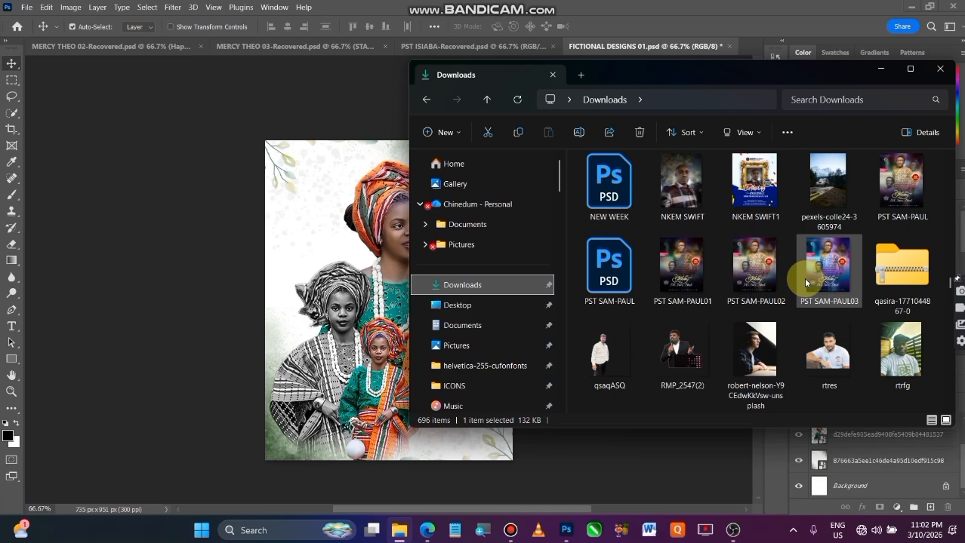
scroll(804, 281, "down", 5)
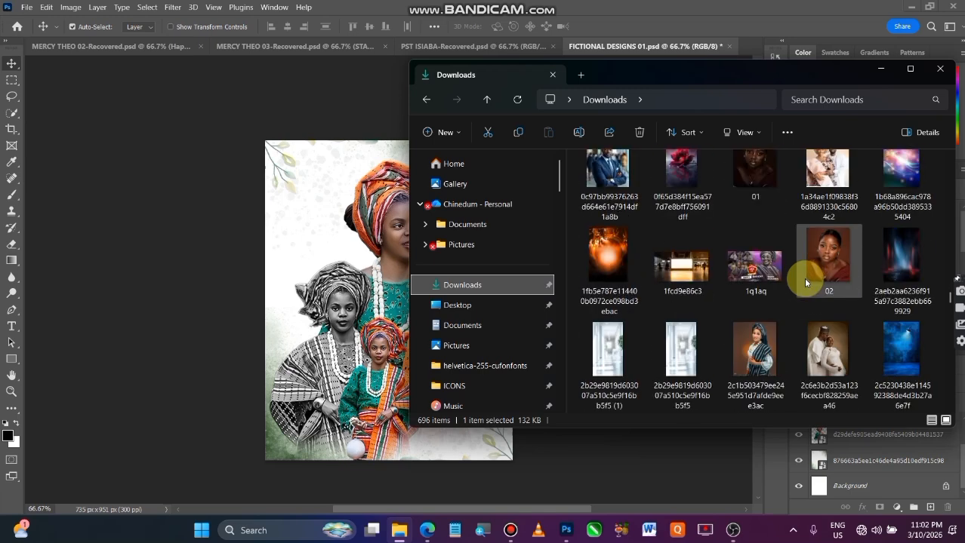
scroll(803, 278, "down", 4)
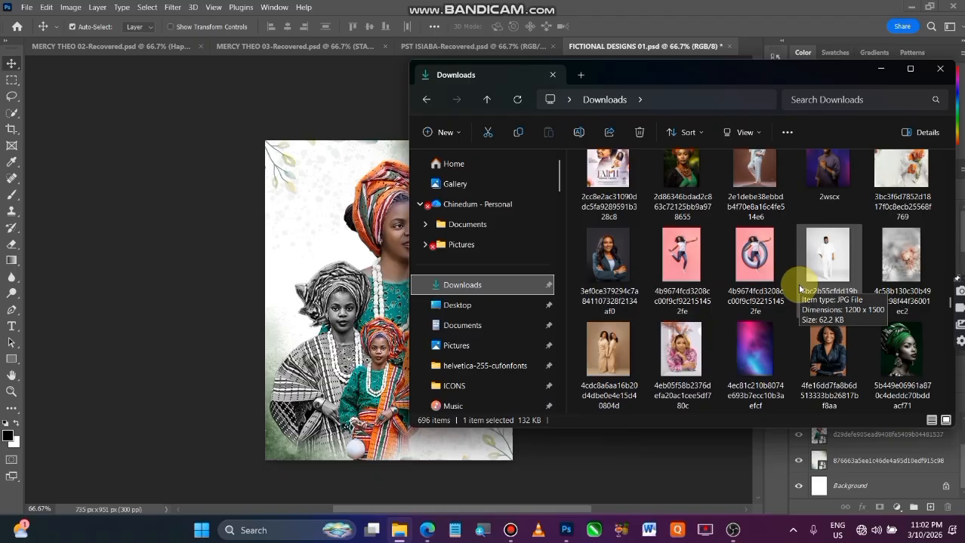
scroll(808, 294, "up", 1)
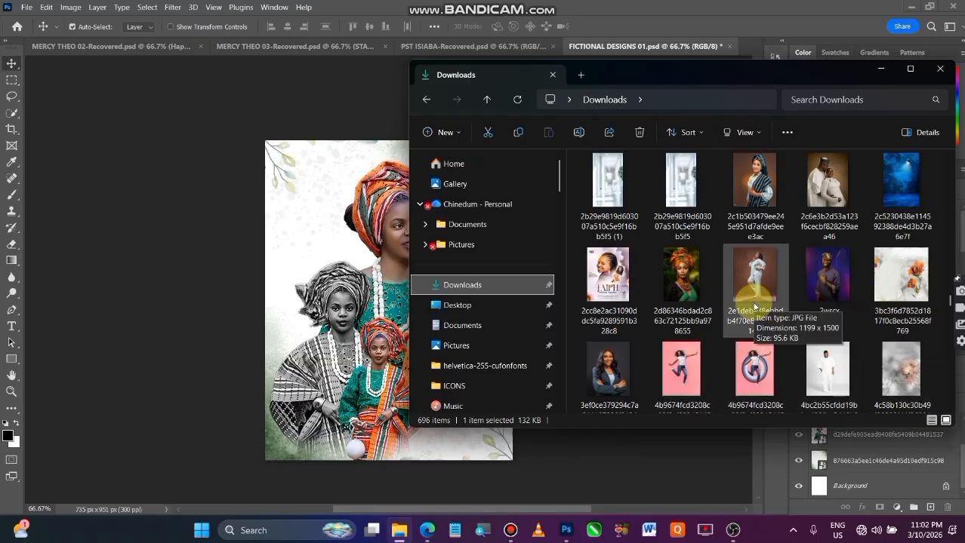
left_click_drag(903, 283, 472, 281)
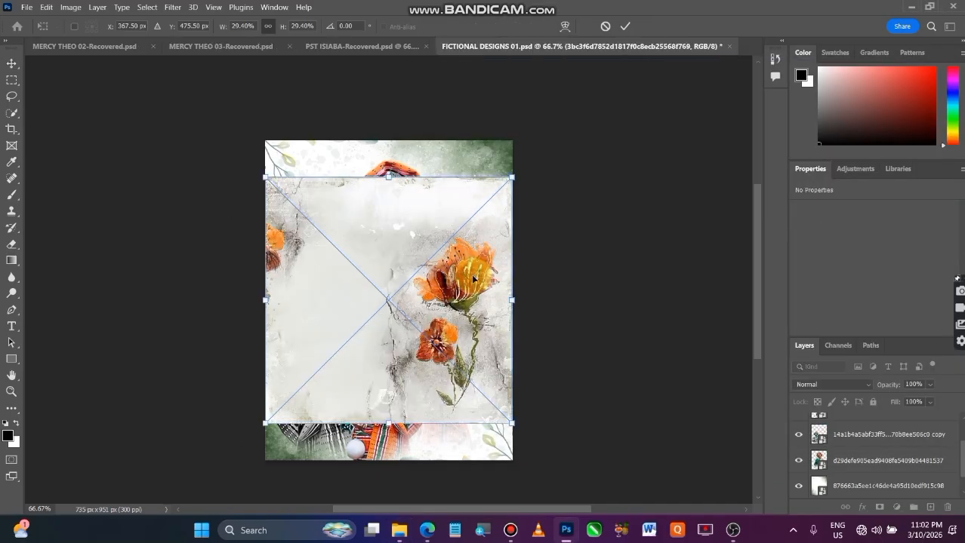
Scale the placed flower image to 24.06% at the centre of the canvas and commit the placement.
mouse_move(441, 322)
left_mouse_down()
mouse_move(437, 301)
mouse_move(424, 341)
mouse_move(419, 326)
mouse_move(395, 341)
mouse_move(422, 315)
mouse_move(465, 317)
mouse_move(441, 318)
left_mouse_up()
left_click_drag(516, 301, 472, 291)
mouse_move(386, 317)
left_mouse_down()
mouse_move(431, 313)
mouse_move(401, 315)
left_mouse_up()
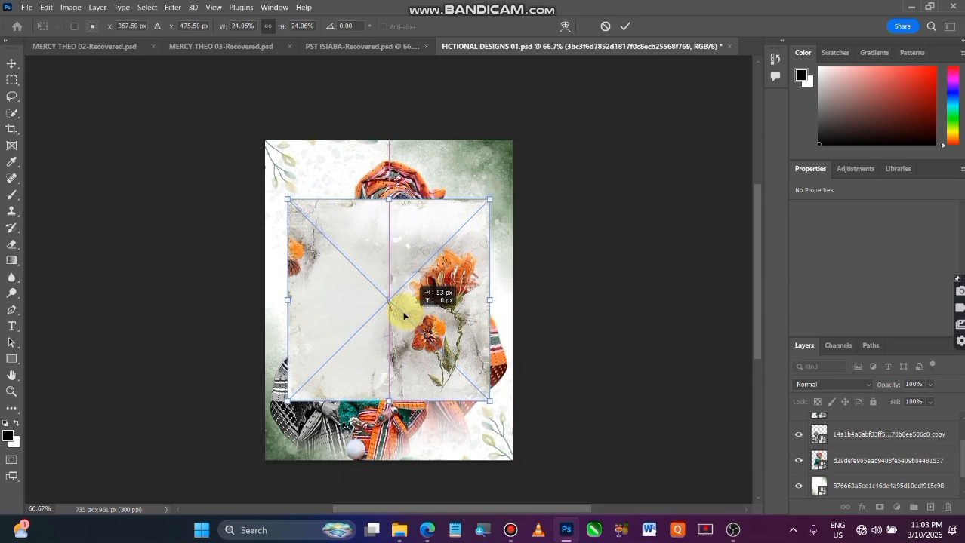
left_click(625, 28)
Fade the flower image's top edge with a linear gradient on a layer mask, and convert the layer to a smart object.
scroll(868, 460, "up", 2)
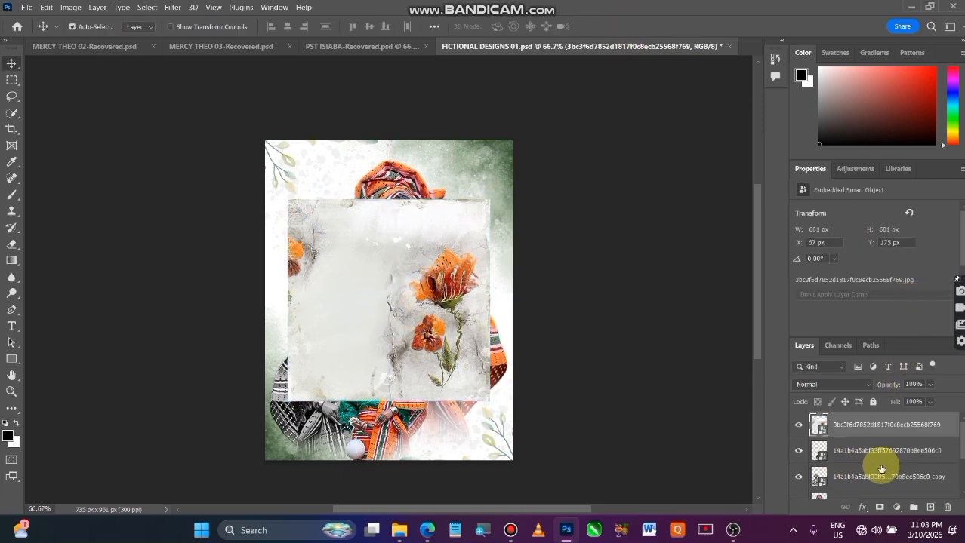
left_click(881, 509)
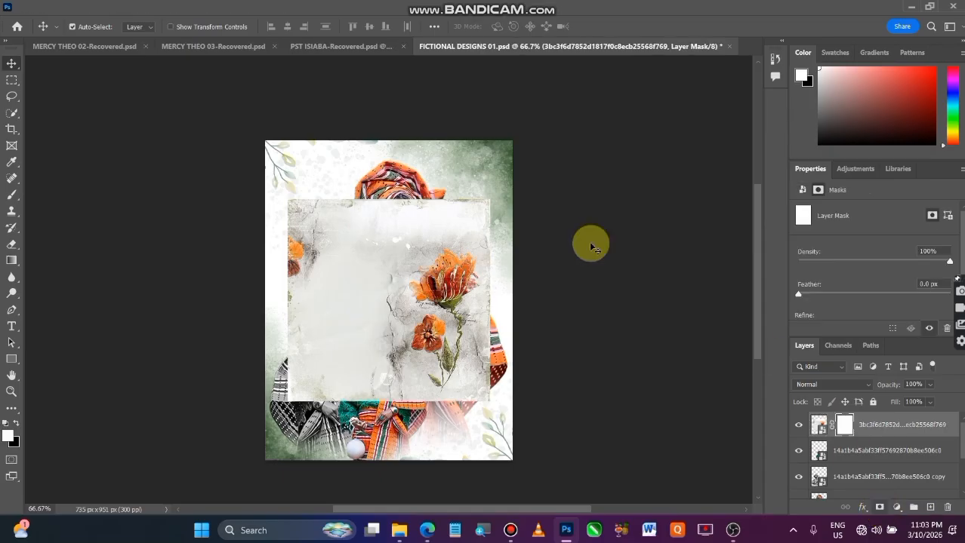
left_click(12, 262)
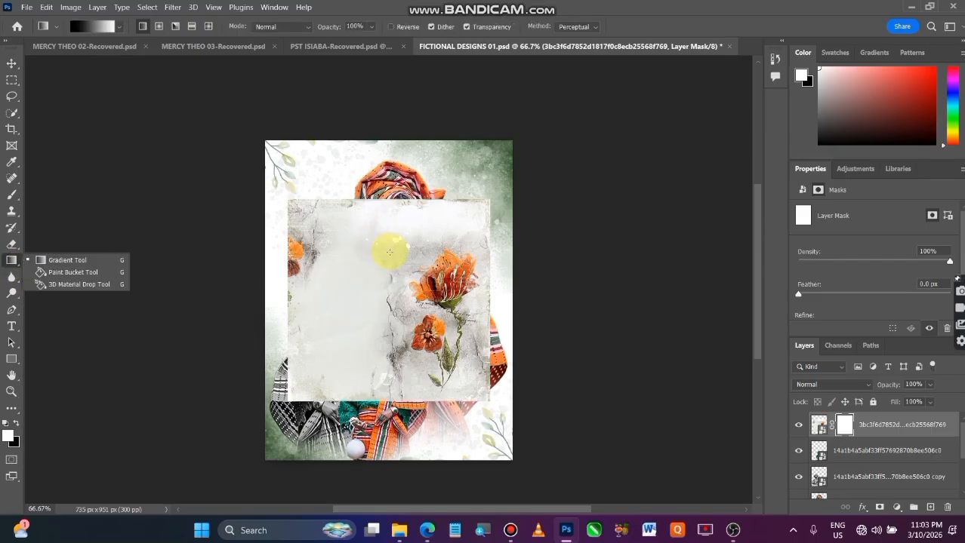
left_click_drag(393, 259, 392, 199)
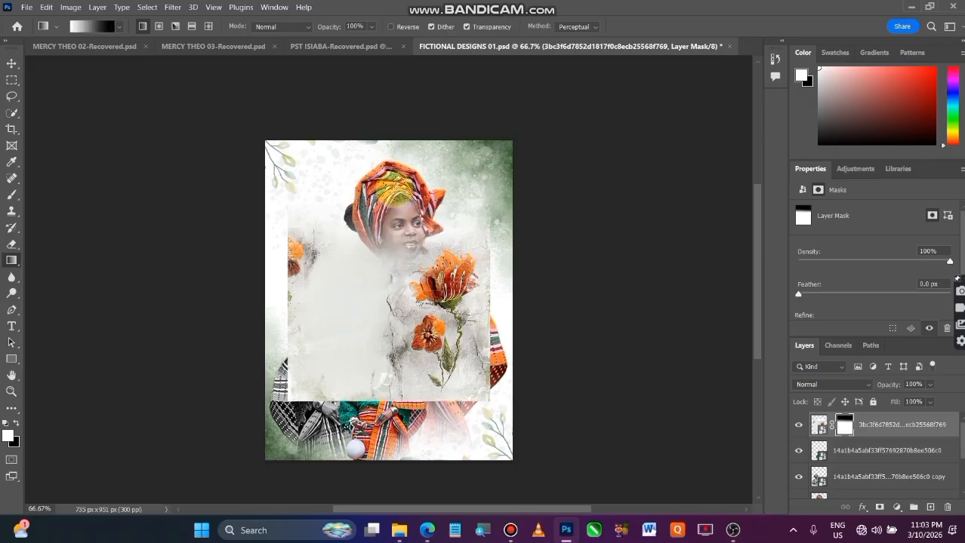
right_click(883, 426)
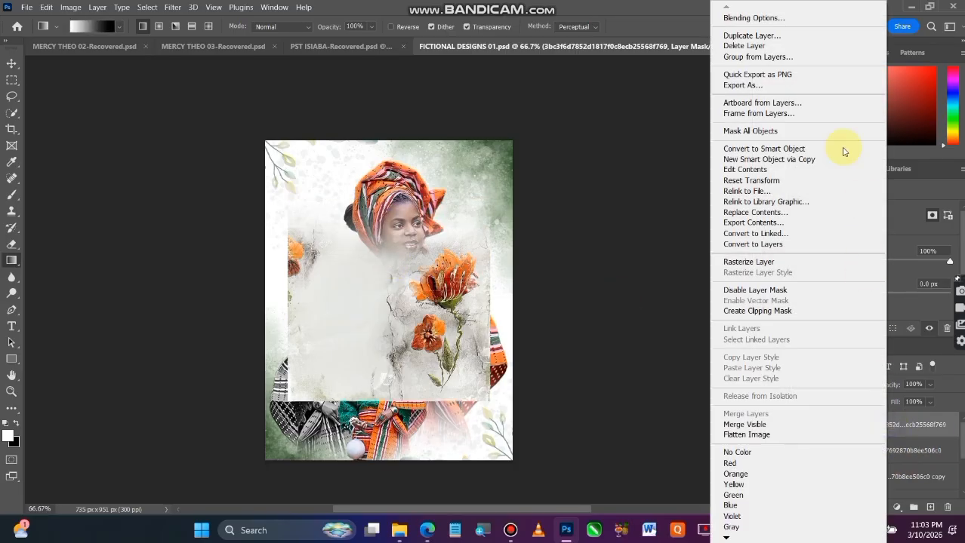
left_click(774, 149)
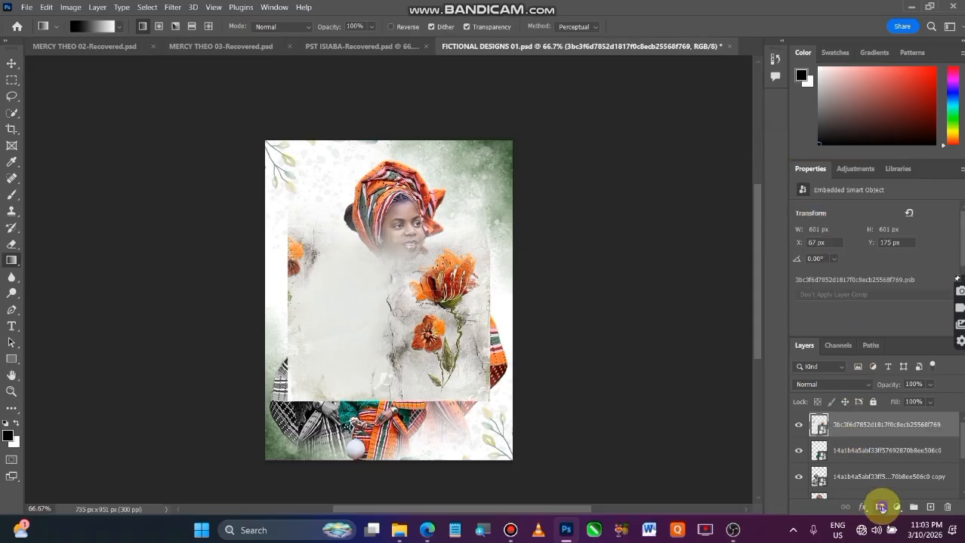
Fade the flower image's left edge with a gradient on a new layer mask, and convert it to a smart object again.
left_click(878, 507)
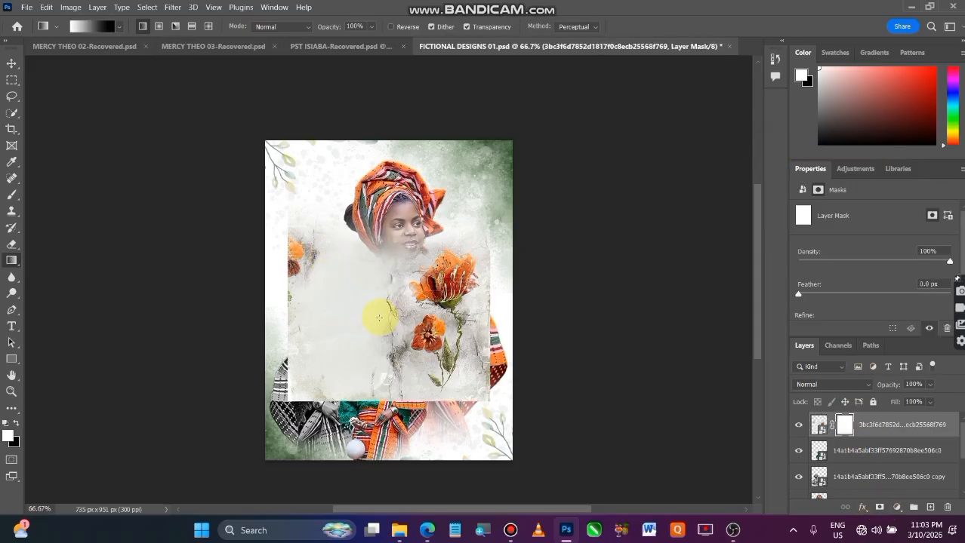
left_click_drag(313, 303, 281, 309)
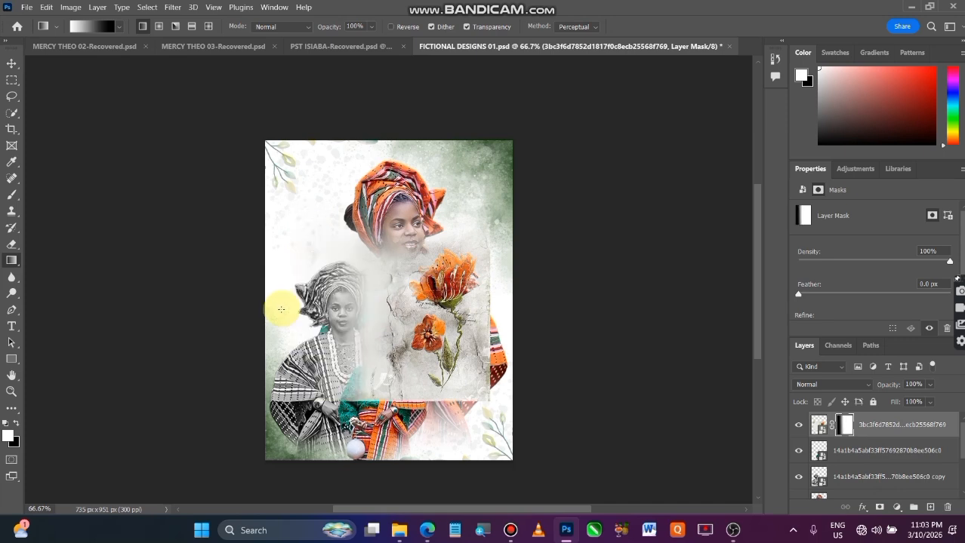
right_click(880, 420)
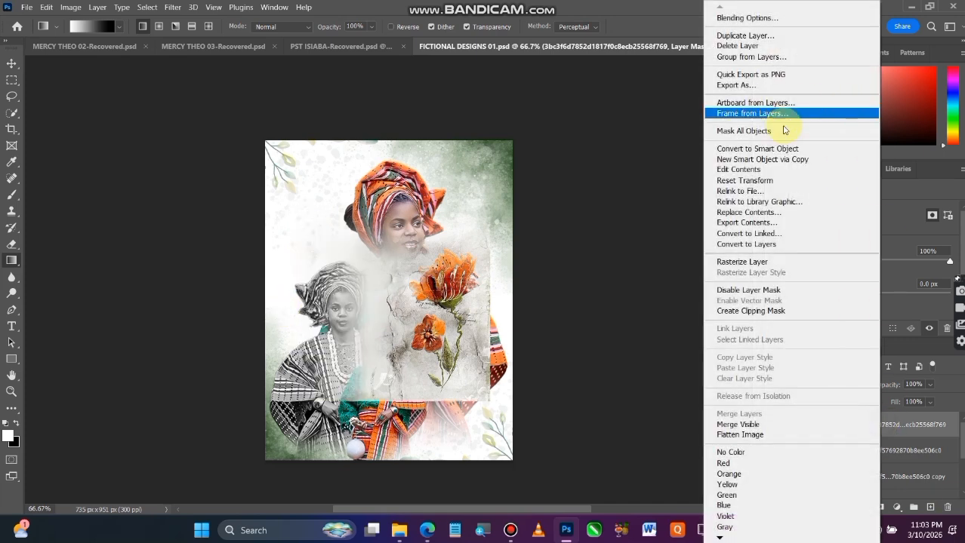
left_click(761, 149)
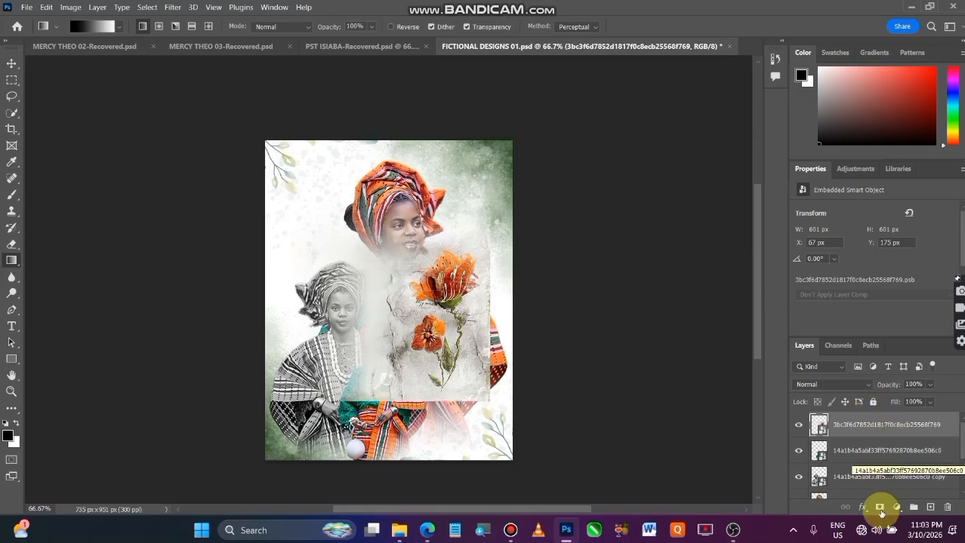
Fade the flower image's bottom edge with another gradient layer mask, and convert the result to a smart object.
left_click(877, 508)
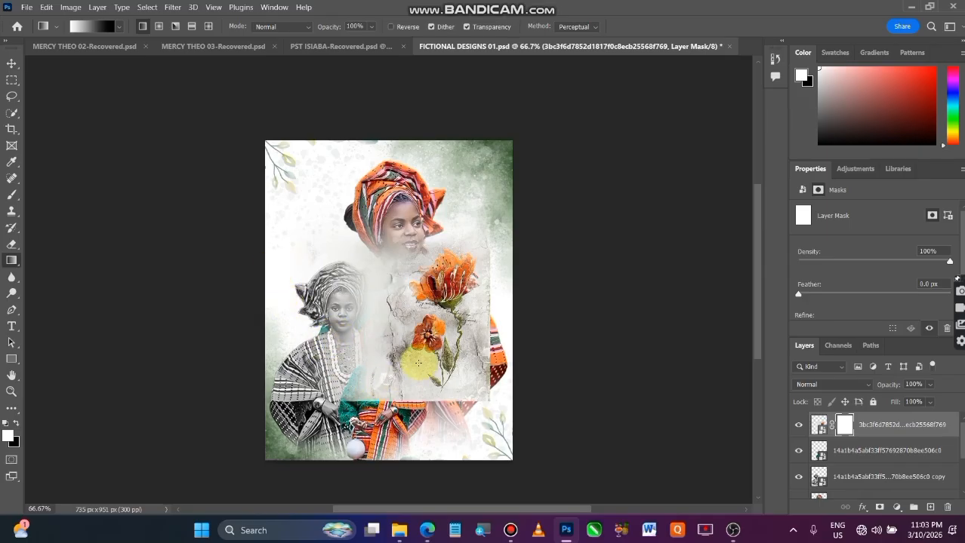
left_click_drag(417, 358, 422, 413)
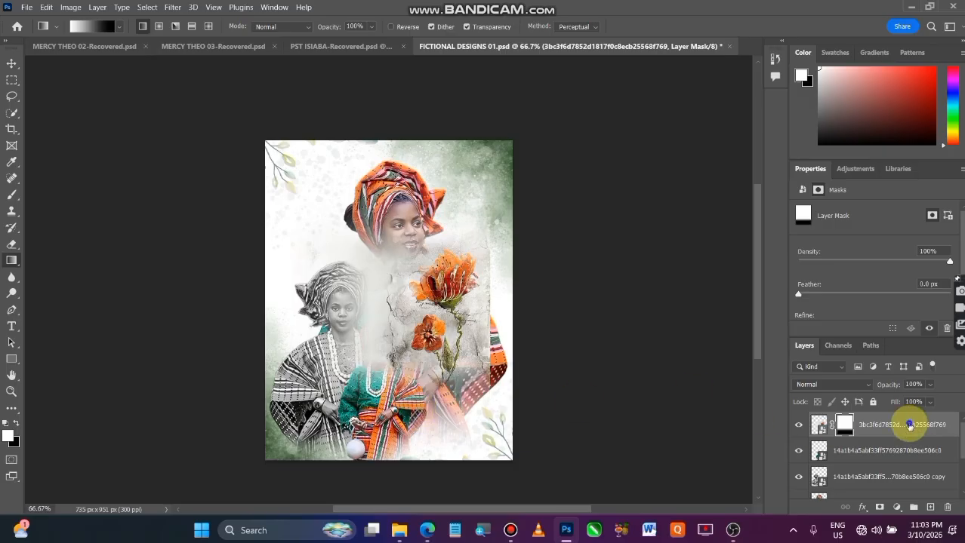
right_click(907, 426)
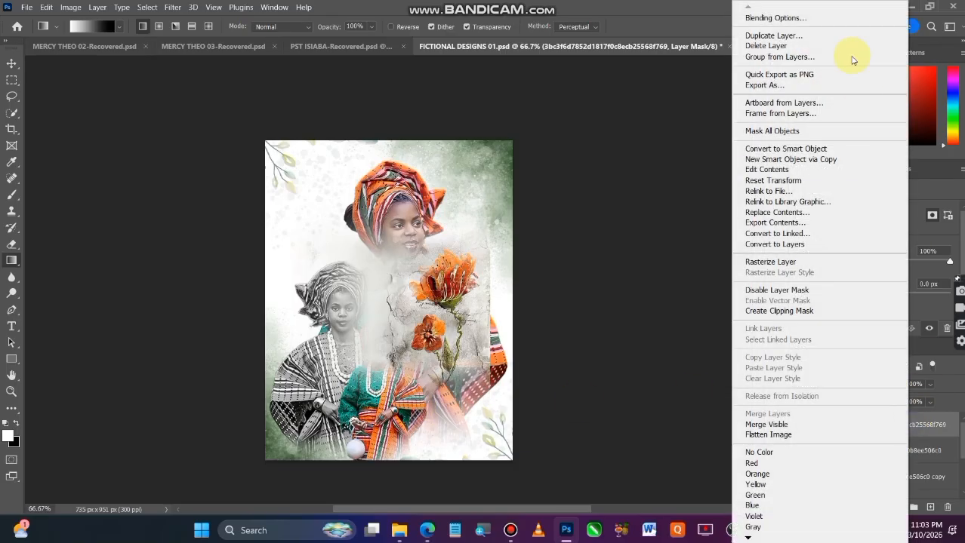
left_click(786, 148)
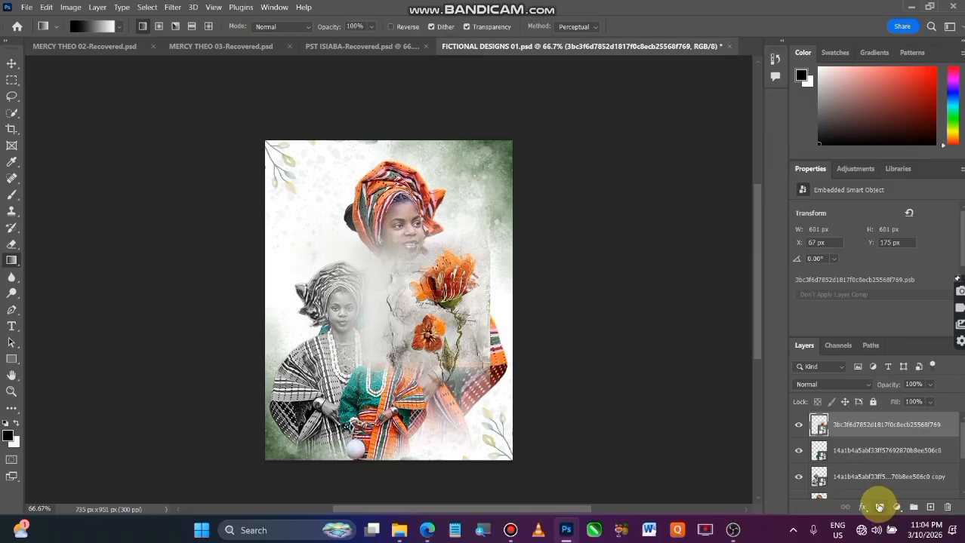
Fade the flower image's right edge with a gradient layer mask and move the flowers to the canvas's left edge beside the grayscale portrait.
left_click(879, 506)
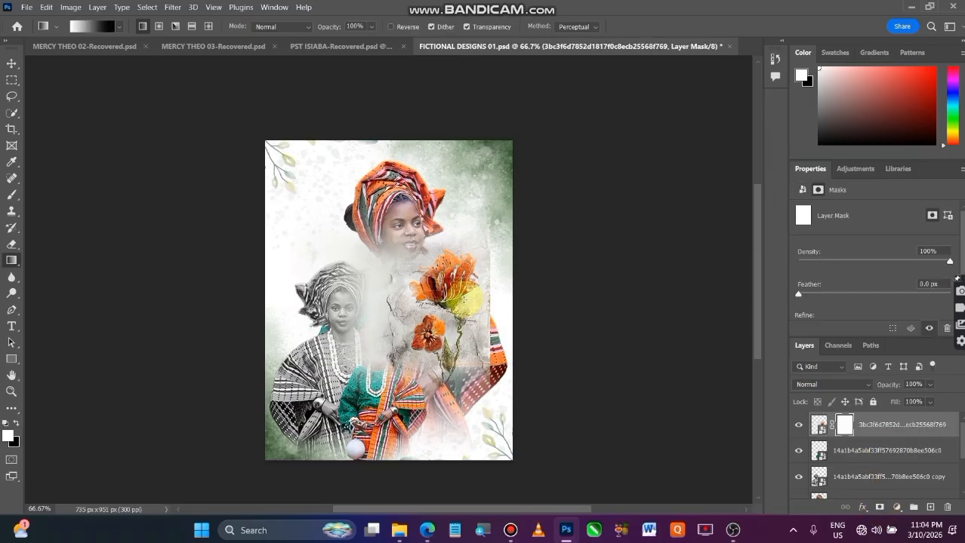
left_click_drag(453, 302, 491, 303)
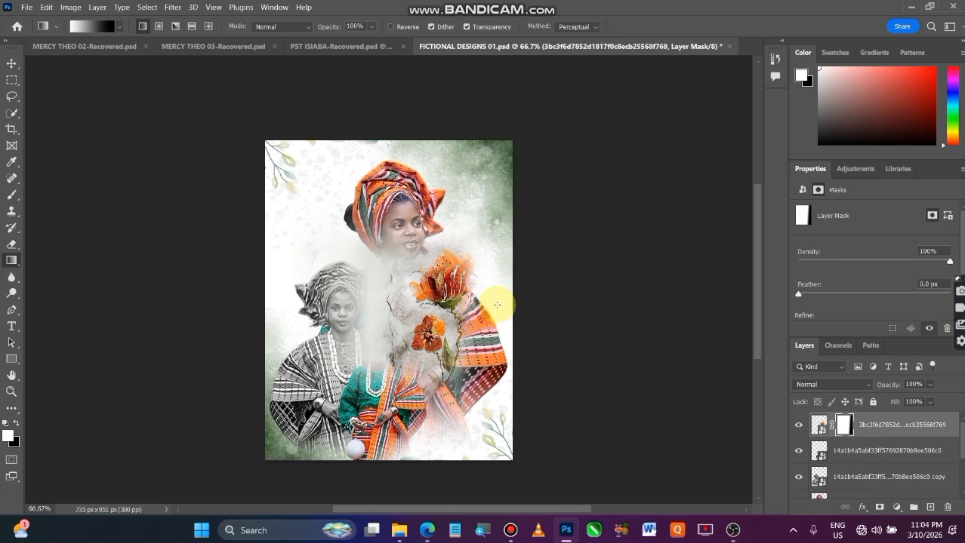
left_click(11, 64)
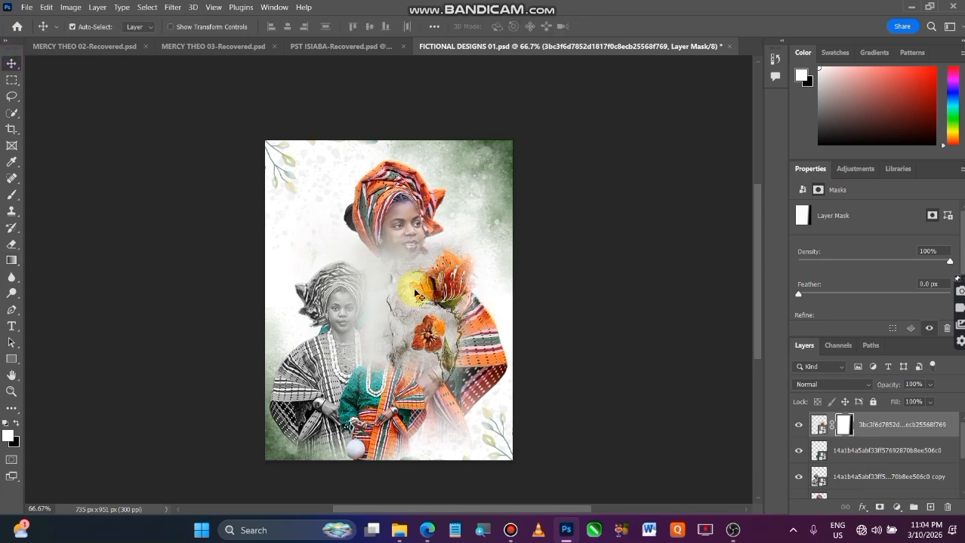
left_click_drag(415, 294, 306, 252)
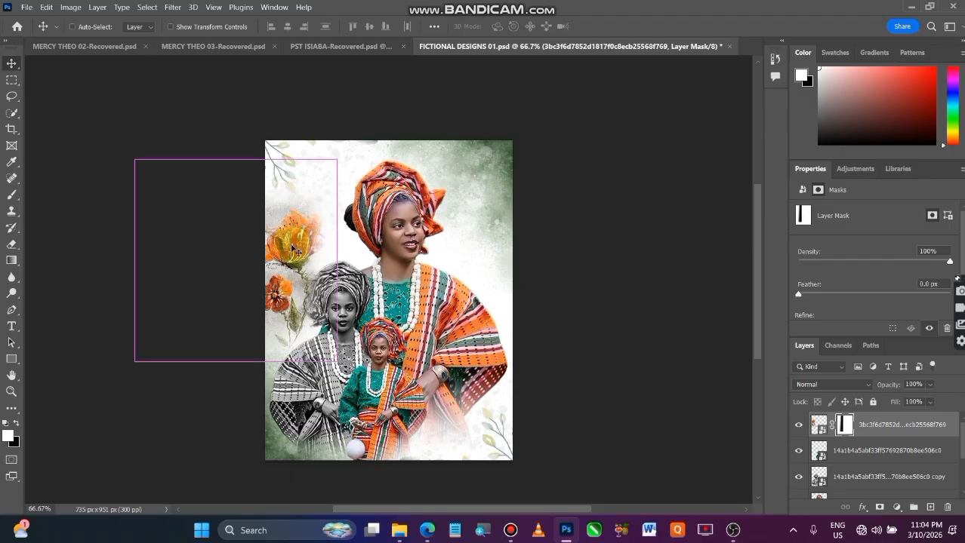
Rotate the flower layer about 15.88°, scale it to about 92.07%, and lower it beside the grayscale portrait's headwrap.
key("ctrl+t")
left_click_drag(349, 156, 298, 254)
left_click_drag(301, 384, 290, 358)
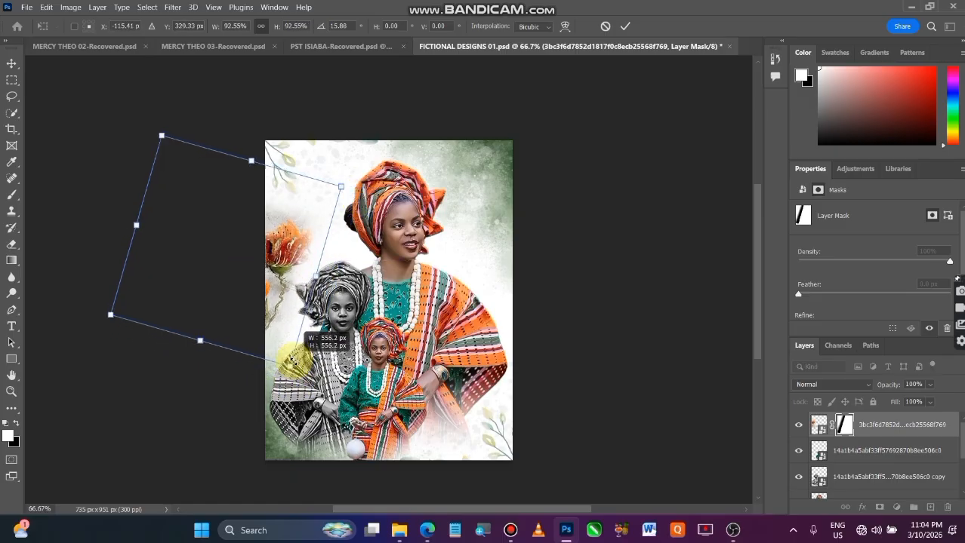
left_click_drag(283, 218, 301, 243)
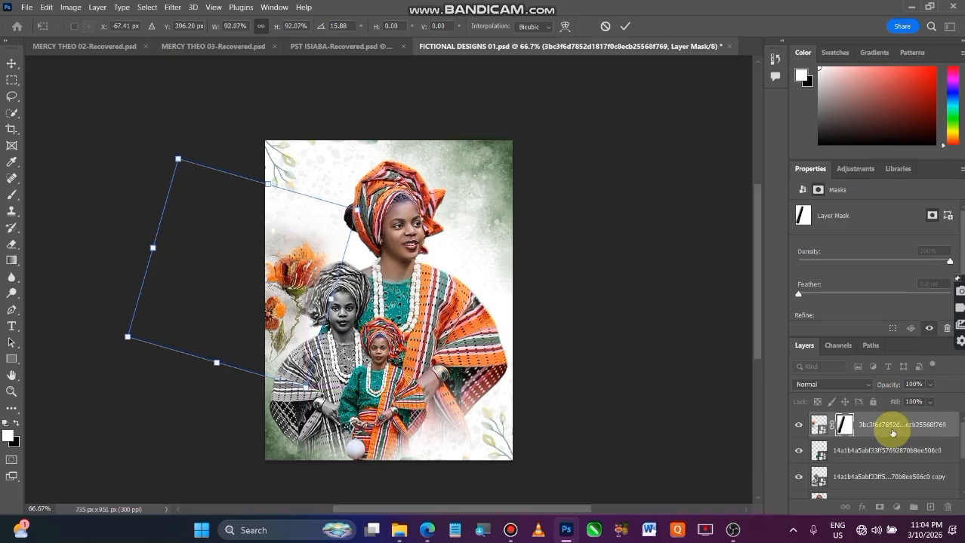
left_click(624, 27)
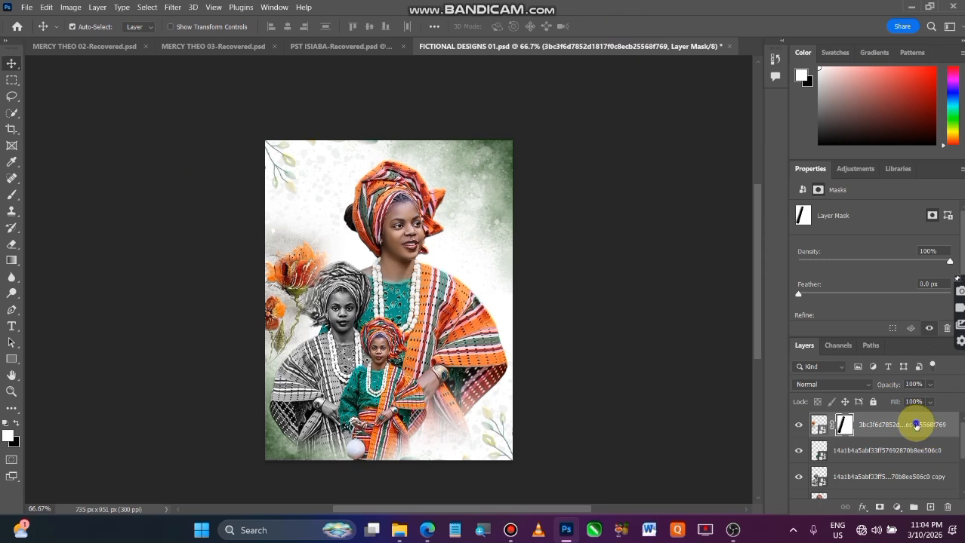
Convert the masked orange flower layer to a smart object.
right_click(916, 425)
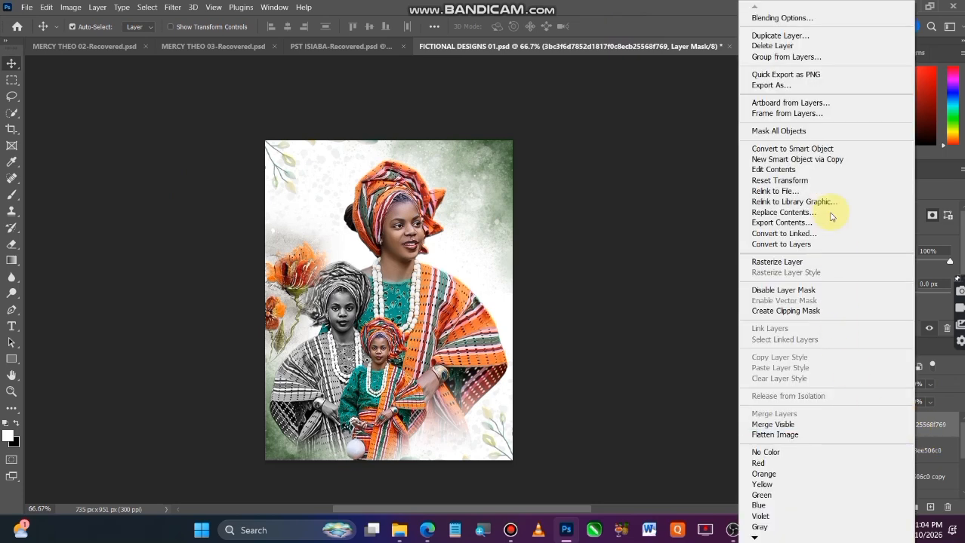
left_click(811, 150)
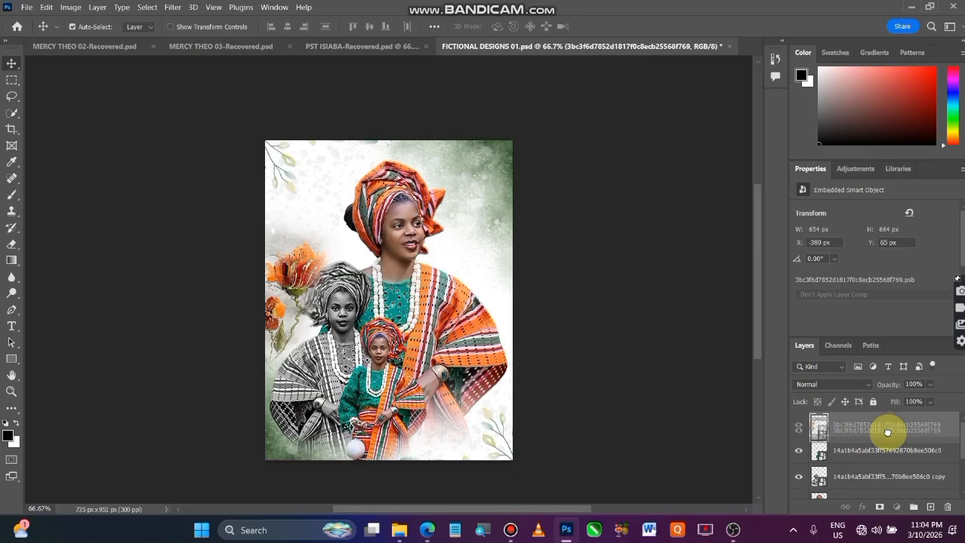
left_click_drag(886, 428, 897, 496)
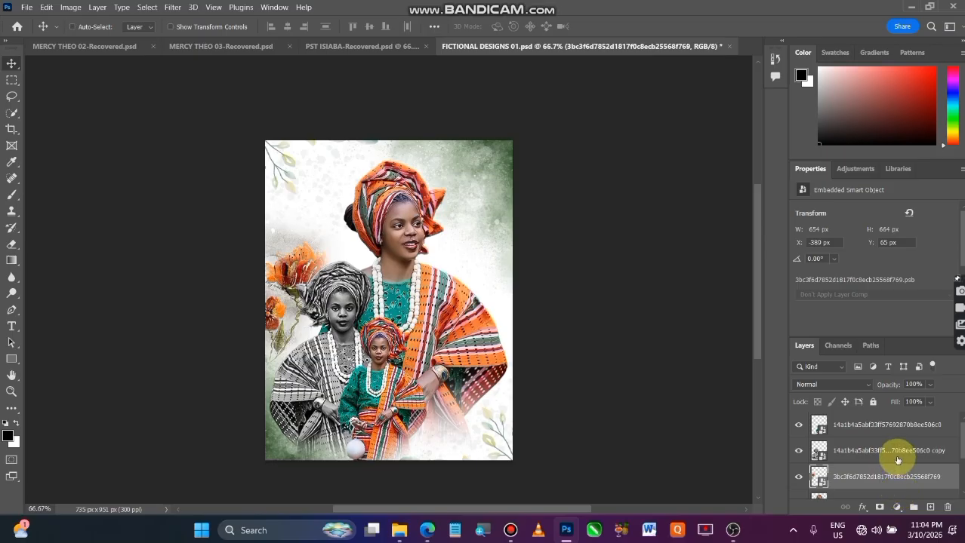
key("ctrl+z")
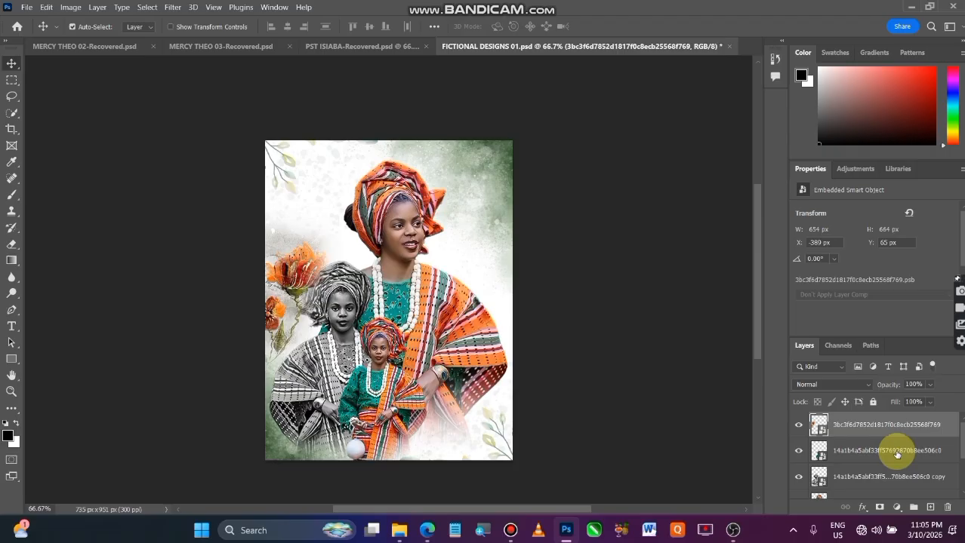
left_click(656, 342)
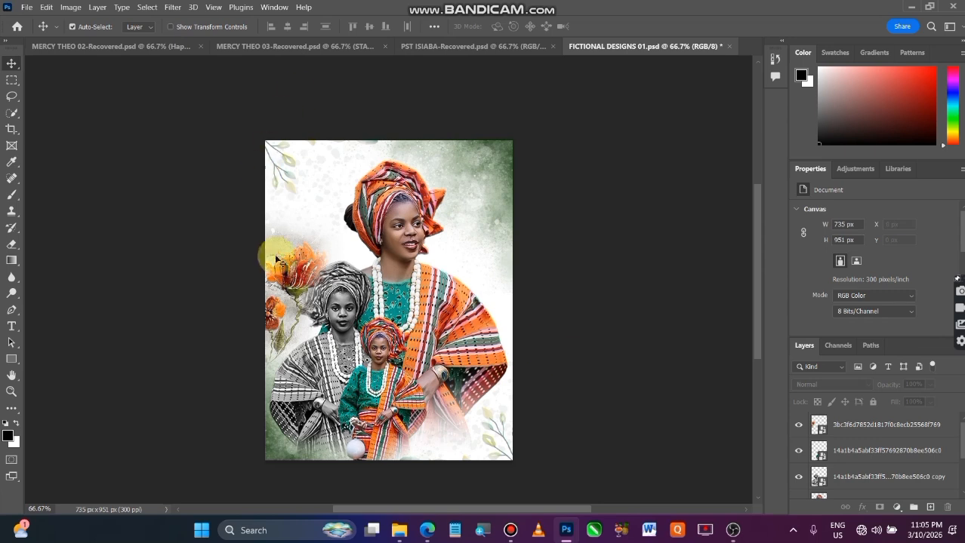
Lower the orange flower layer's opacity to 38%.
left_click(297, 280)
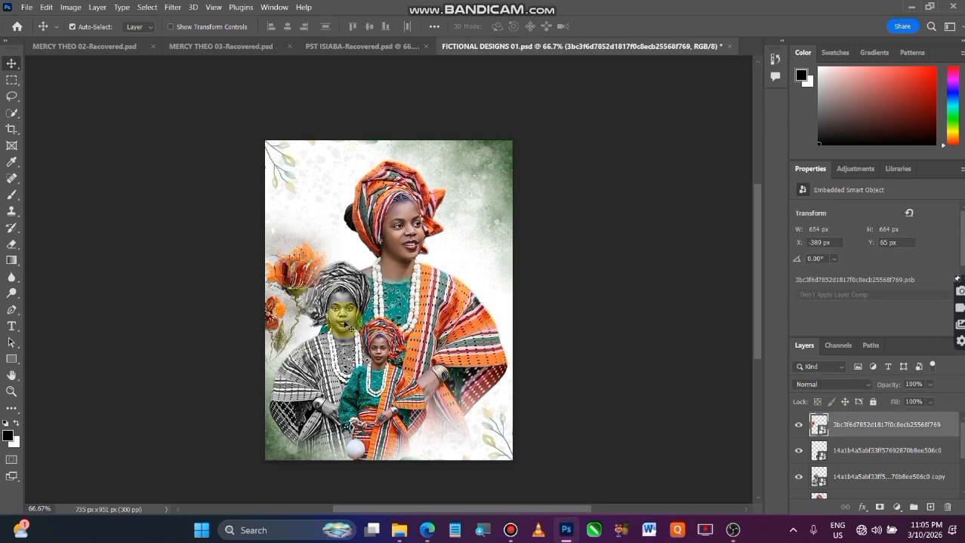
left_click(930, 384)
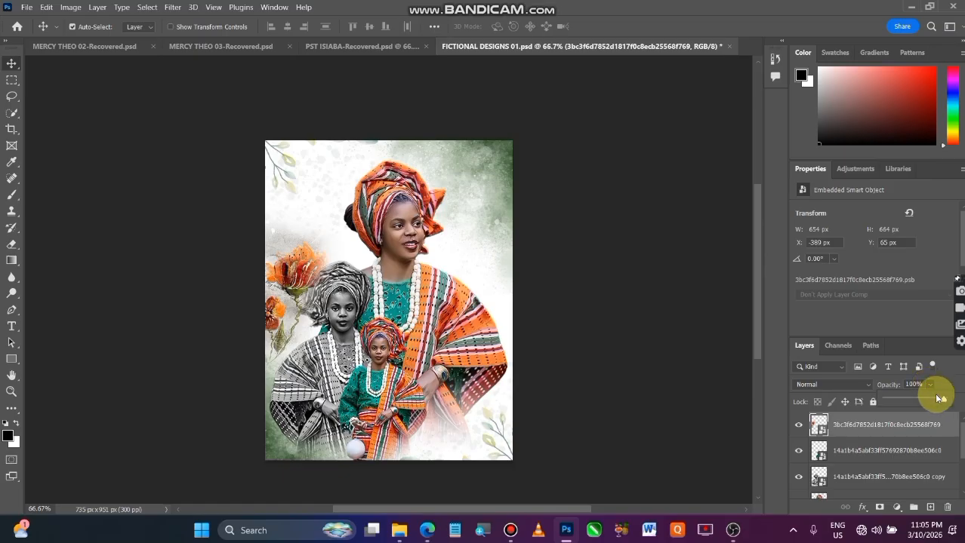
left_click_drag(944, 401, 907, 425)
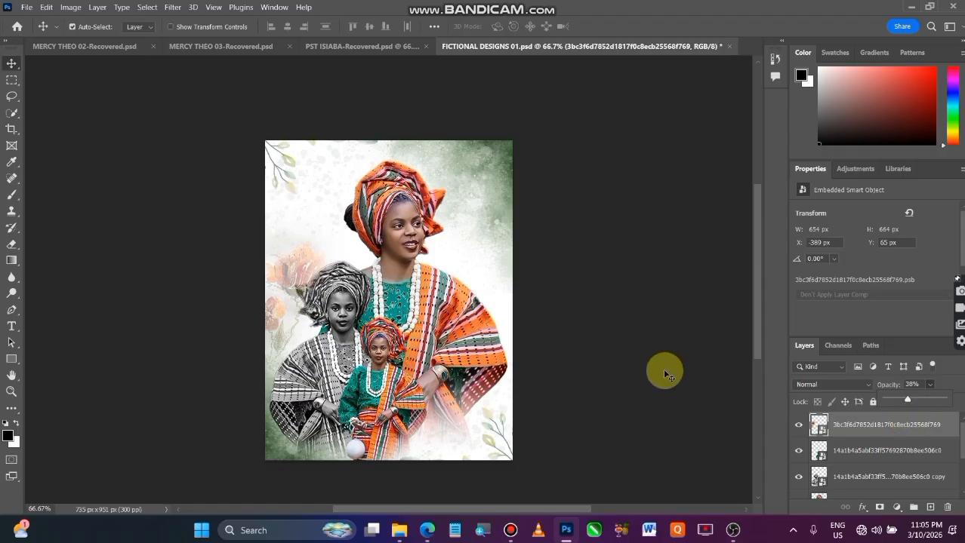
Nudge the faded flowers slightly upward and place their layer directly beneath the grayscale portrait copy layer.
left_click_drag(305, 278, 304, 266)
left_click_drag(893, 428, 900, 496)
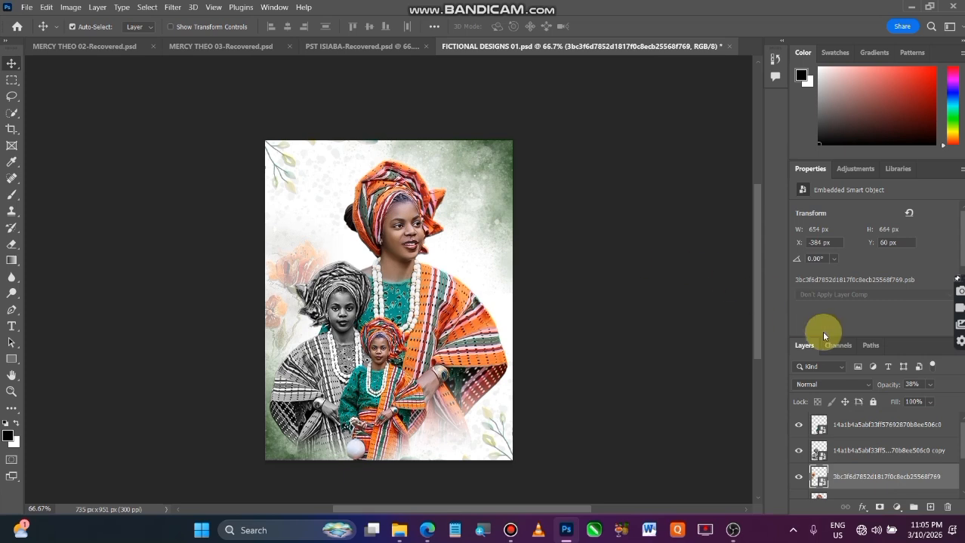
left_click(611, 404)
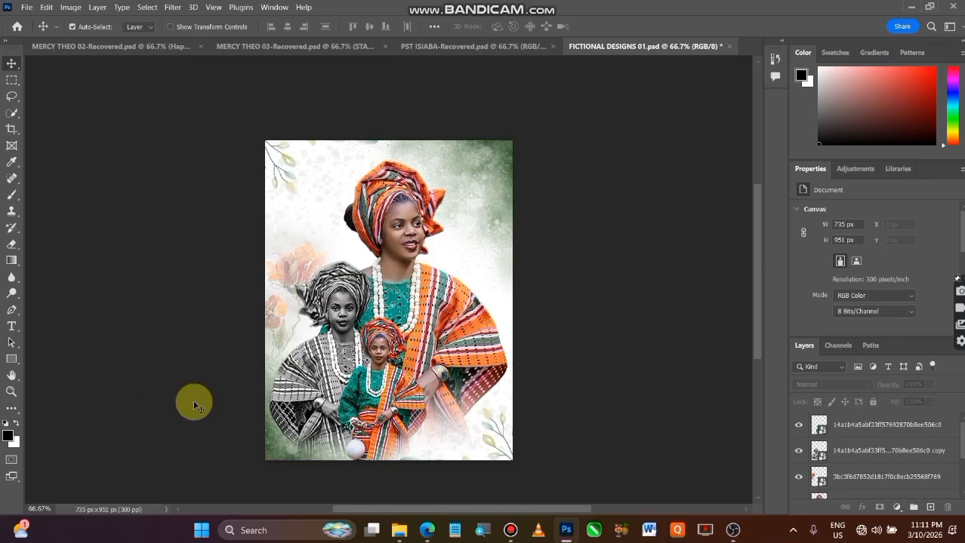
Switch to File Explorer and place the orange hexagon-lights image d228e7d9206dc08cd3bb7389d40422db from Downloads into the poster.
left_click(399, 531)
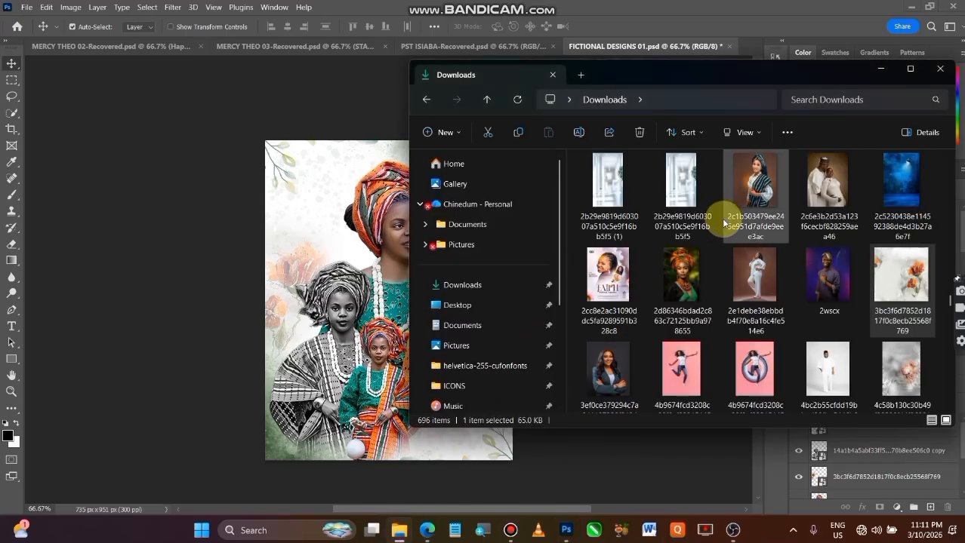
scroll(728, 234, "down", 3)
scroll(736, 241, "up", 6)
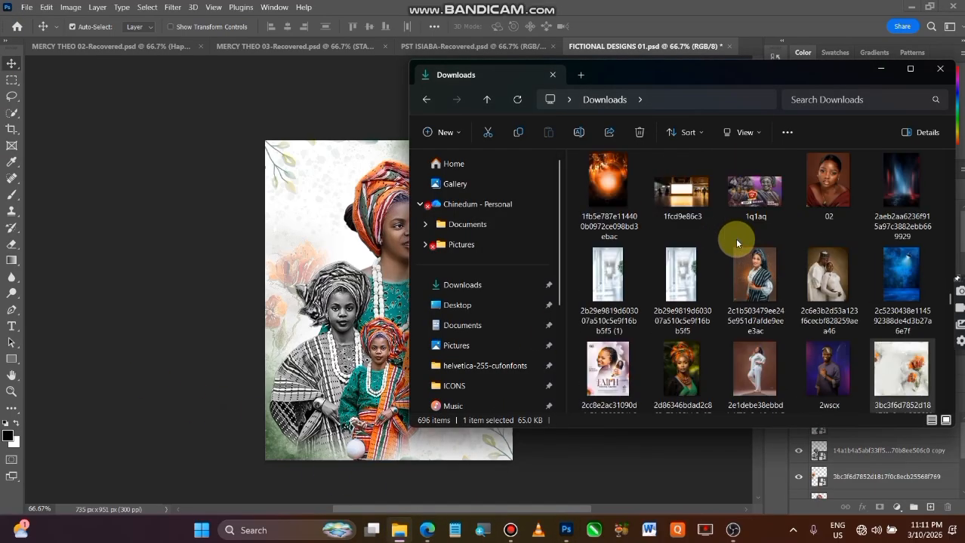
scroll(736, 241, "up", 10)
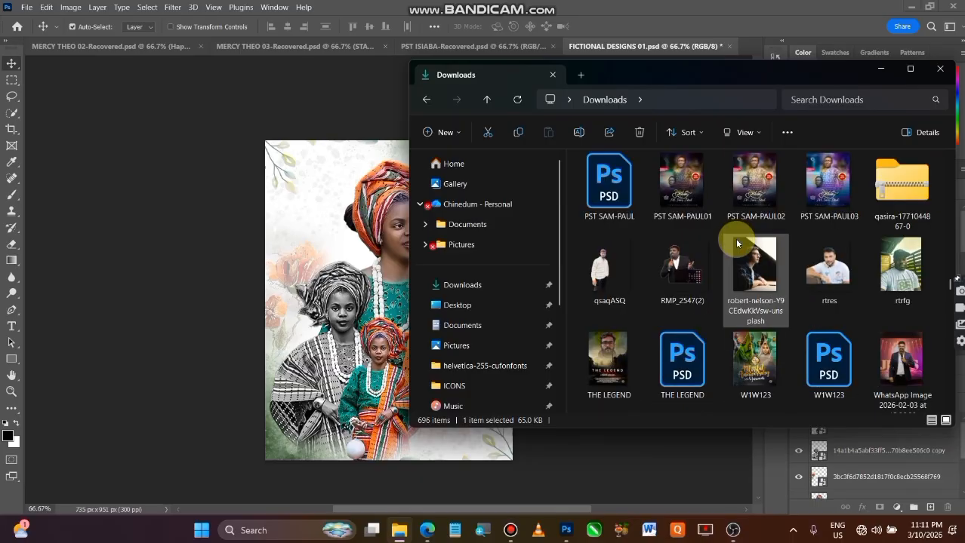
scroll(736, 243, "up", 10)
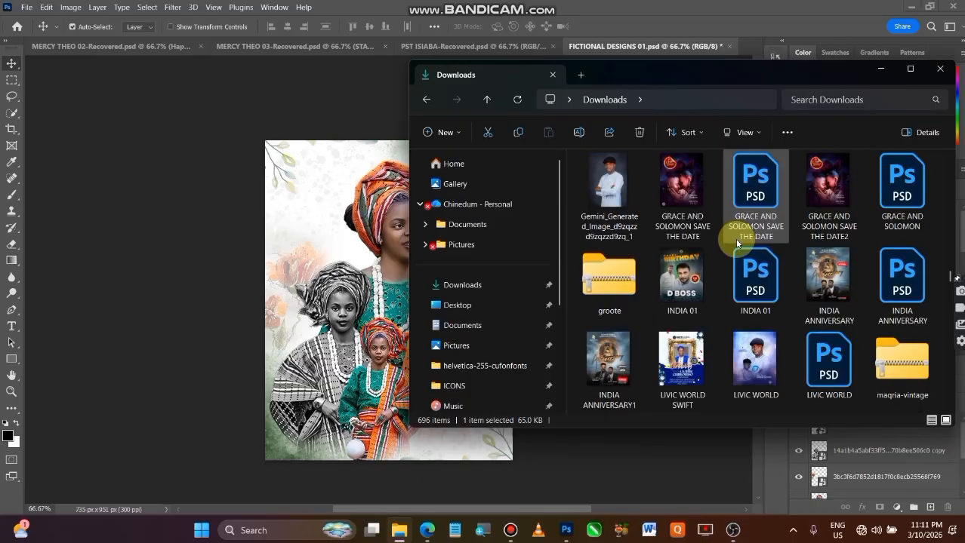
scroll(736, 242, "up", 3)
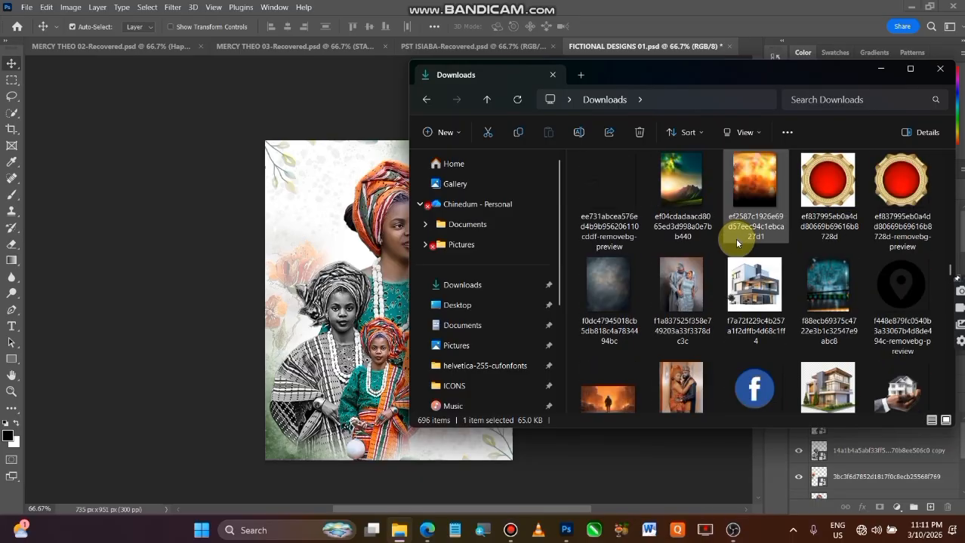
scroll(736, 241, "up", 1)
scroll(735, 242, "up", 3)
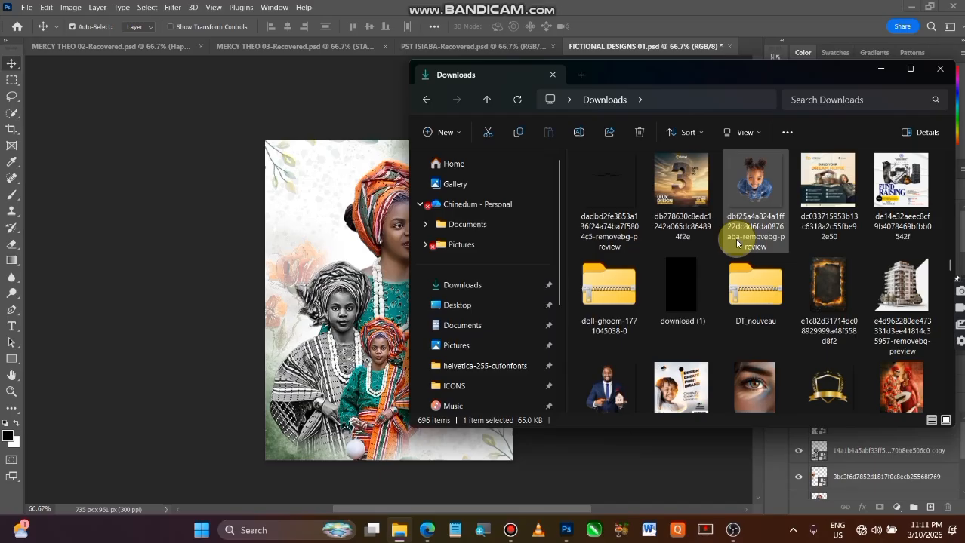
scroll(736, 240, "up", 3)
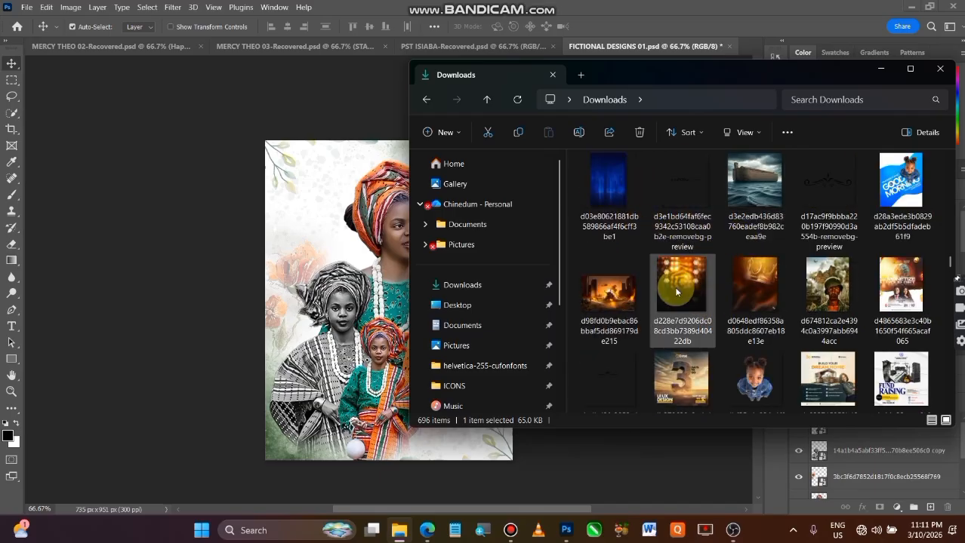
left_click_drag(692, 292, 119, 399)
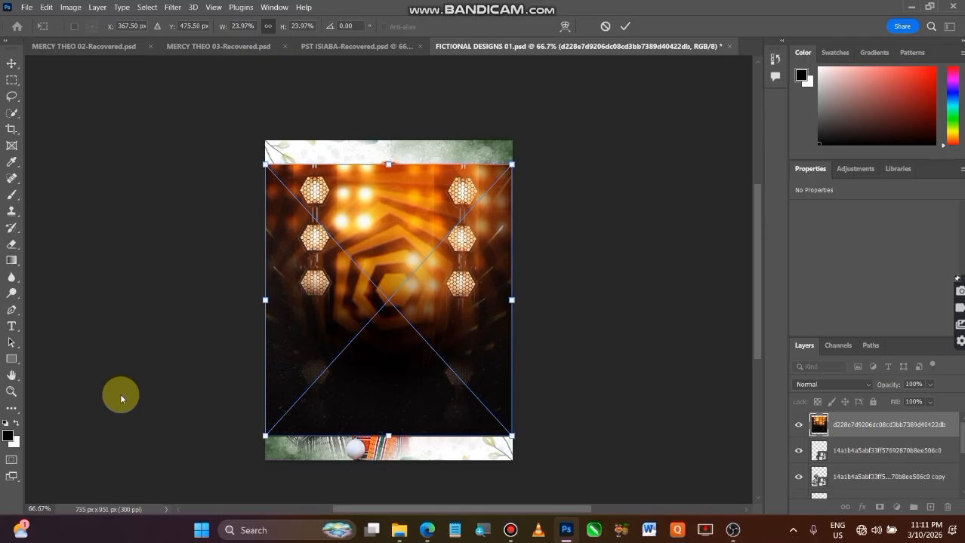
Scale the hexagon-lights image to about 907 × 998 px, position it over the canvas's lower-right area at about X 418, Y 357, and commit.
left_click_drag(373, 335, 519, 285)
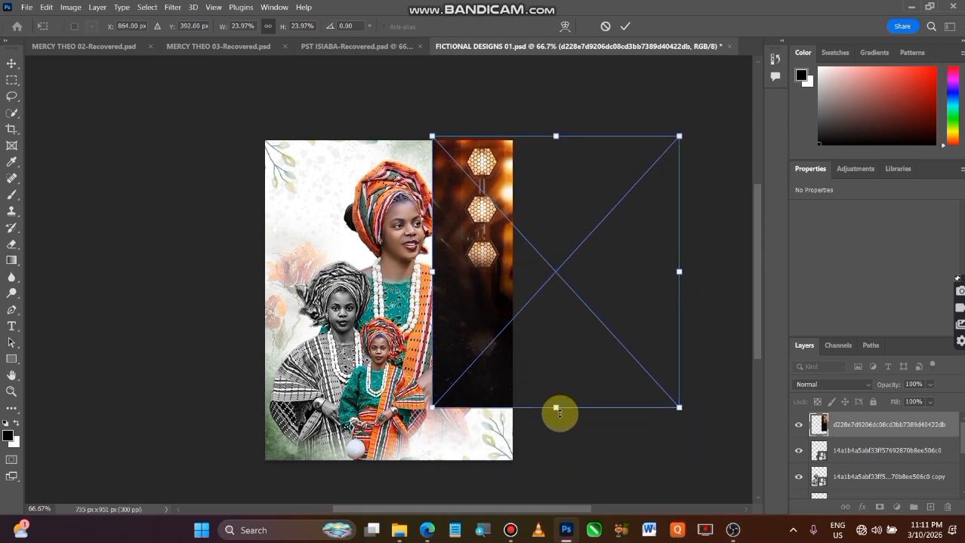
left_click_drag(556, 408, 557, 471)
left_click_drag(560, 385, 559, 497)
left_click(625, 27)
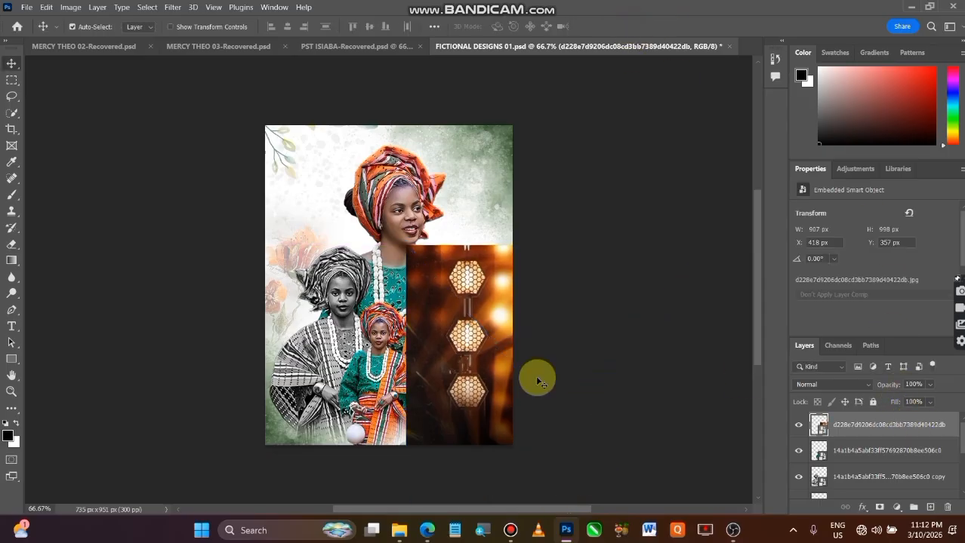
Fade the hexagon-lights image's top edge with a gradient on a new layer mask, and convert it to a smart object.
left_click(880, 508)
left_click(12, 264)
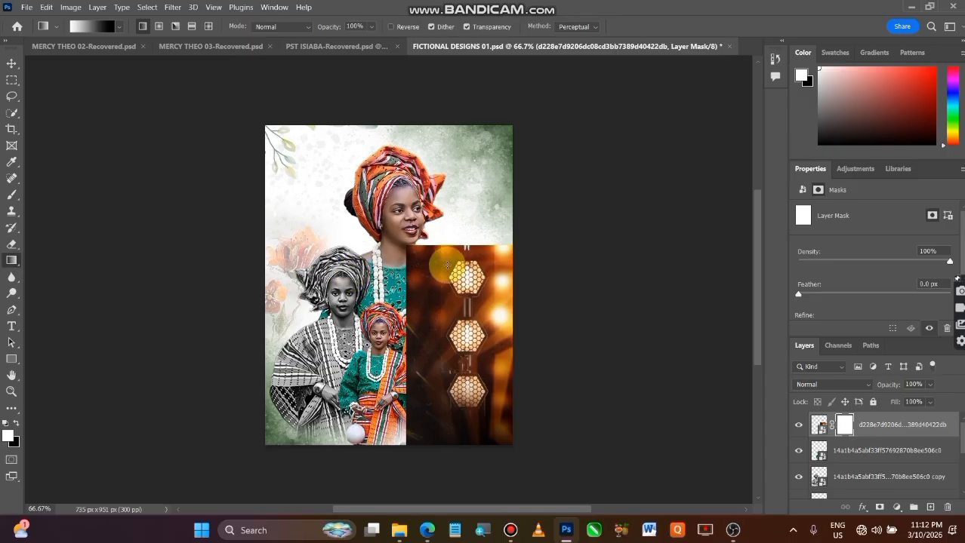
left_click_drag(467, 301, 465, 240)
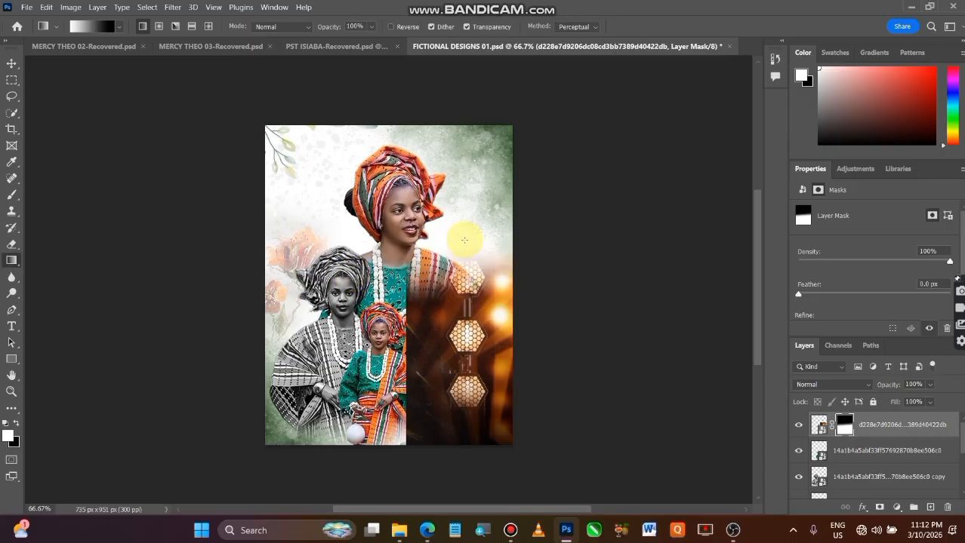
right_click(890, 424)
left_click(793, 150)
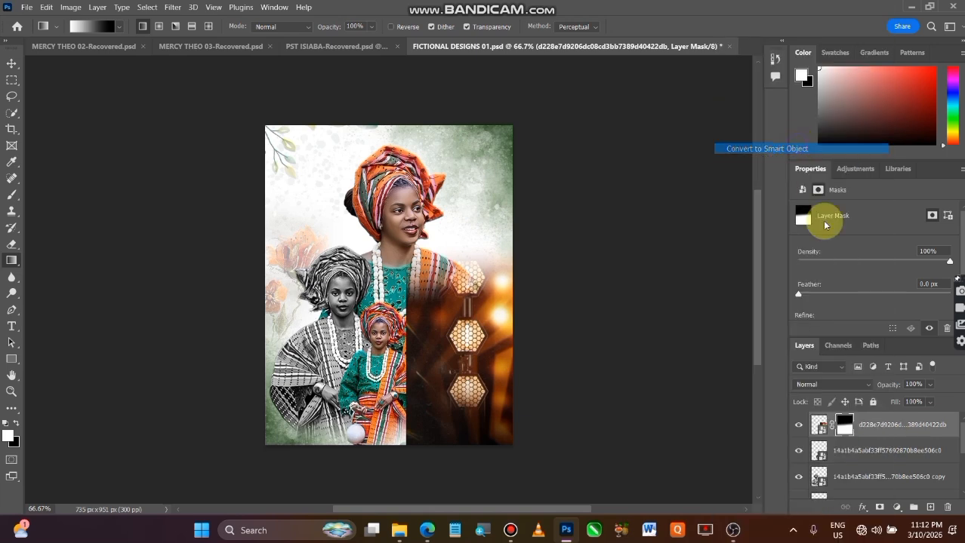
Fade the hexagon-lights image's left edge with another gradient layer mask, and convert the result to a smart object.
left_click(878, 508)
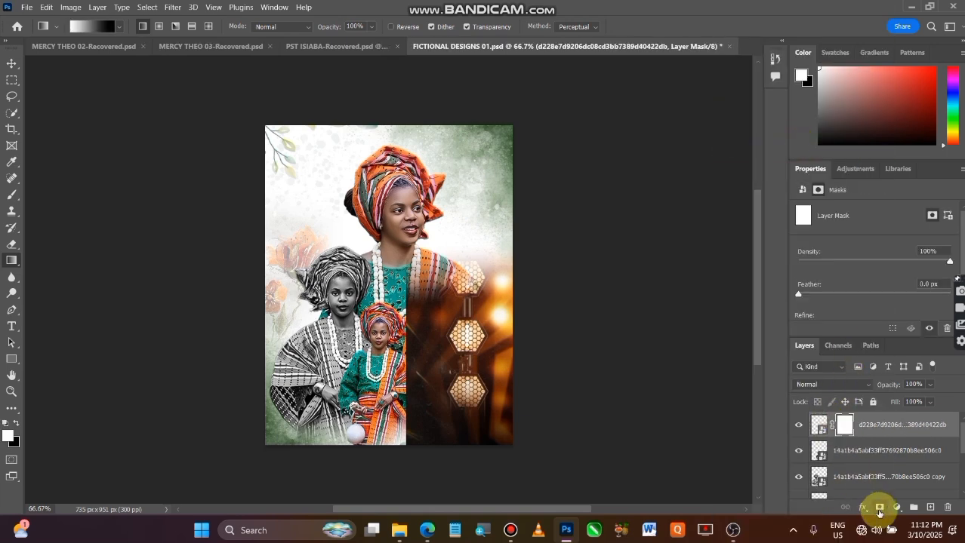
left_click_drag(464, 360, 400, 360)
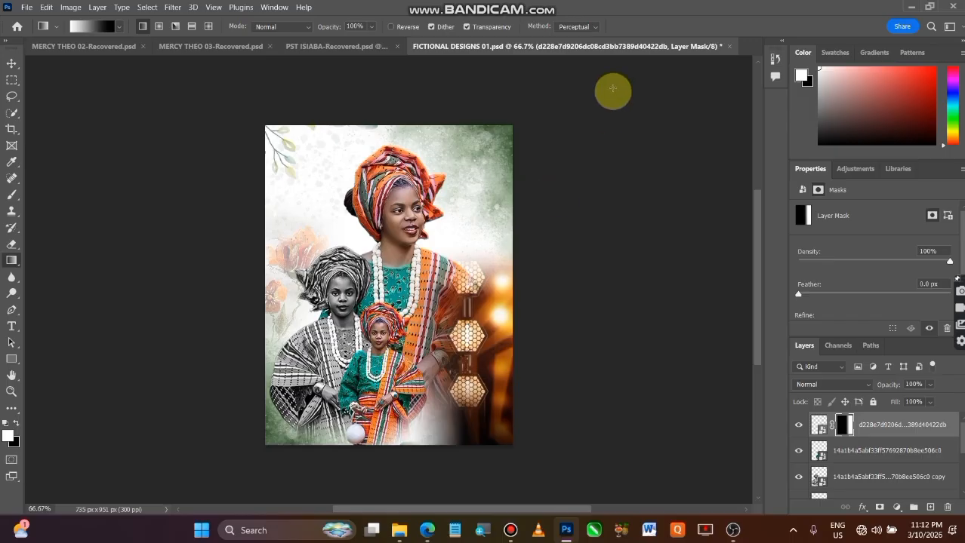
right_click(897, 425)
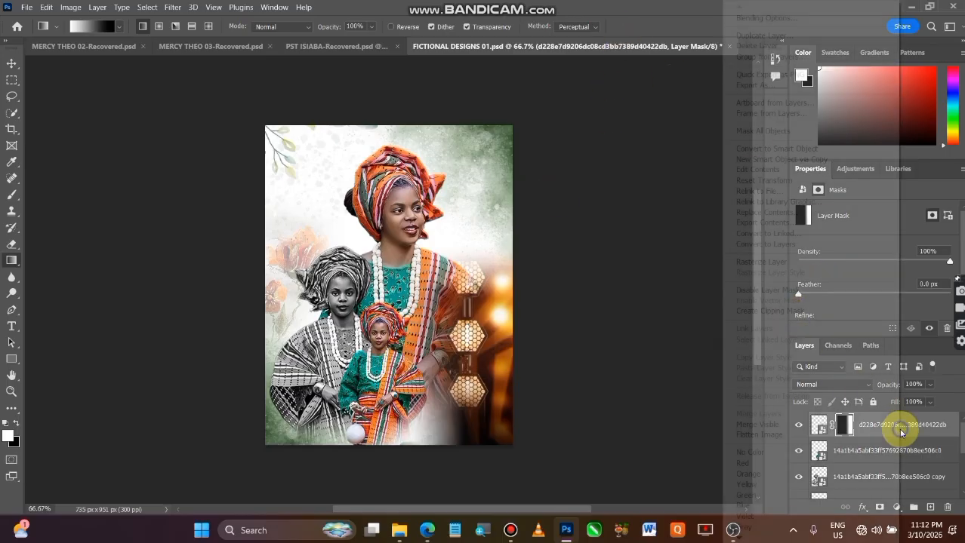
left_click(779, 148)
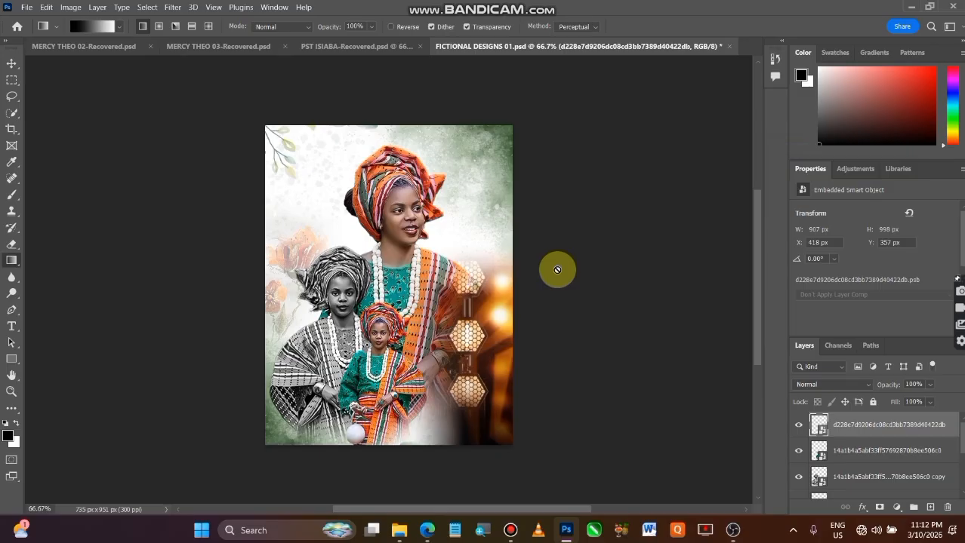
Reduce the hexagon-lights layer's opacity to 64%.
left_click(11, 64)
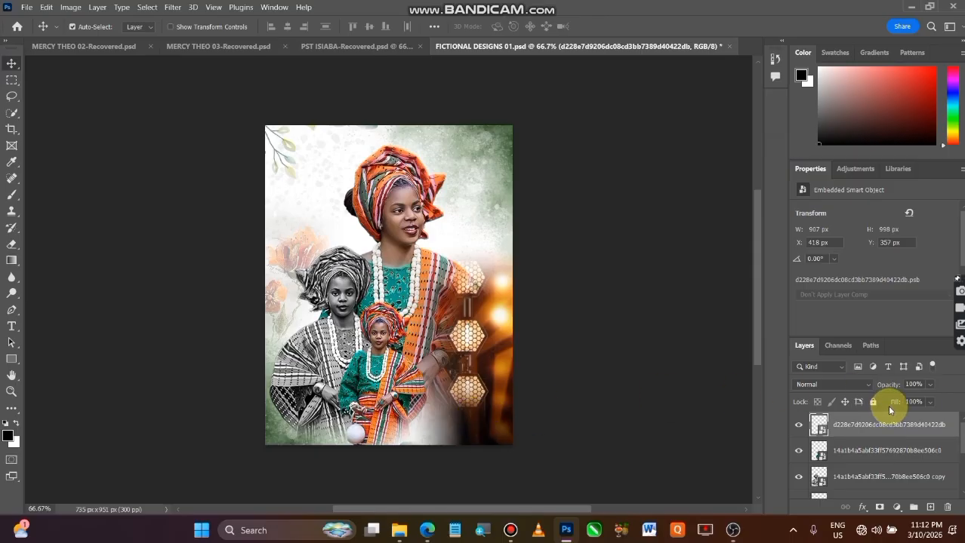
left_click(930, 385)
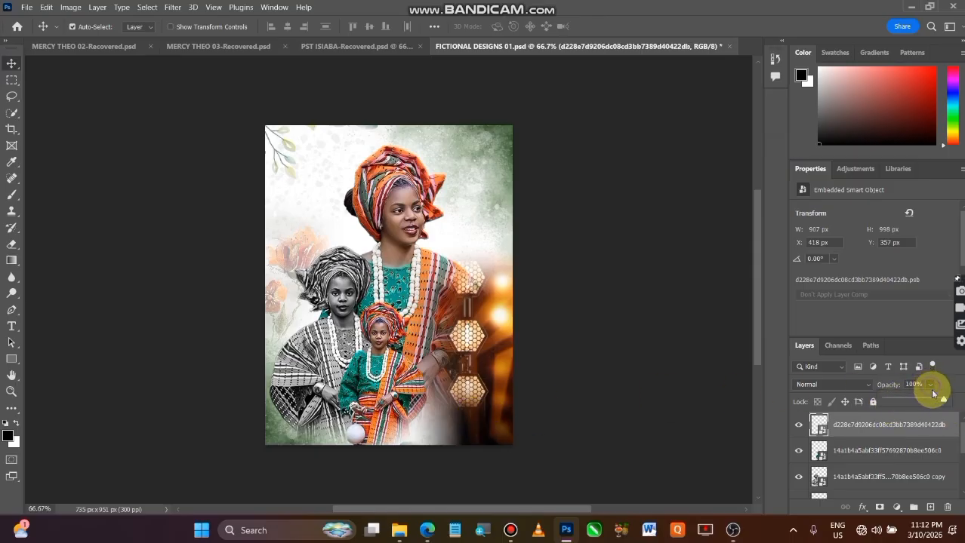
left_click_drag(941, 399, 929, 416)
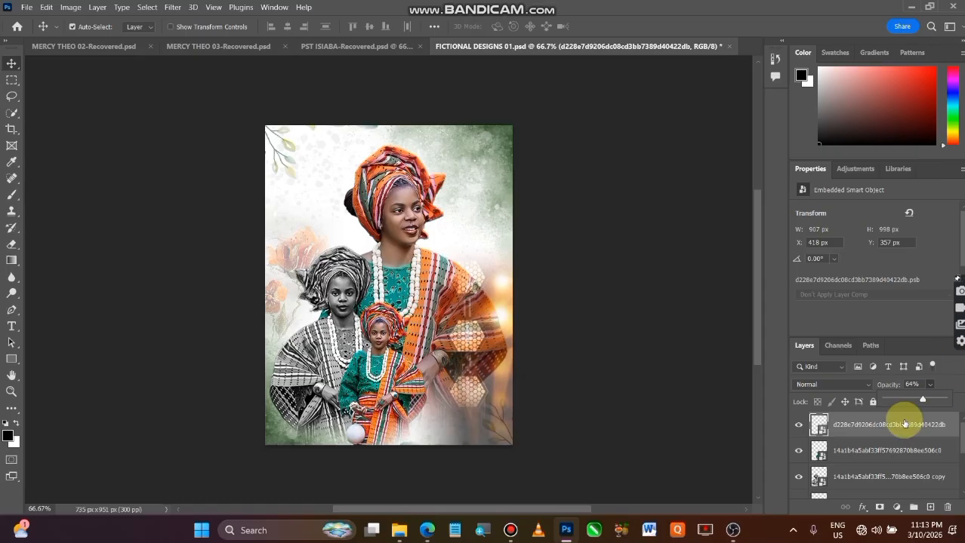
left_click(653, 434)
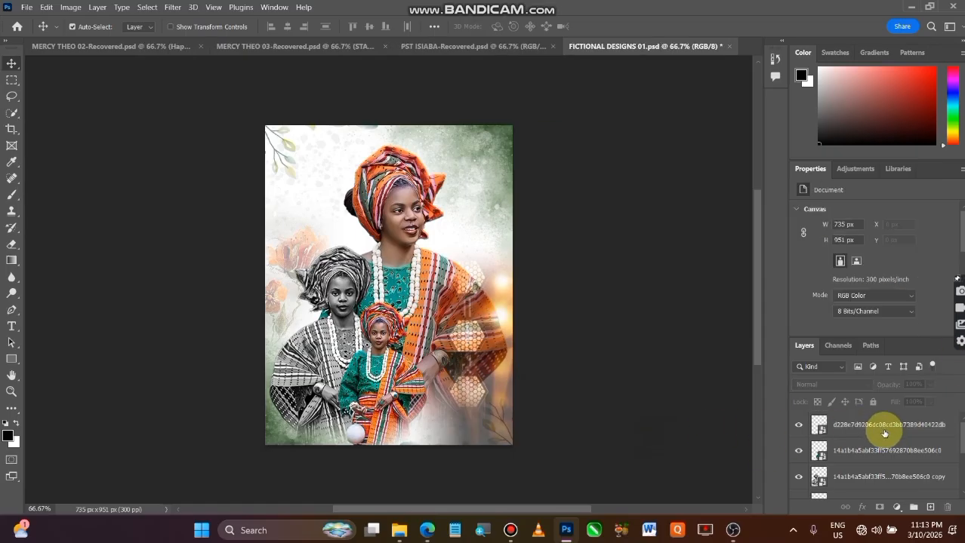
Move the hexagon-lights layer beneath the large portrait layer, just above the watercolour background.
left_click(797, 427)
left_click(798, 428)
scroll(896, 434, "down", 5)
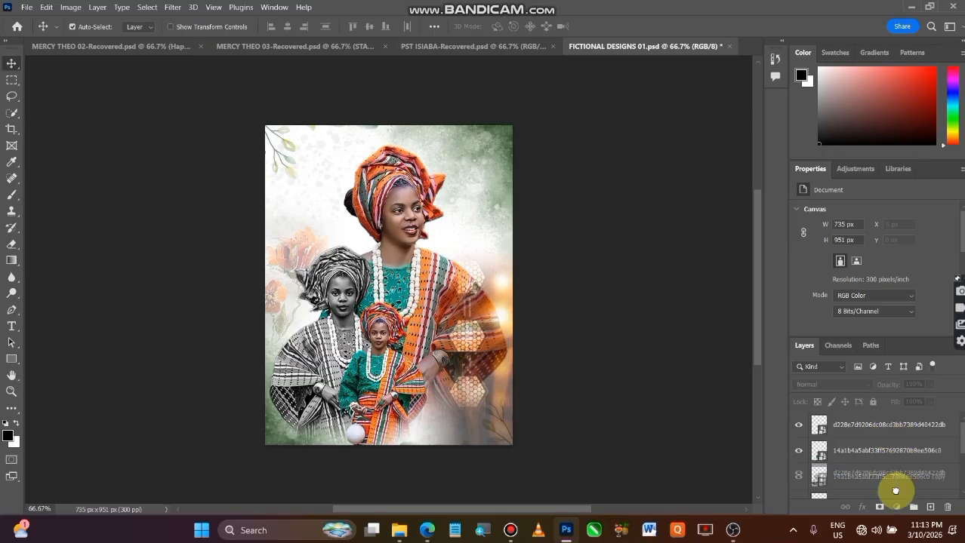
mouse_move(893, 490)
left_mouse_down()
mouse_move(894, 453)
mouse_move(894, 476)
left_mouse_up()
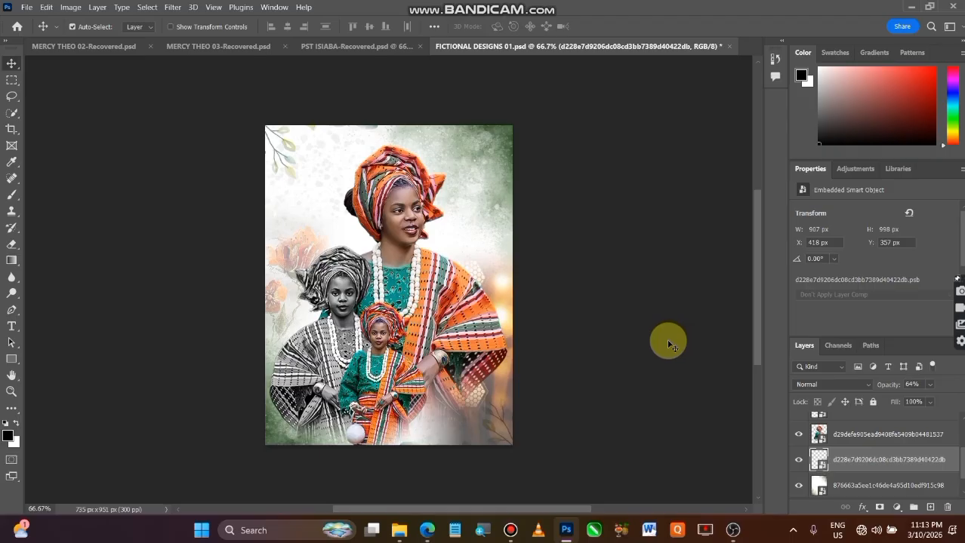
Rasterize the hexagon-lights layer so that it can be edited with the Eraser tool.
left_click(11, 245)
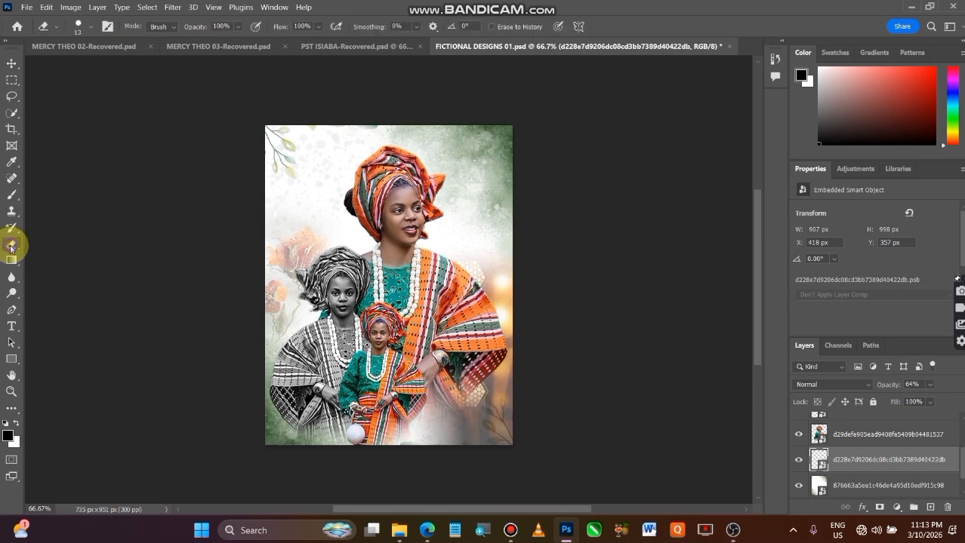
left_click(502, 418)
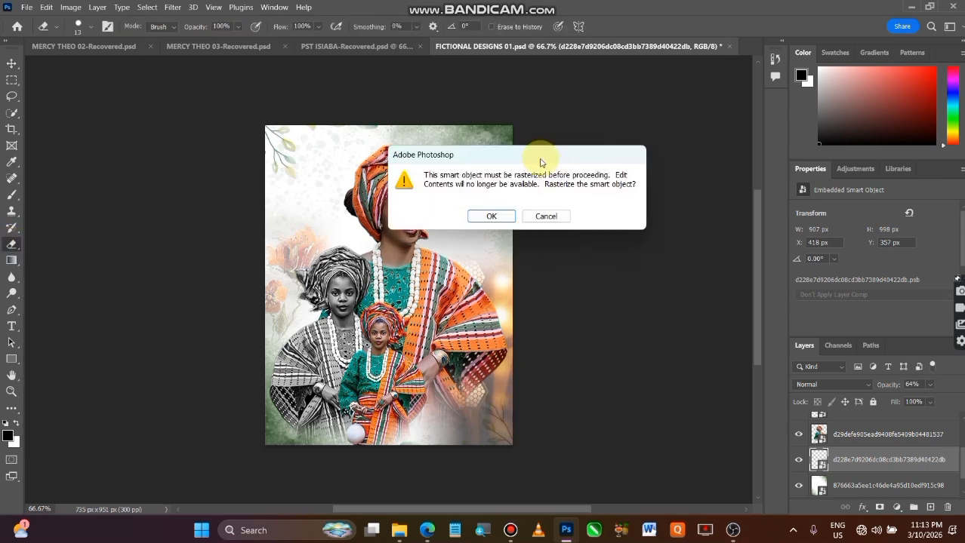
left_click(492, 217)
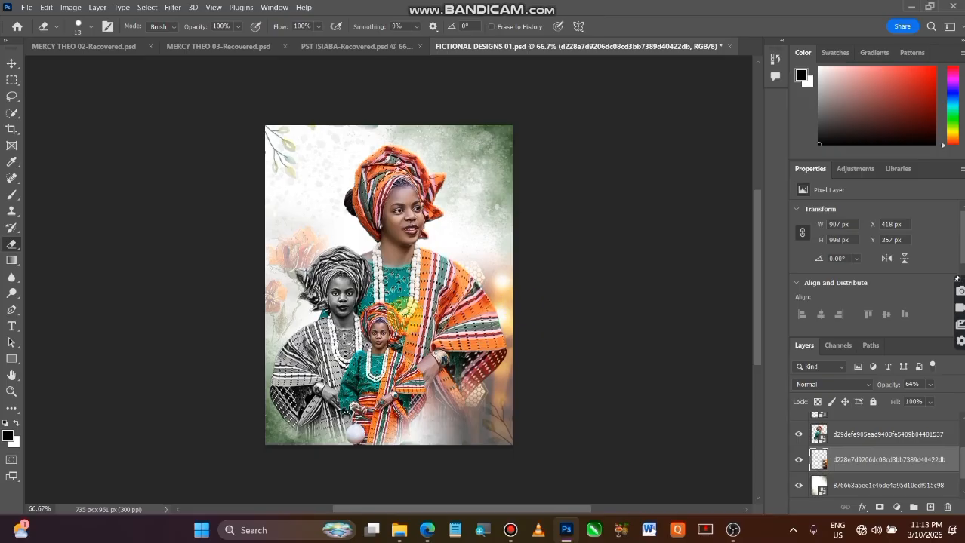
Erase the hexagon-lights layer over the poster's bottom-right corner with a soft 335 px eraser at 0% hardness, and deselect the layer.
mouse_move(359, 310)
left_mouse_down()
mouse_move(426, 348)
mouse_move(470, 344)
left_mouse_up()
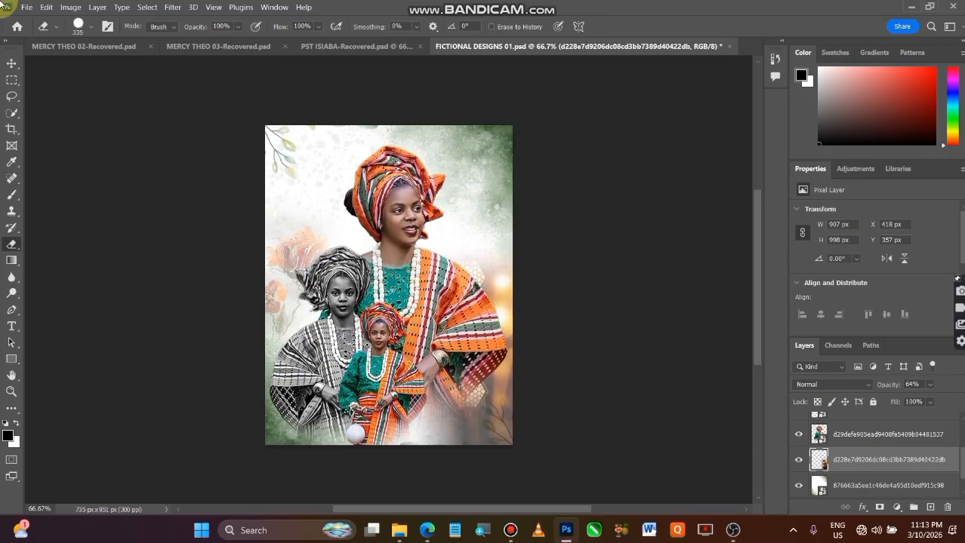
left_click(90, 26)
left_click_drag(108, 89, 149, 98)
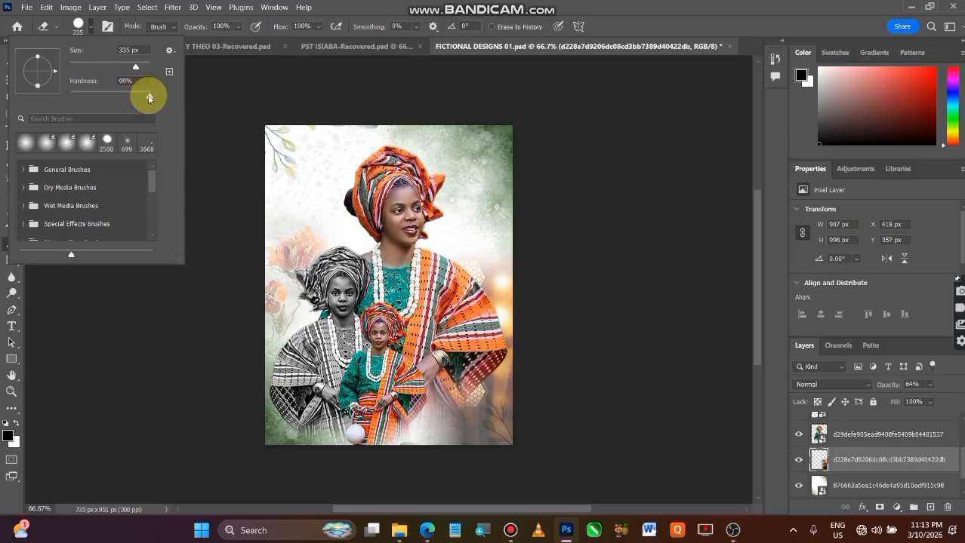
left_click_drag(83, 99, 18, 108)
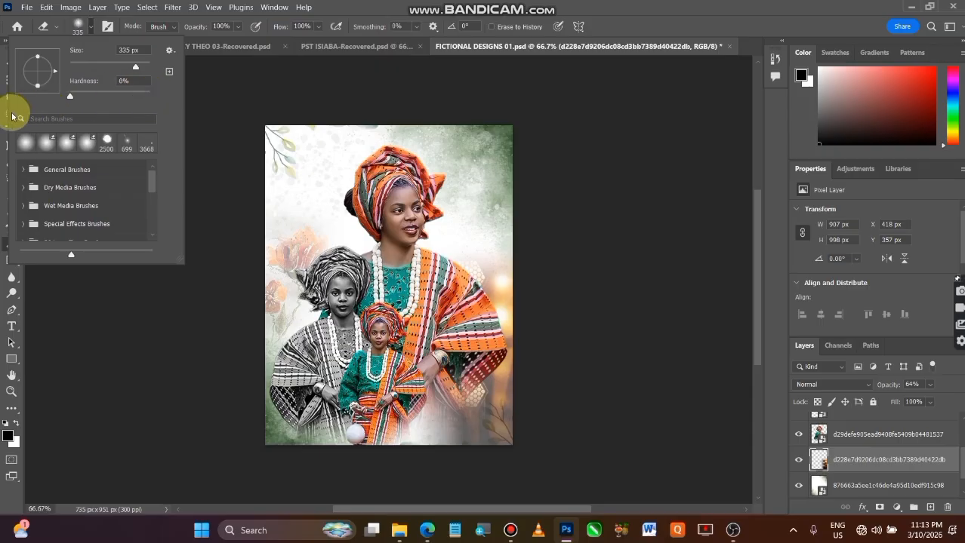
left_click(512, 432)
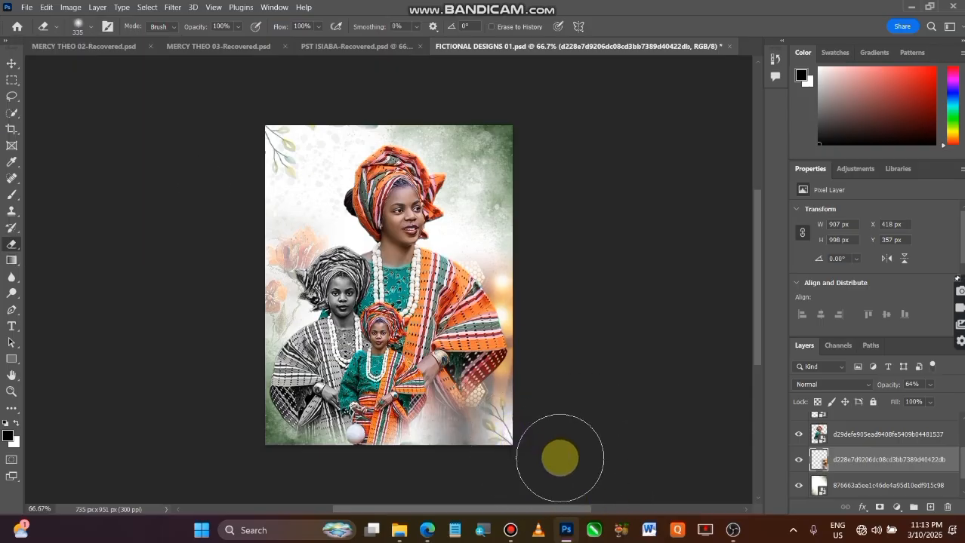
left_click(11, 63)
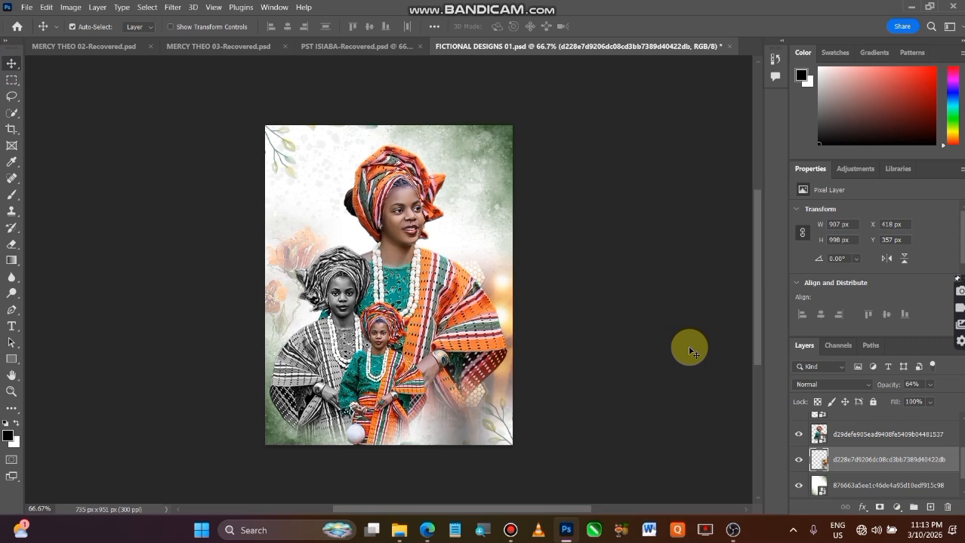
left_click(110, 139)
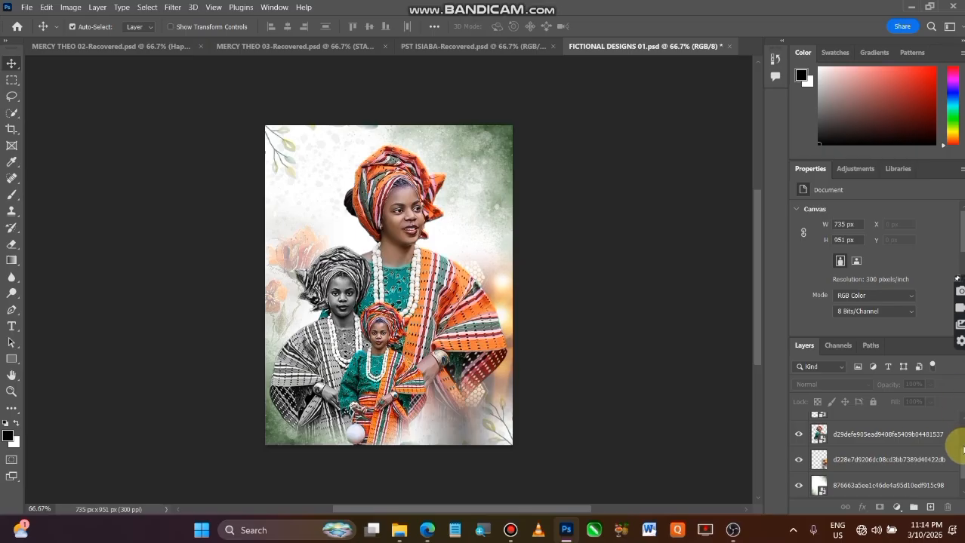
Add a Radial black-to-transparent gradient fill layer above the topmost portrait layer and position it over the poster's bottom-left corner.
scroll(953, 417, "up", 3)
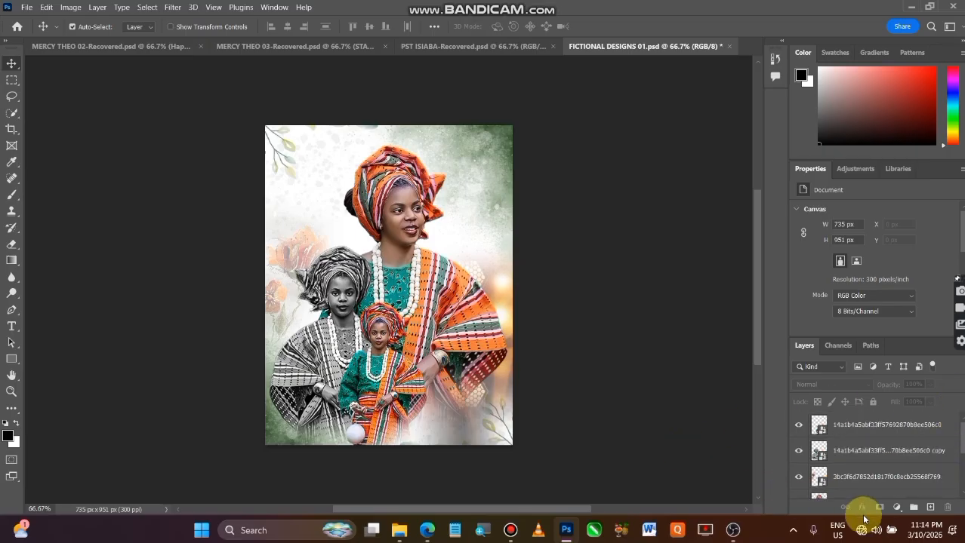
left_click(882, 424)
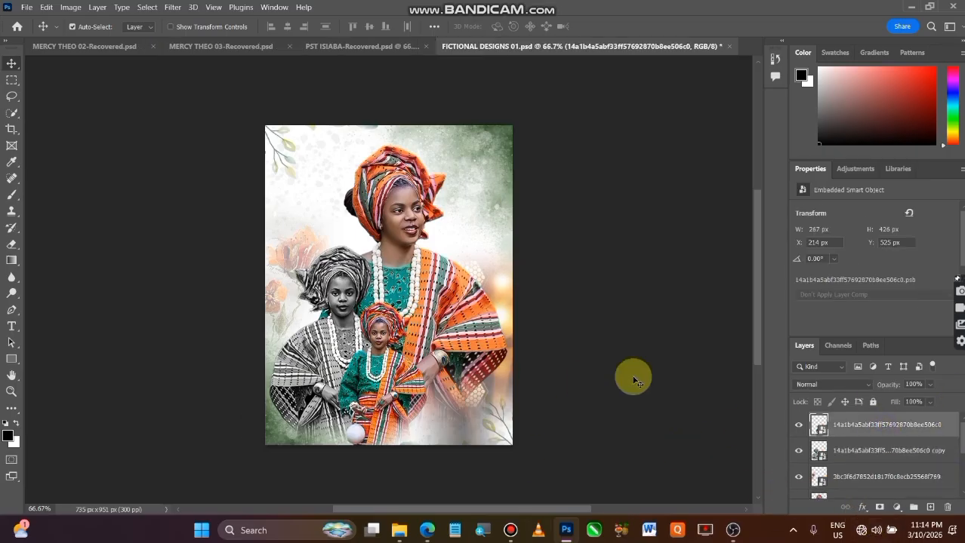
left_click(880, 508)
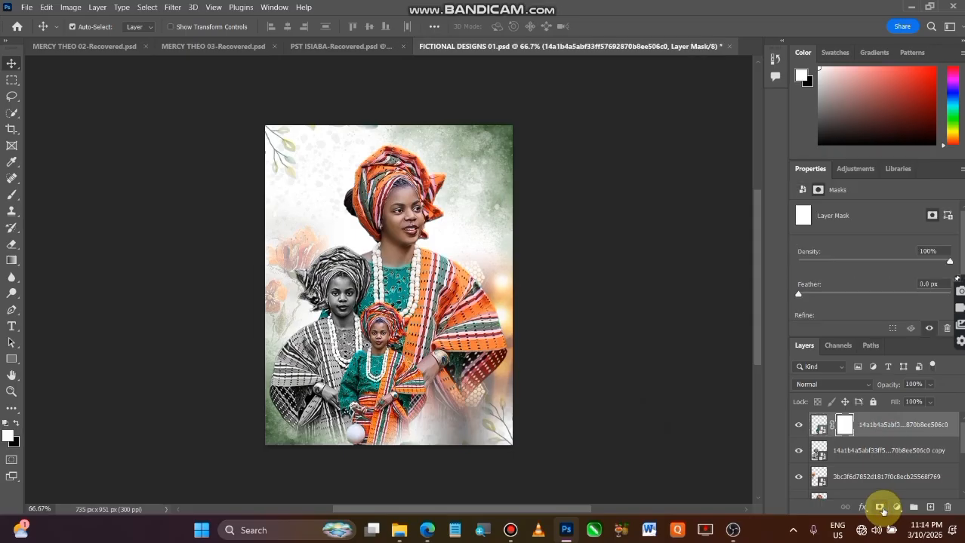
key("ctrl+z")
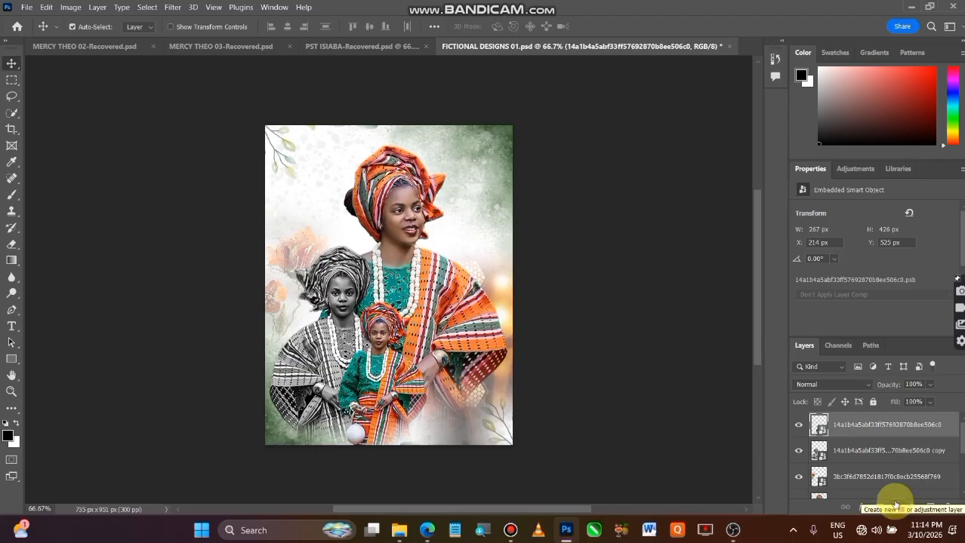
left_click(898, 511)
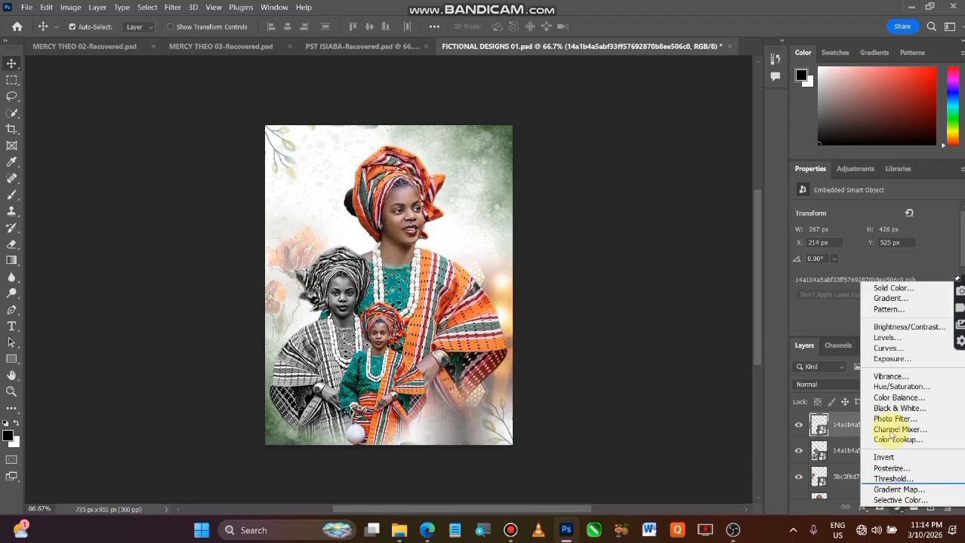
left_click(911, 300)
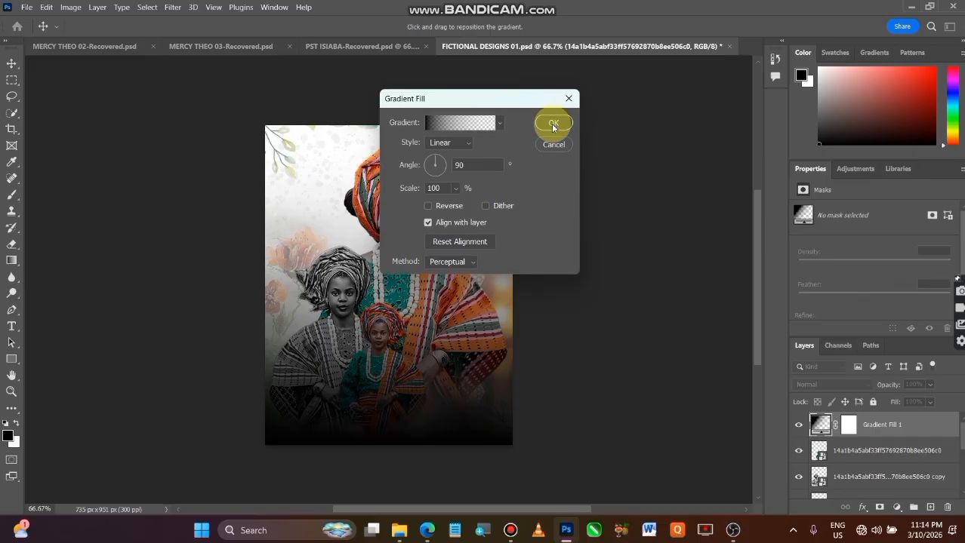
left_click(464, 143)
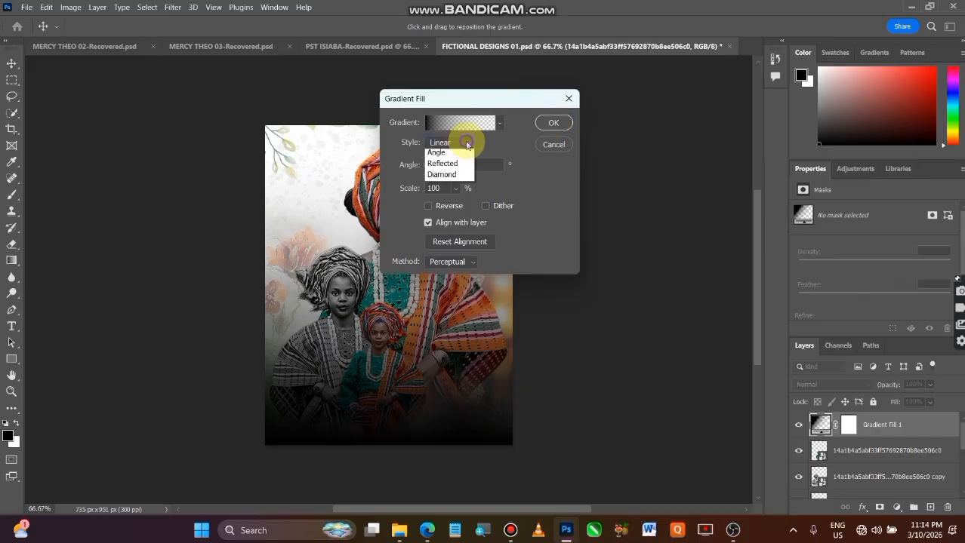
left_click(467, 167)
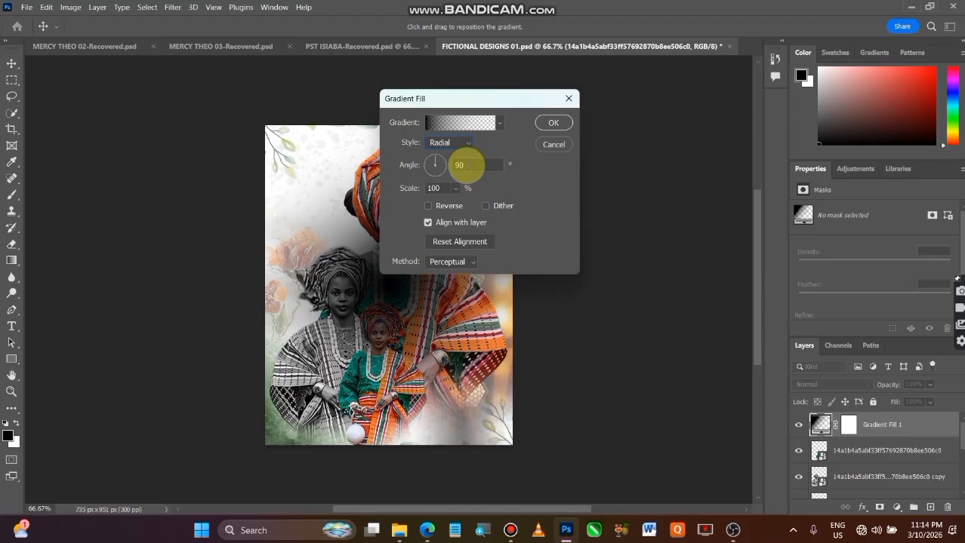
left_click_drag(388, 302, 300, 436)
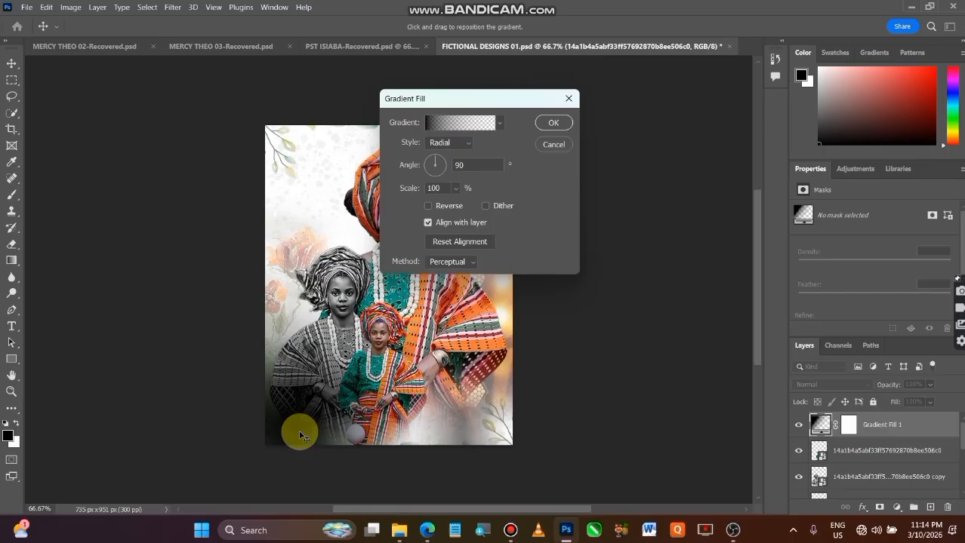
left_click(560, 122)
Duplicate the gradient fill layer and reposition the original's gradient at the middle of the poster's bottom edge.
left_click_drag(904, 431, 931, 508)
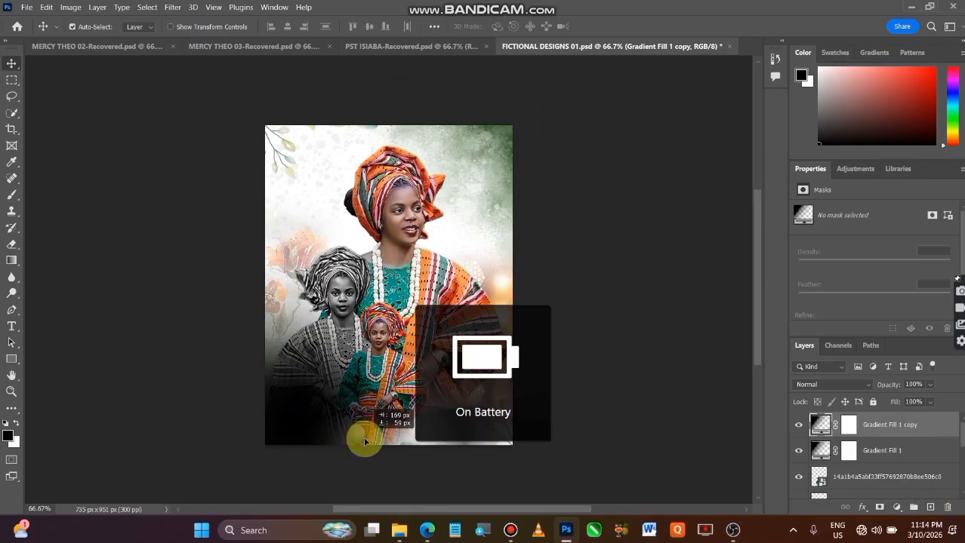
double_click(819, 449)
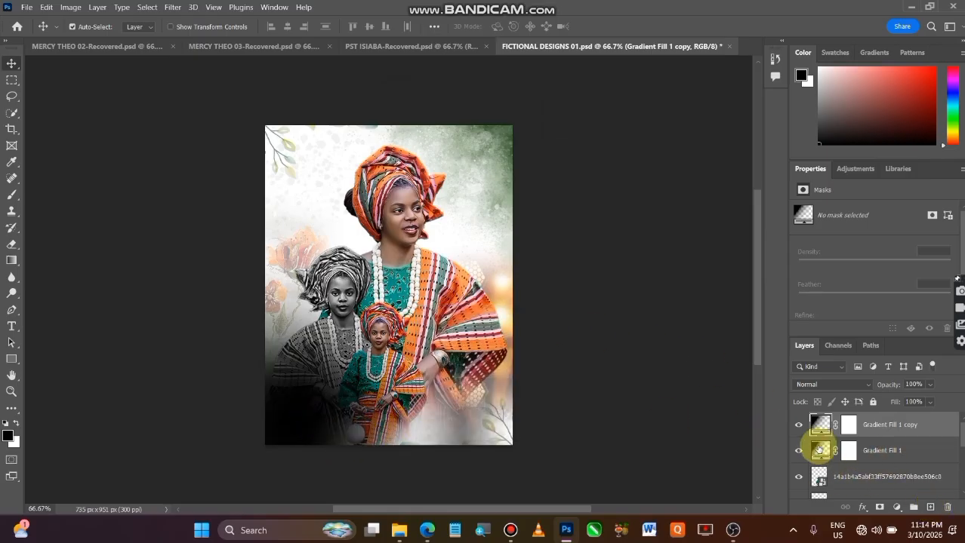
left_click_drag(313, 416, 371, 447)
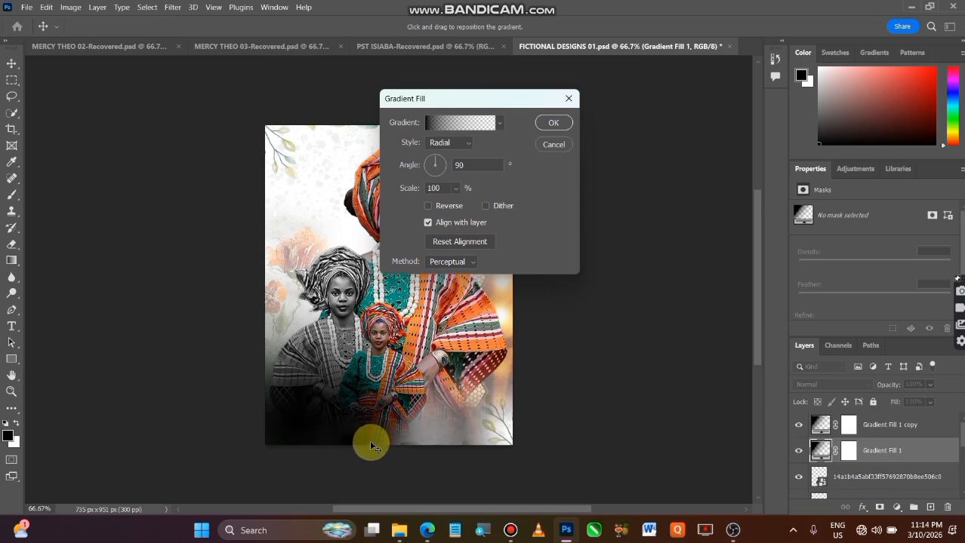
left_click(558, 125)
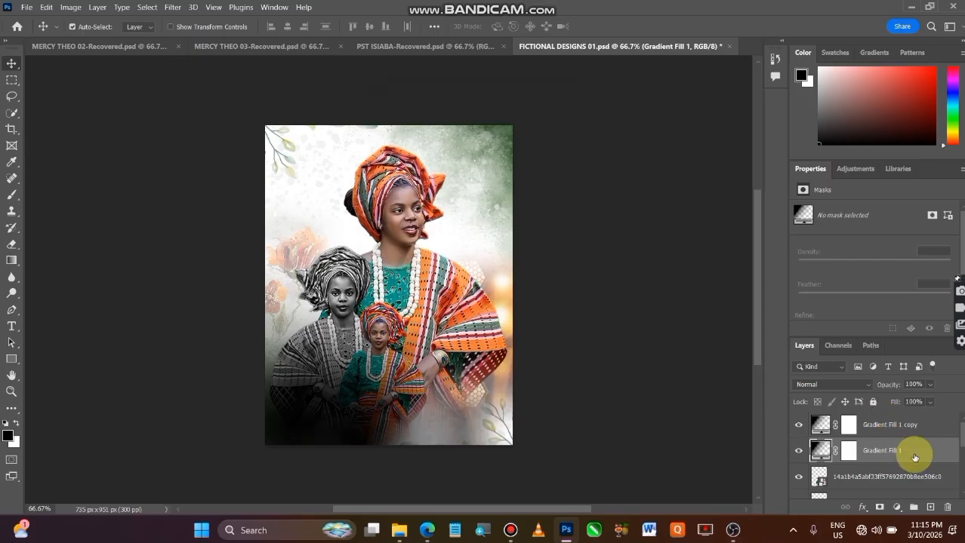
Duplicate the bottom-centre gradient fill layer and position the duplicate's gradient at the poster's bottom-right corner.
left_click_drag(916, 459, 930, 507)
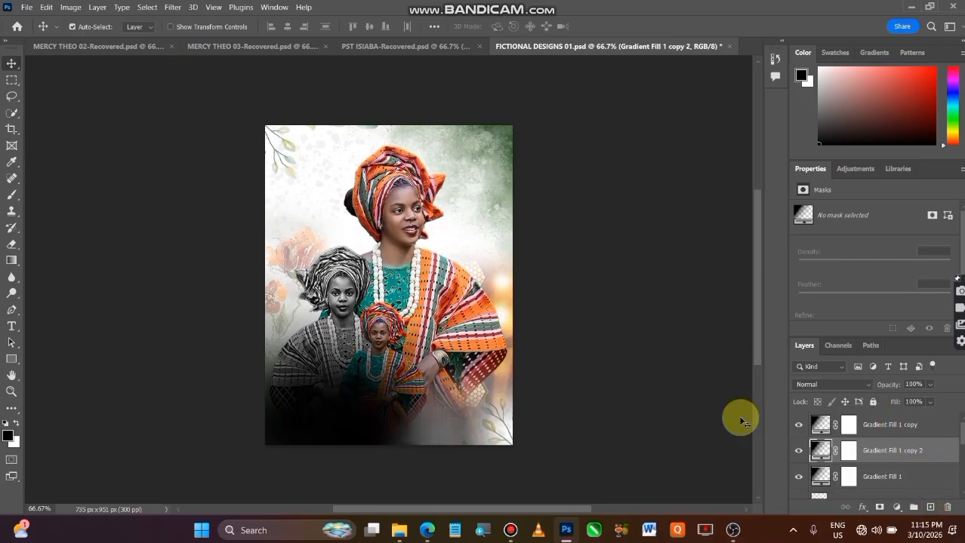
double_click(819, 451)
left_click_drag(381, 425, 509, 433)
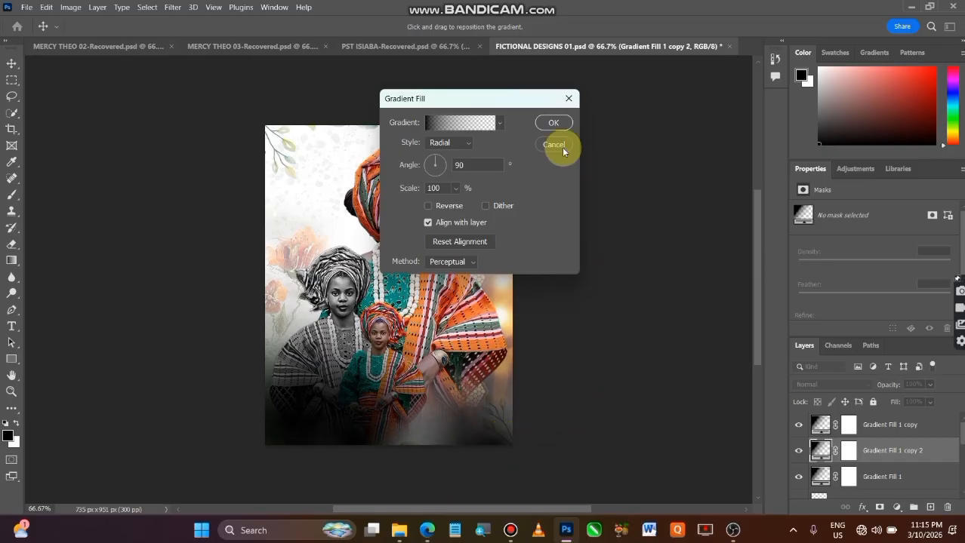
left_click(546, 124)
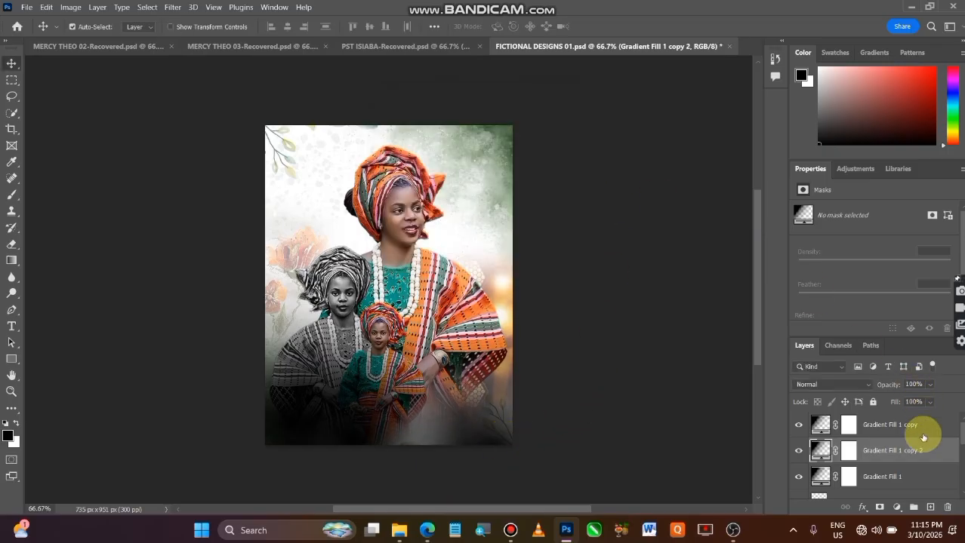
Duplicate the bottom-right gradient fill layer, and shift the topmost gradient copy's gradient slightly right and down.
left_click_drag(895, 457, 931, 504)
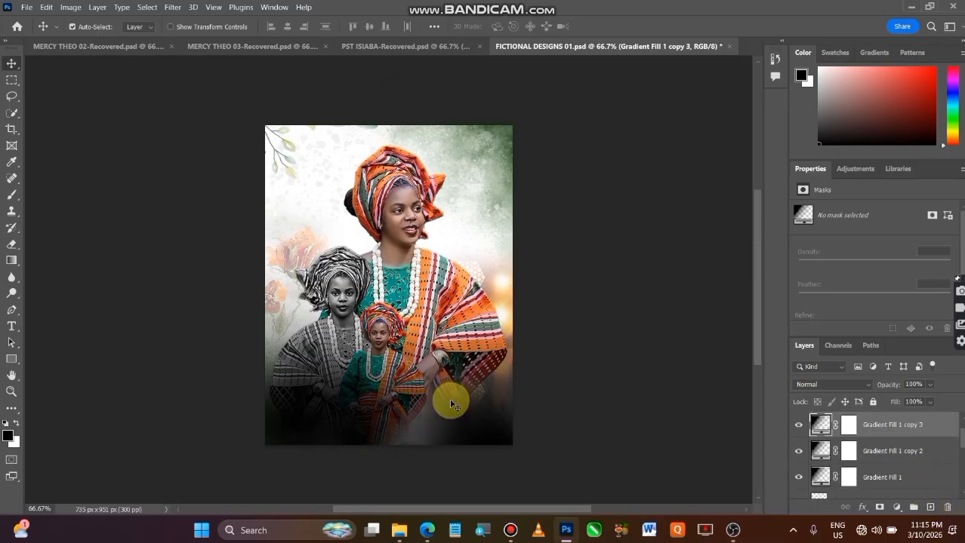
left_click_drag(483, 431, 477, 428)
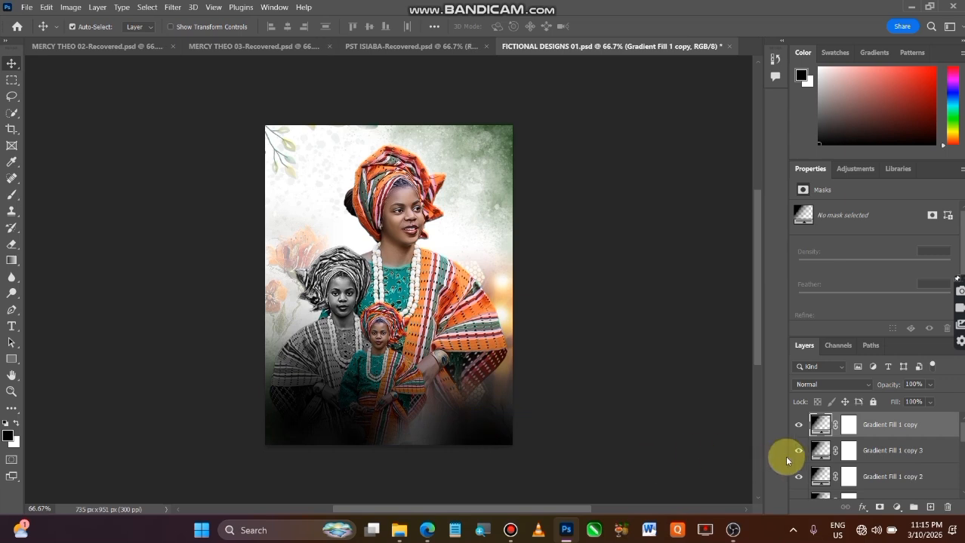
double_click(817, 424)
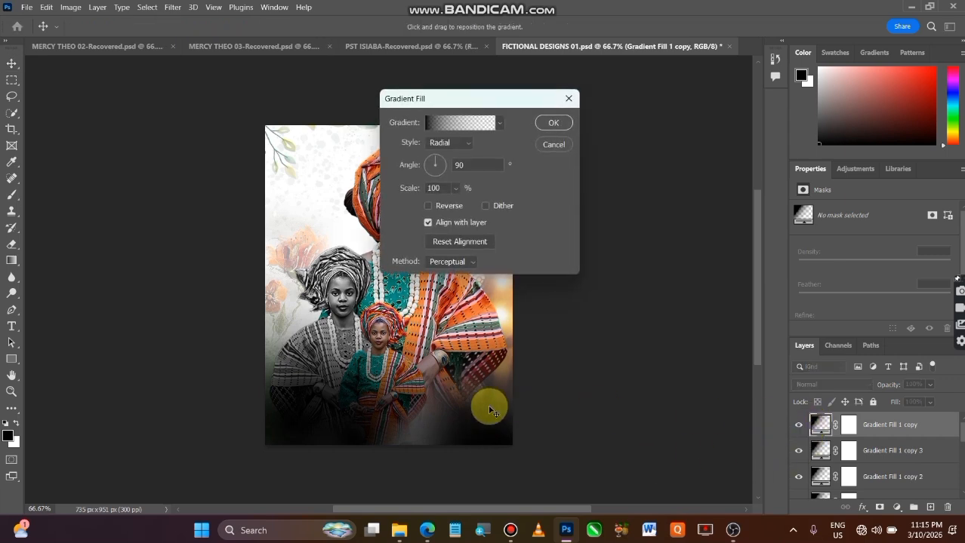
left_click_drag(480, 424, 506, 436)
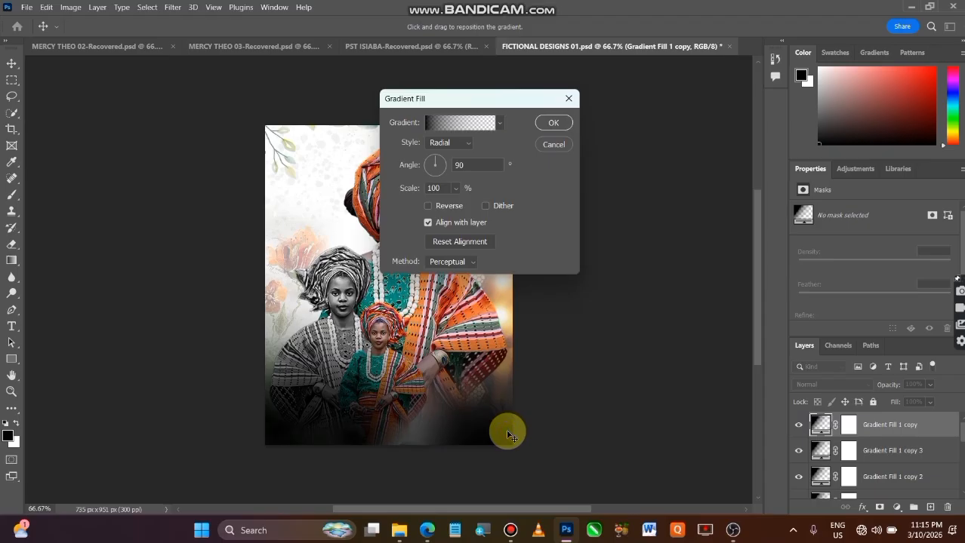
left_click(553, 123)
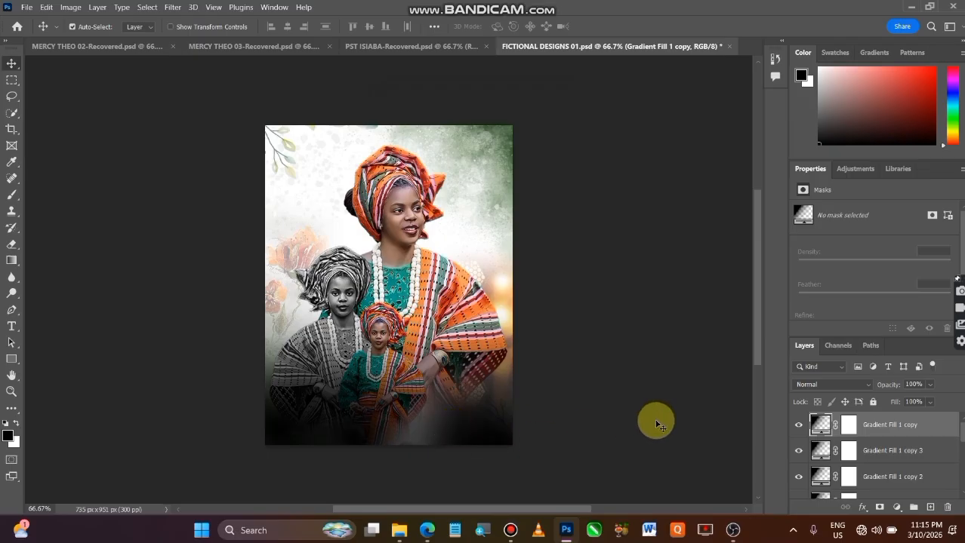
Reposition the gradient of Gradient Fill 1 copy 3 to darken the bottom edge between the poster's centre and right corner.
left_click(800, 453)
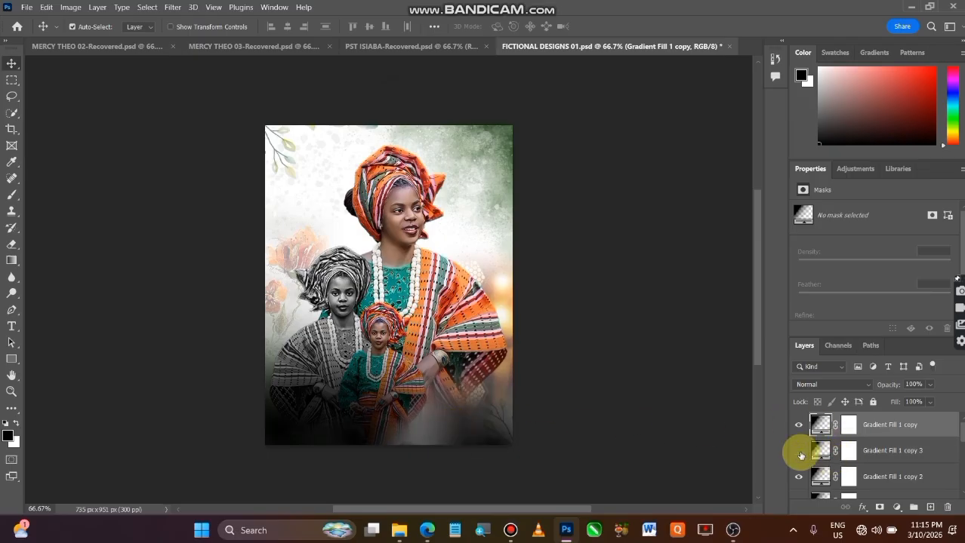
left_click(800, 453)
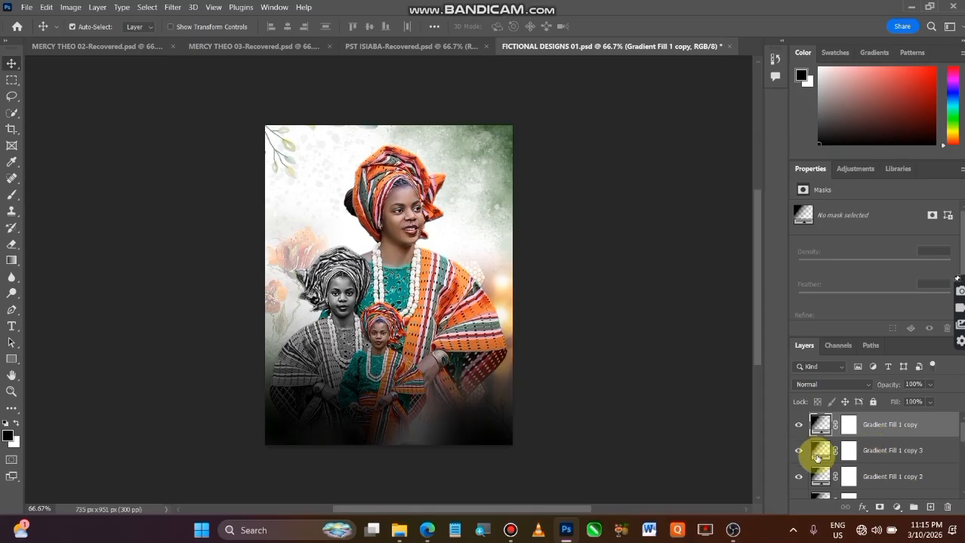
left_click(817, 450)
double_click(817, 451)
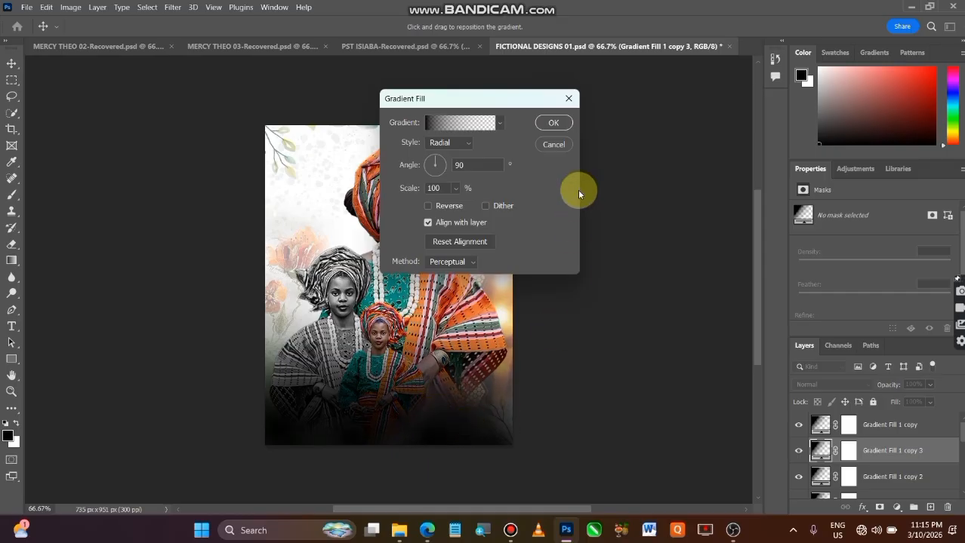
left_click(555, 122)
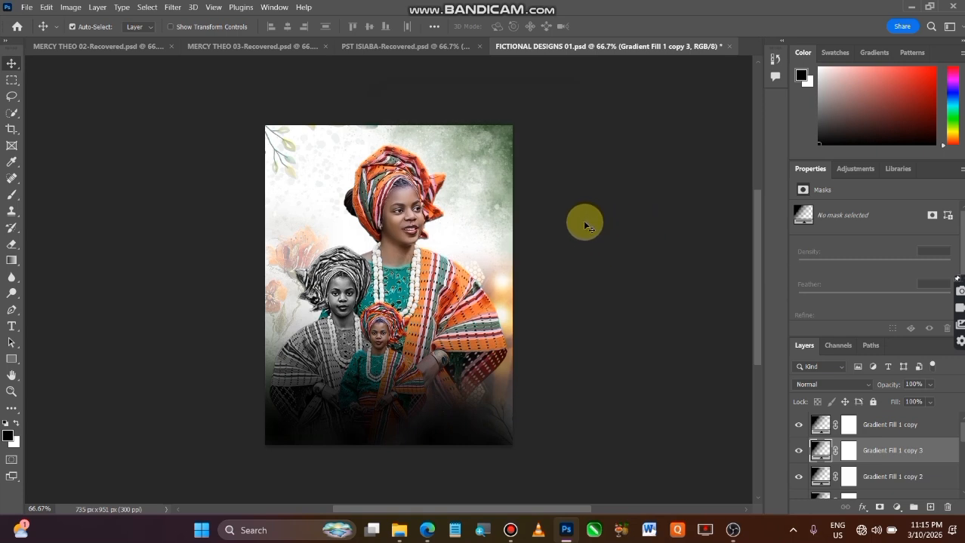
Select all the gradient fill layers and convert them into a single smart object.
left_click(885, 484, "ctrl")
left_click(891, 429, "ctrl")
scroll(892, 431, "down", 1)
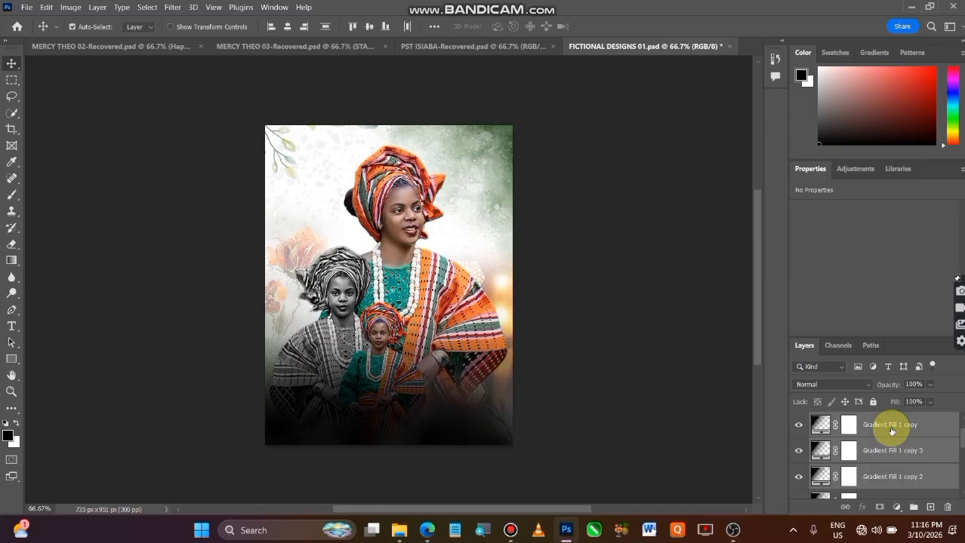
scroll(891, 433, "down", 1)
left_click(889, 456, "ctrl")
scroll(889, 455, "up", 2)
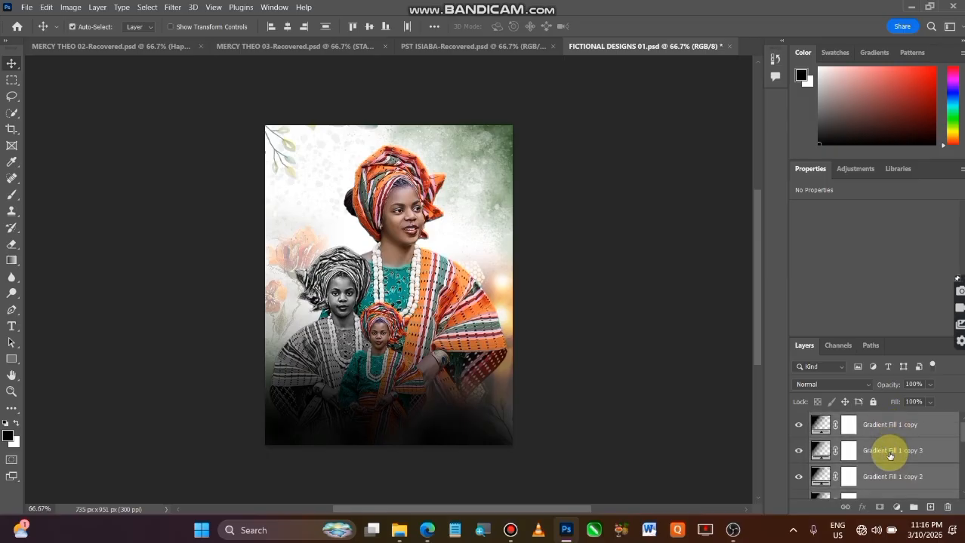
right_click(908, 427)
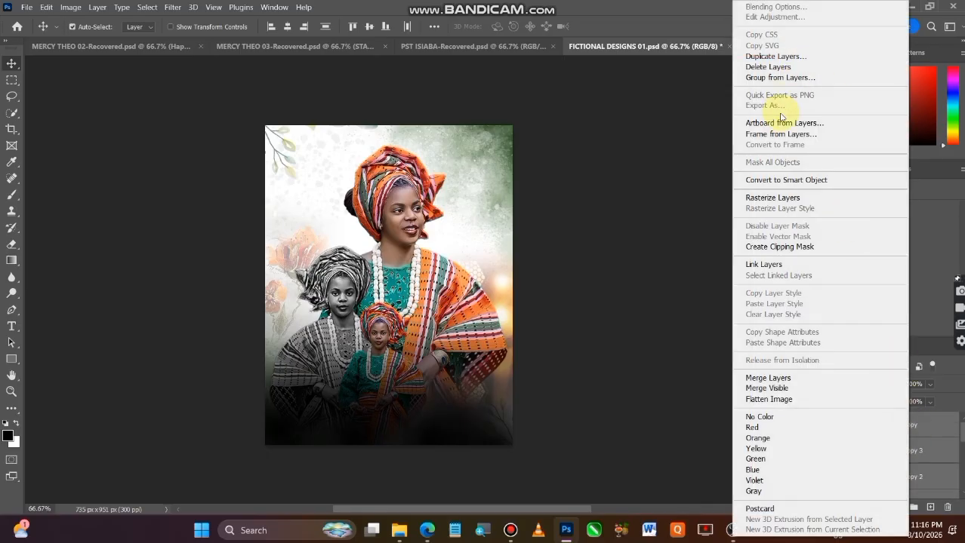
left_click(786, 180)
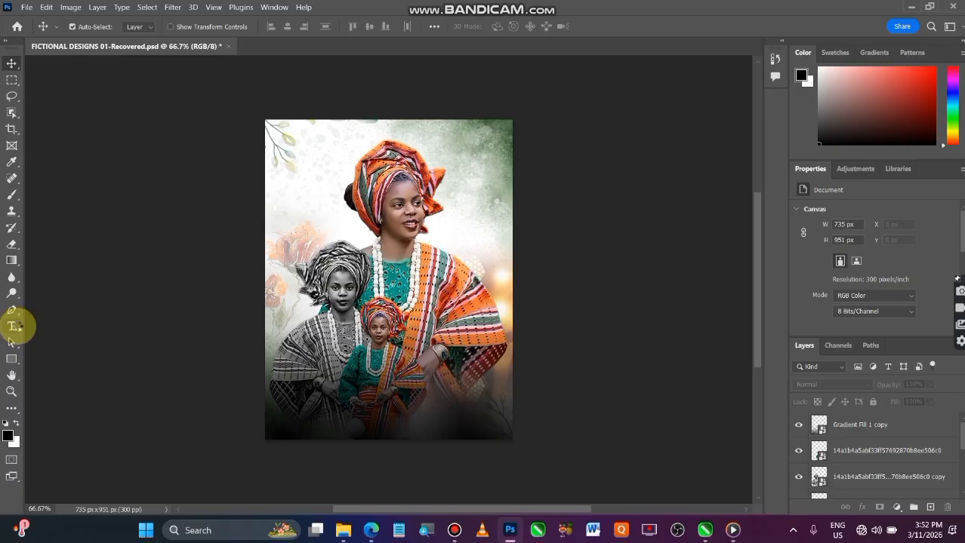
Add the horizontal text "Happy Birthday" on two lines and place it in the poster's upper-left area beside the headwrap.
key("t")
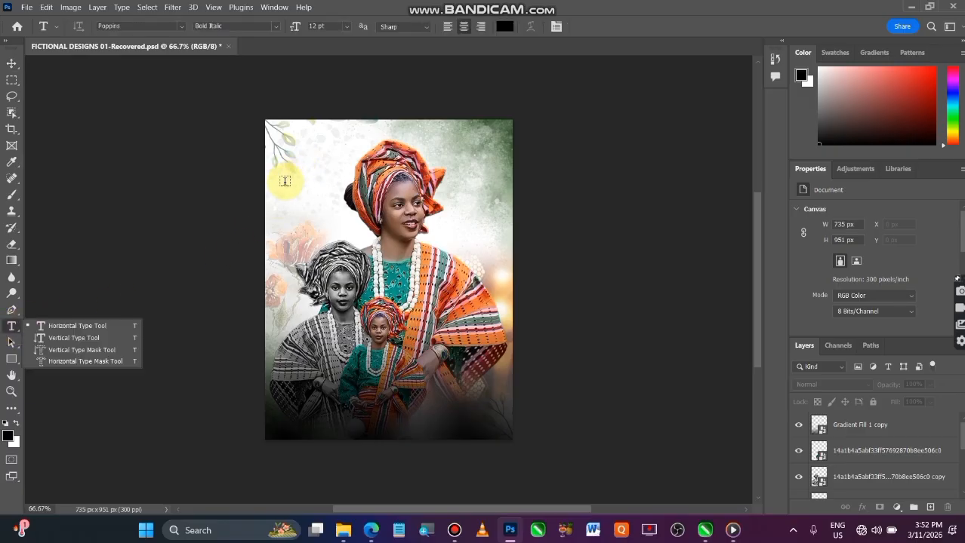
left_click(284, 181)
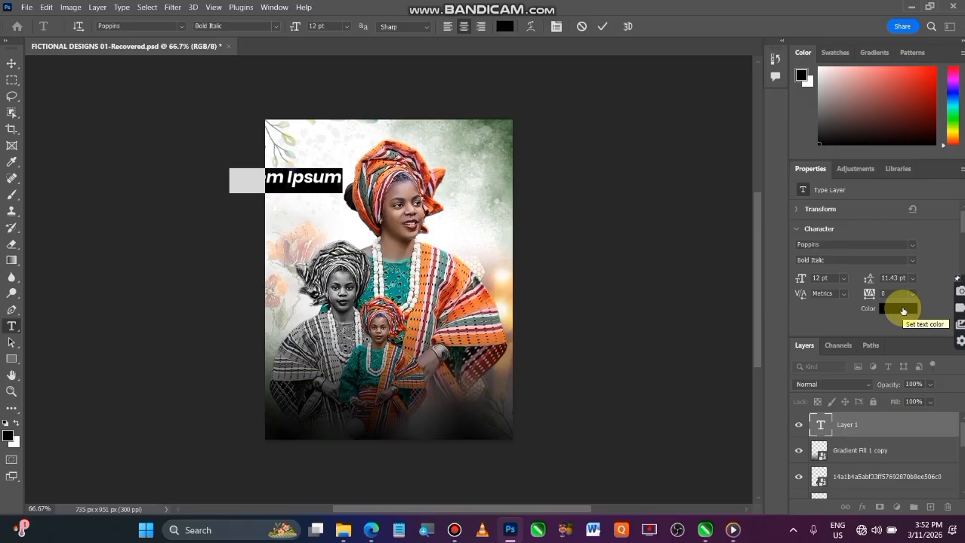
type("Happy")
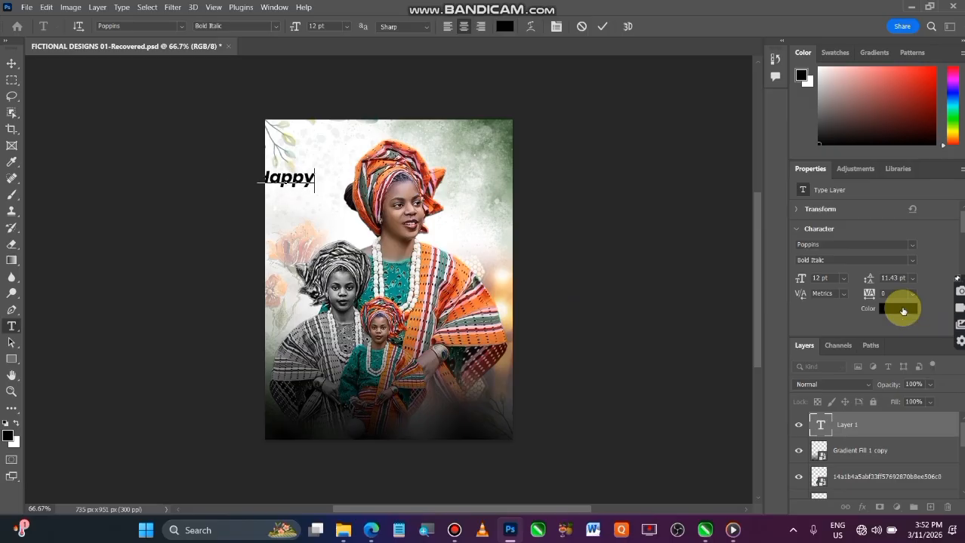
type("Birthd")
type("ay")
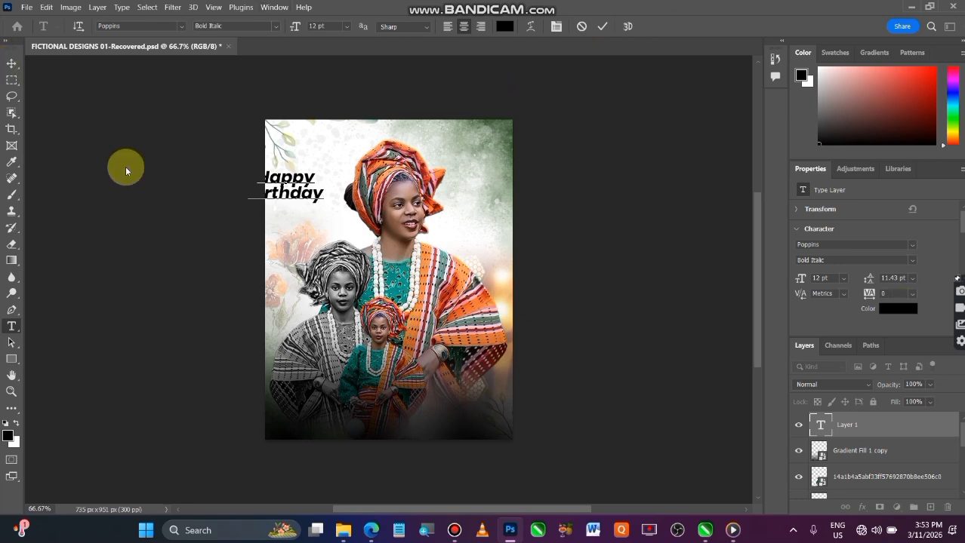
left_click(14, 65)
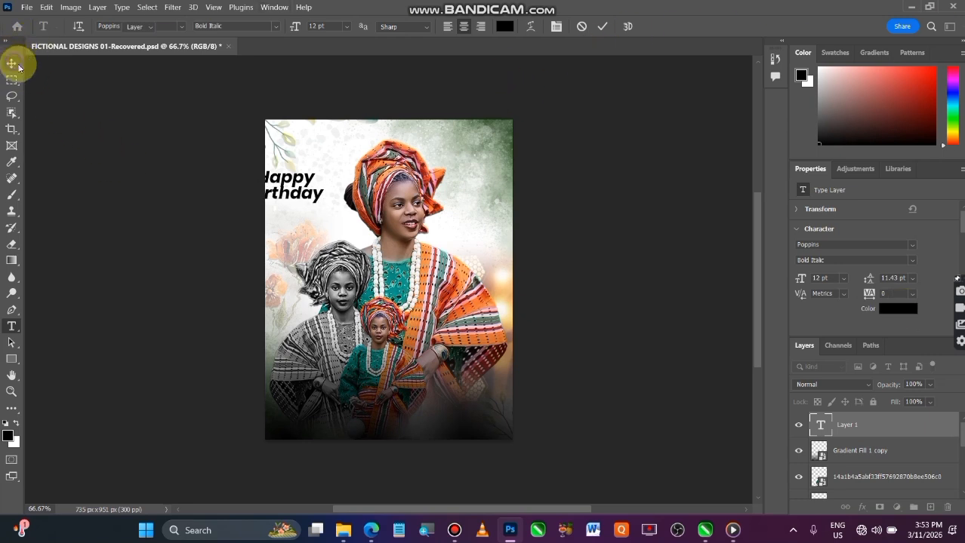
left_click_drag(307, 202, 332, 182)
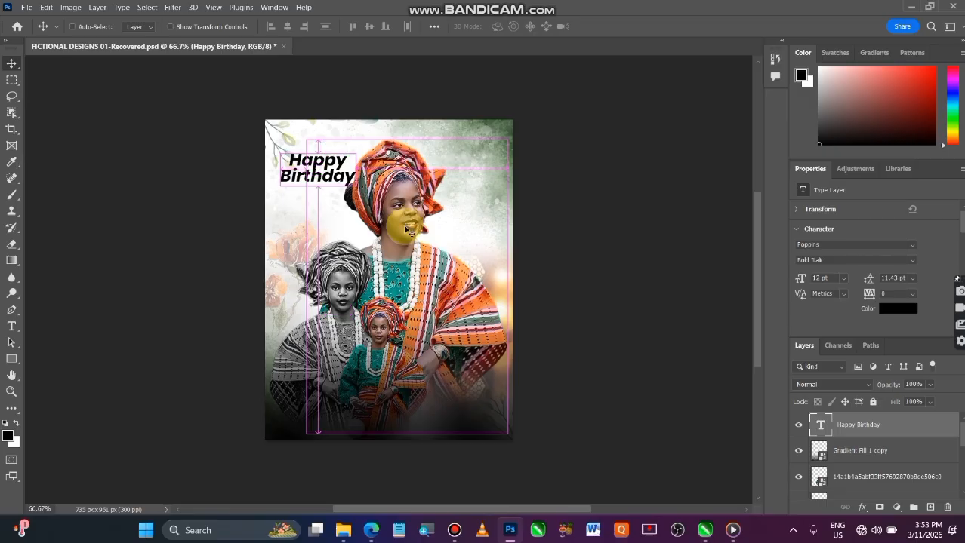
Scale the Happy Birthday text to about 82%, tilt it about -8.8°, and shift it slightly down beside the headwrap.
key("ctrl+t")
left_click_drag(367, 152, 353, 133)
left_click_drag(358, 183, 345, 180)
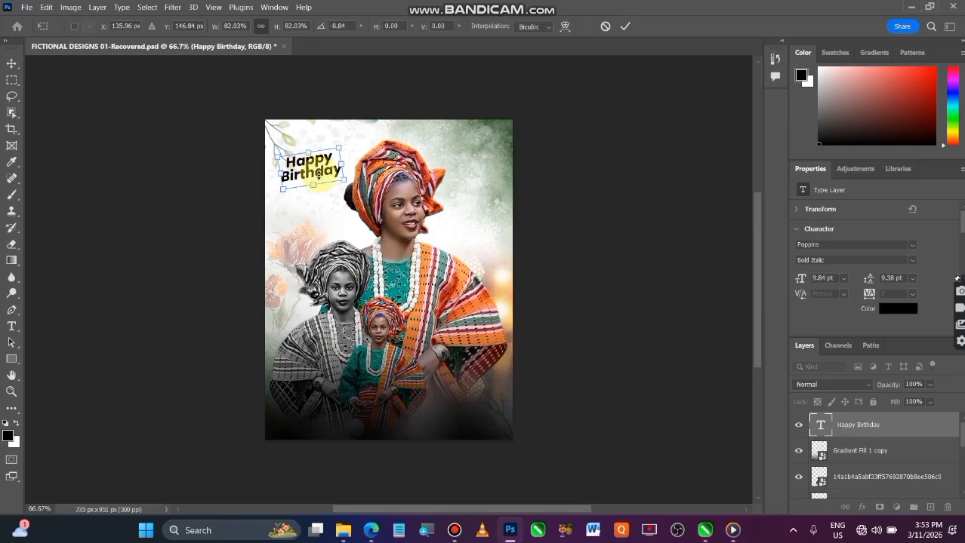
left_click(12, 62)
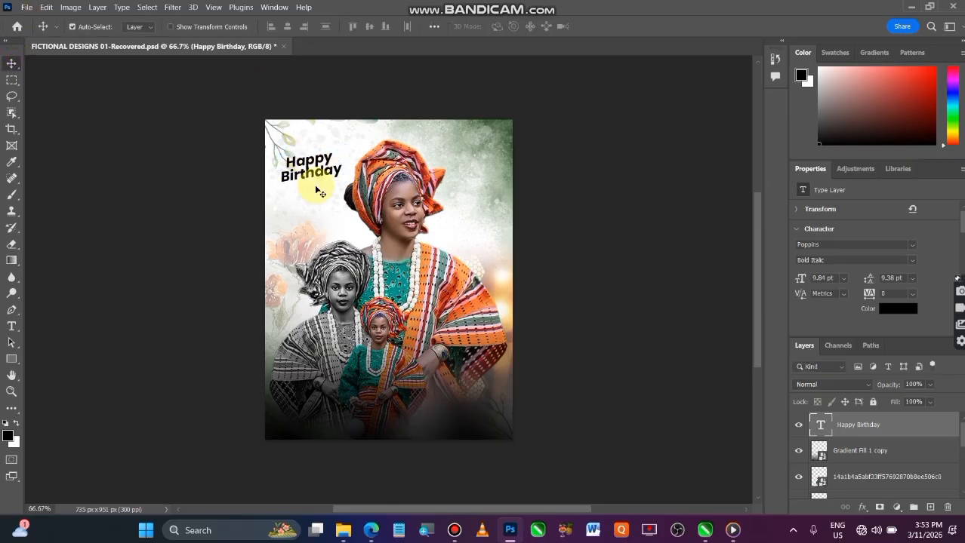
mouse_move(328, 182)
left_mouse_down()
mouse_move(345, 180)
mouse_move(329, 186)
left_mouse_up()
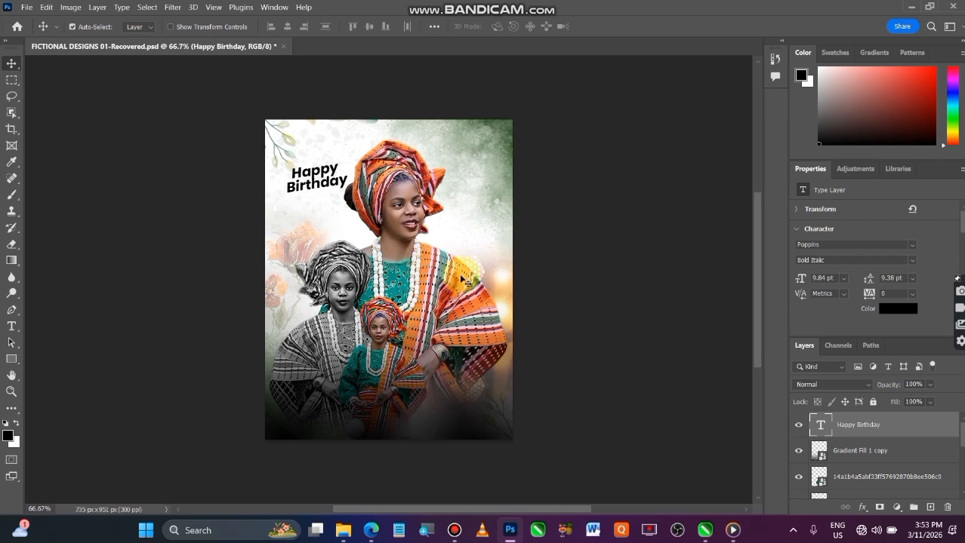
left_click(621, 323)
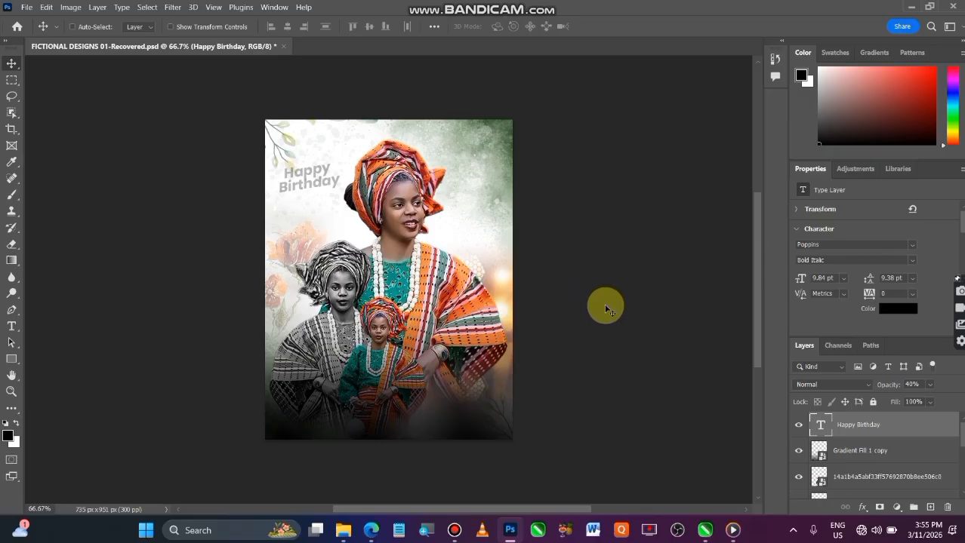
left_click(673, 351)
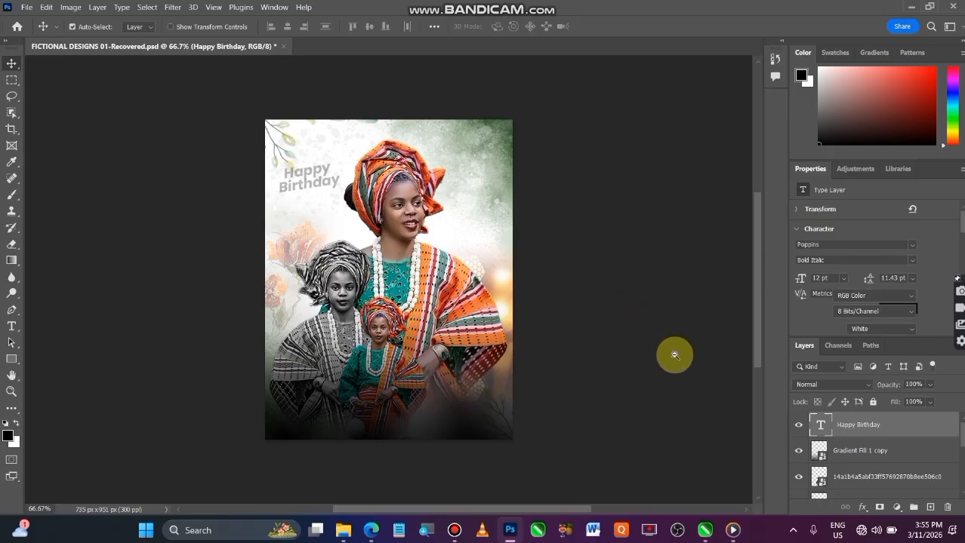
key("z")
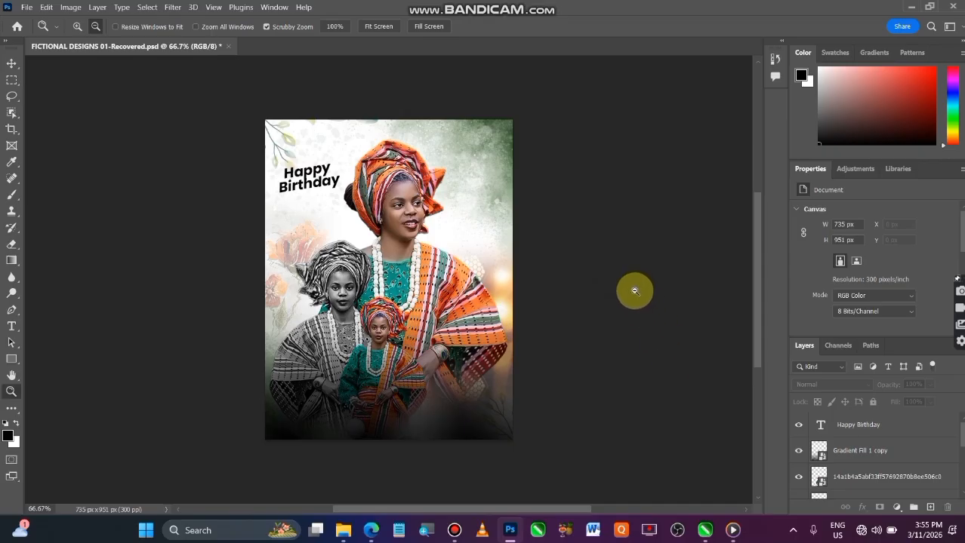
left_click(17, 66)
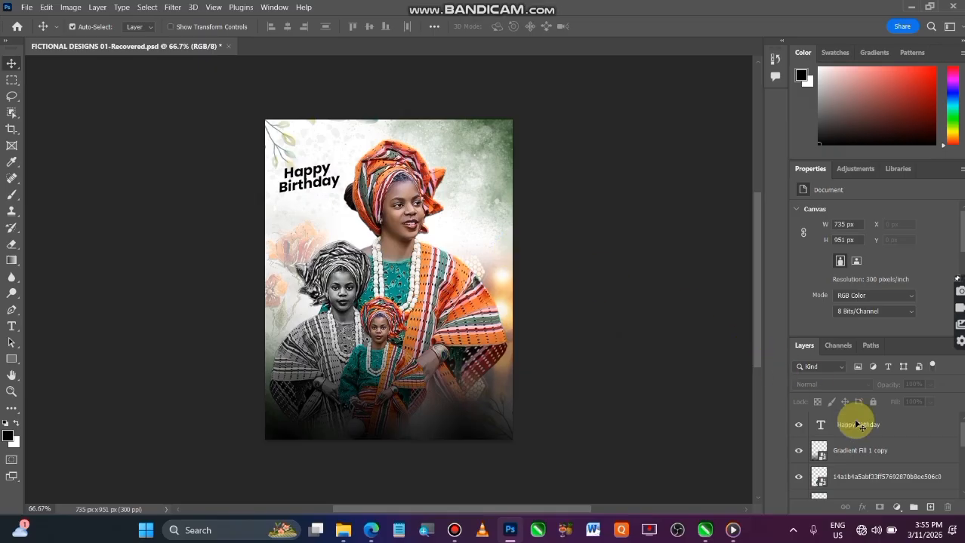
Filter the fonts by the Script class and set the Happy Birthday text to Ocean Trace-Personal use.
left_click(873, 426)
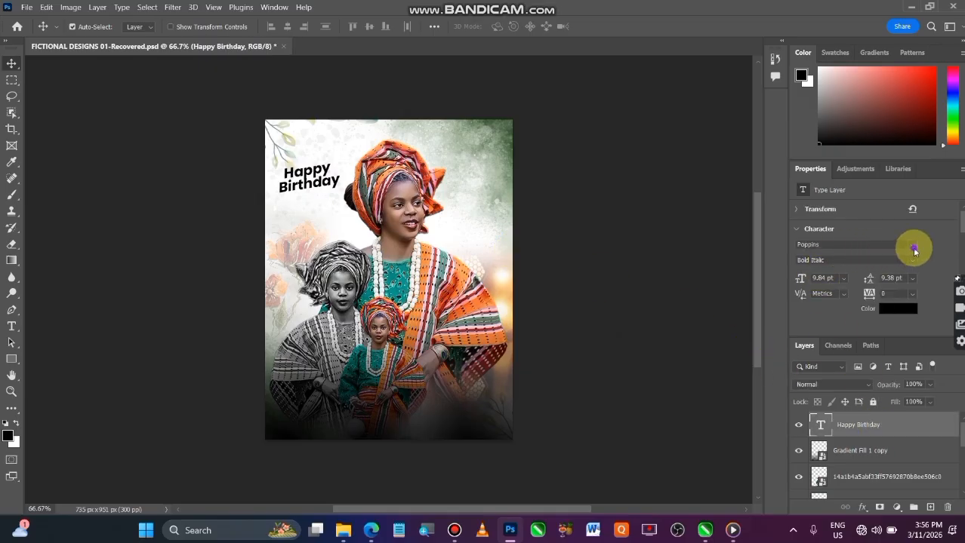
left_click(914, 249)
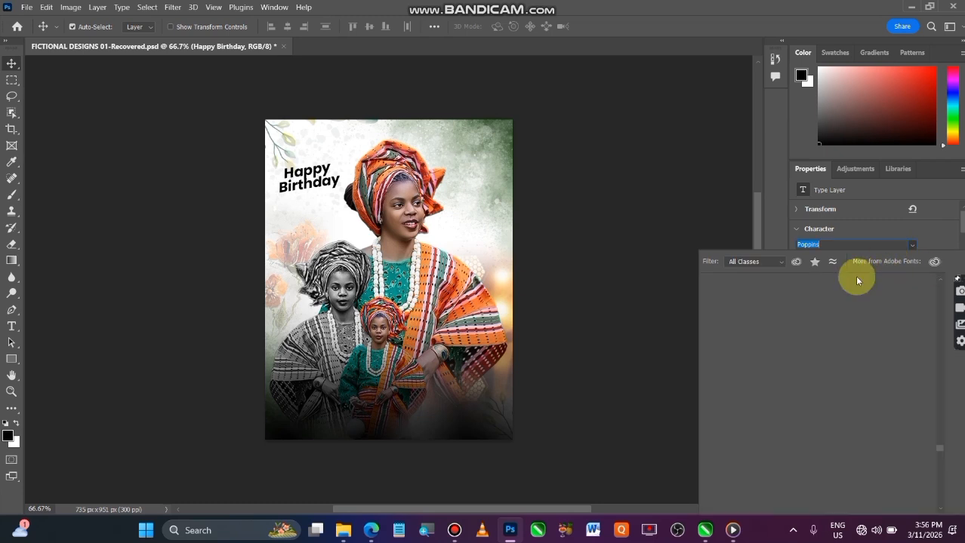
left_click(778, 261)
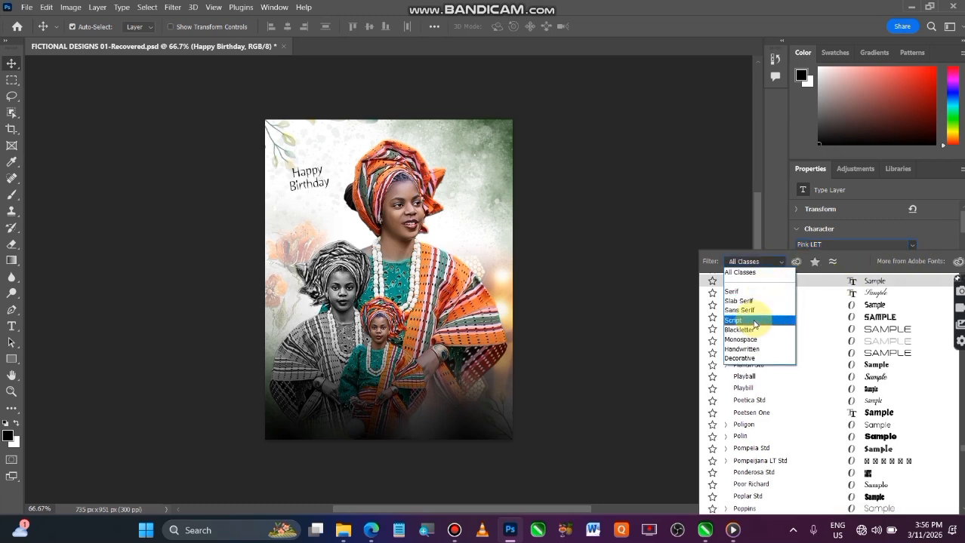
left_click(754, 322)
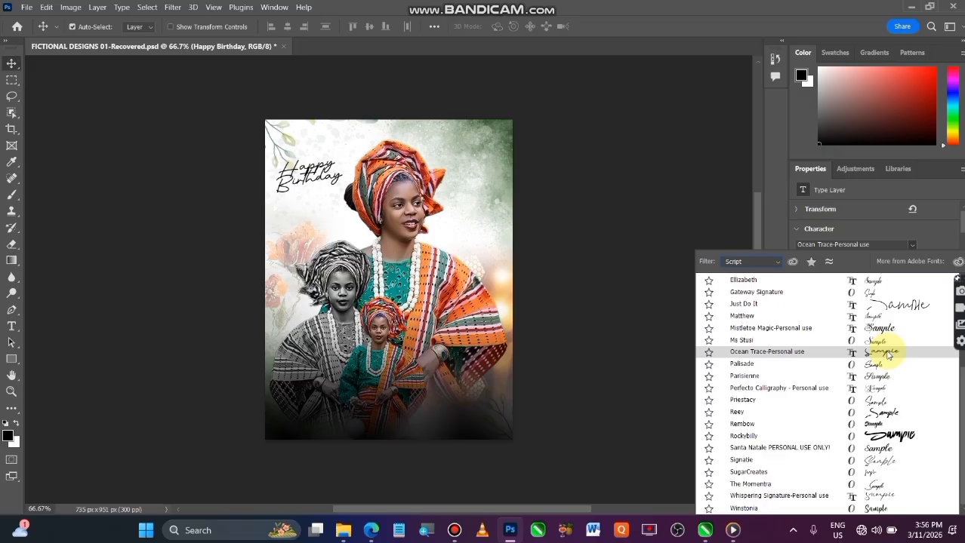
left_click(888, 353)
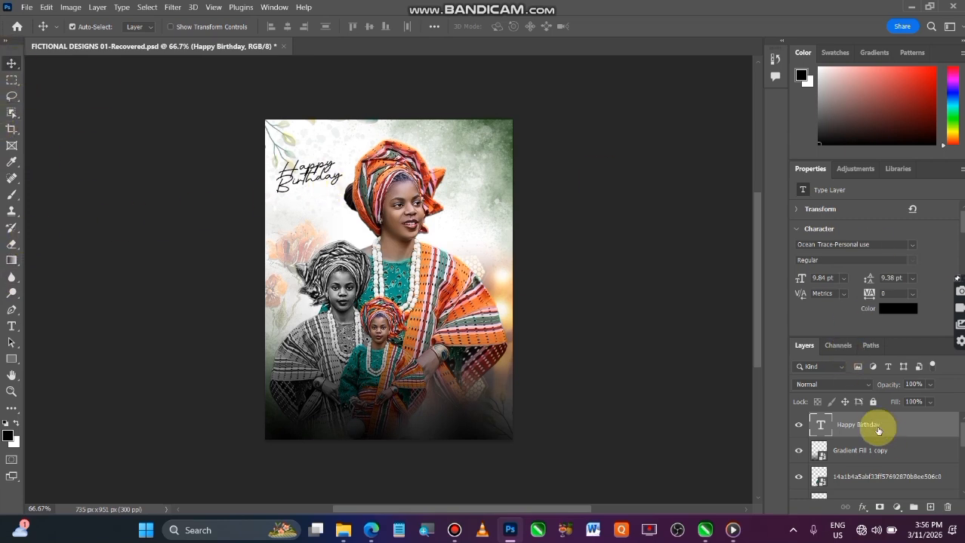
Delete the word "Birthday" from the text layer, leaving only "Happy".
left_click(11, 326)
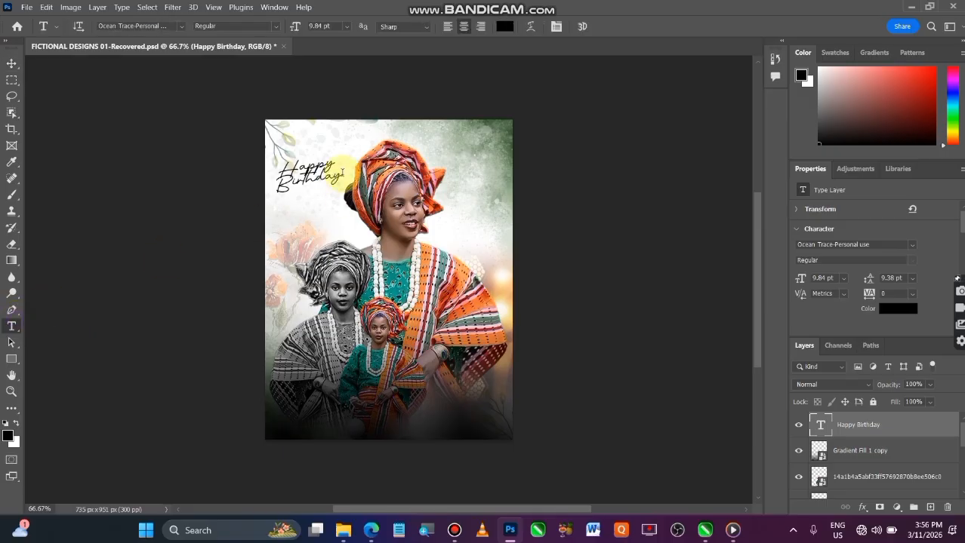
left_click_drag(341, 176, 255, 196)
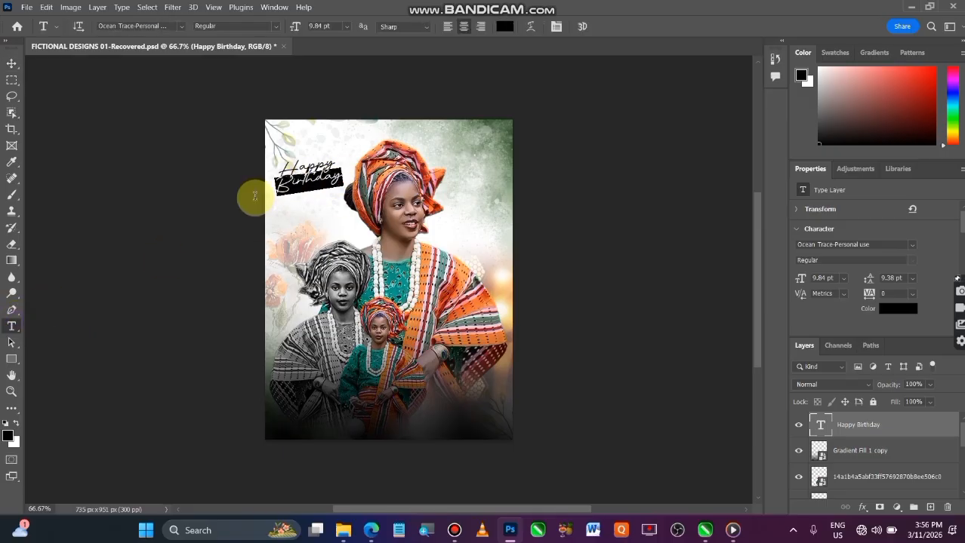
key("BackSpace")
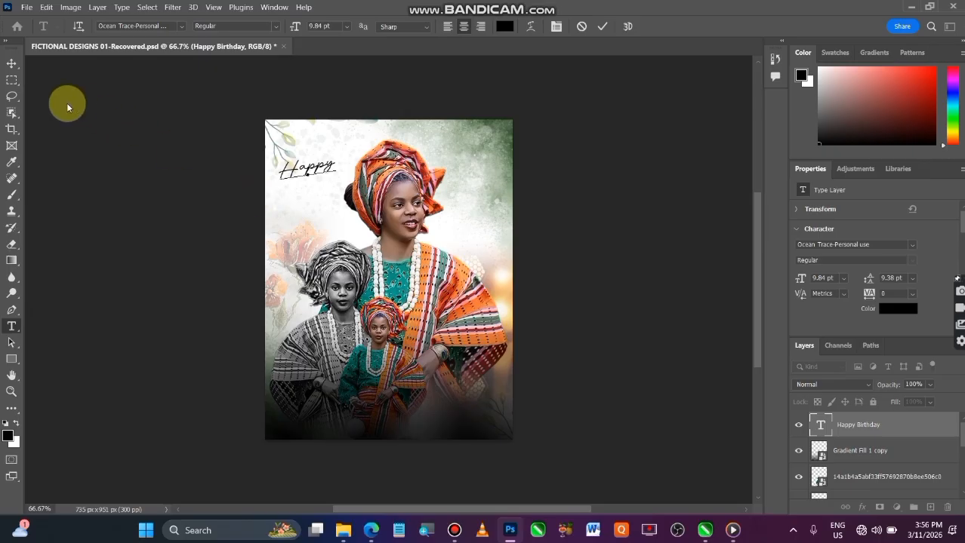
left_click(14, 65)
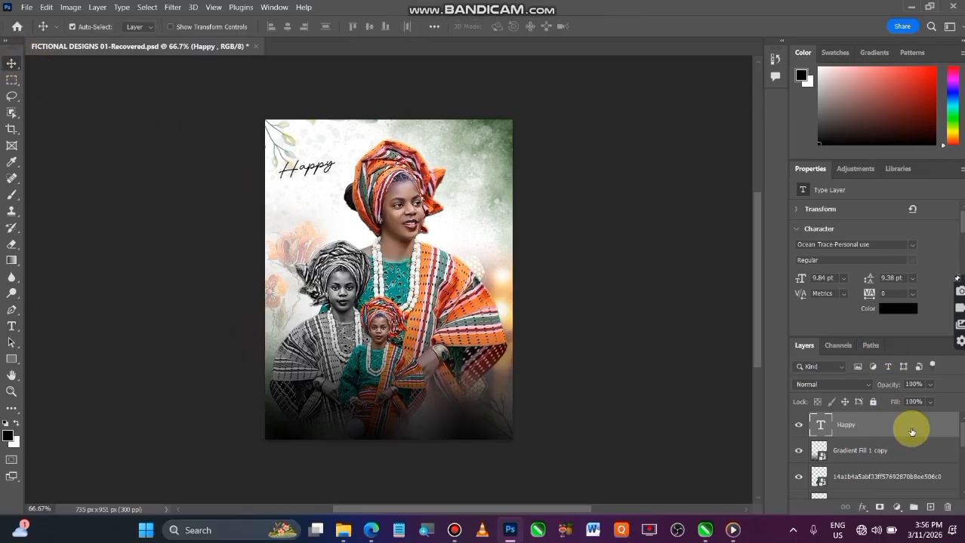
Duplicate the Happy text layer, place the copy just below the original, and replace its text with "Birthday".
left_click_drag(907, 425, 925, 495)
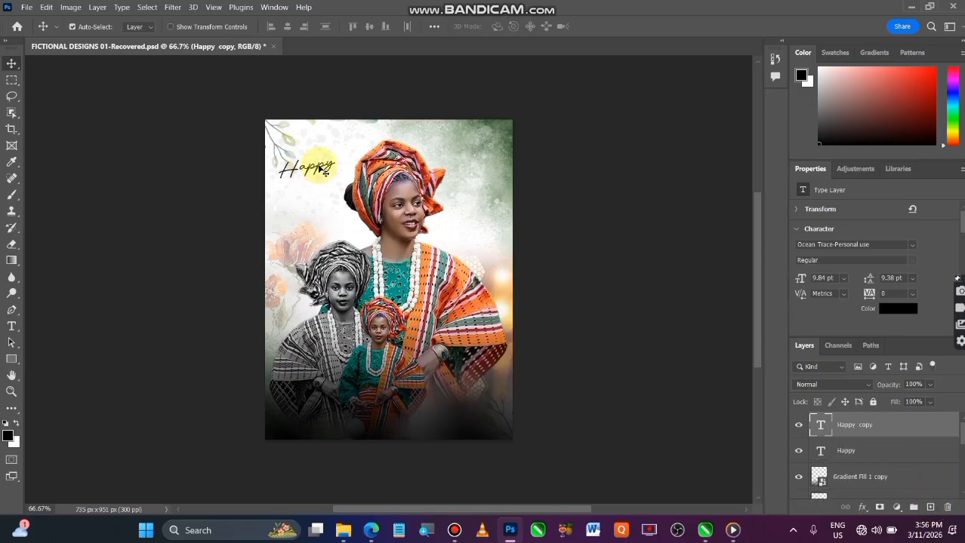
left_click_drag(321, 168, 321, 184)
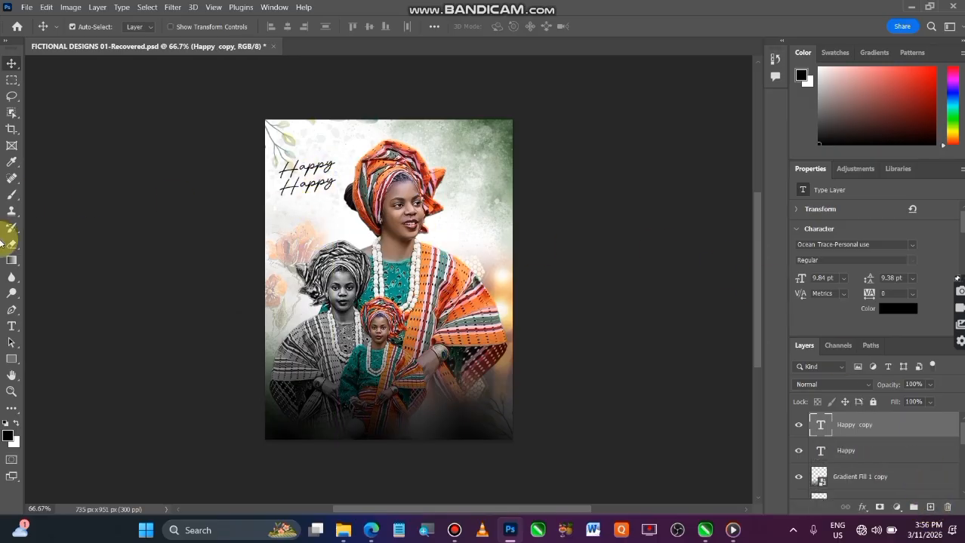
left_click(11, 326)
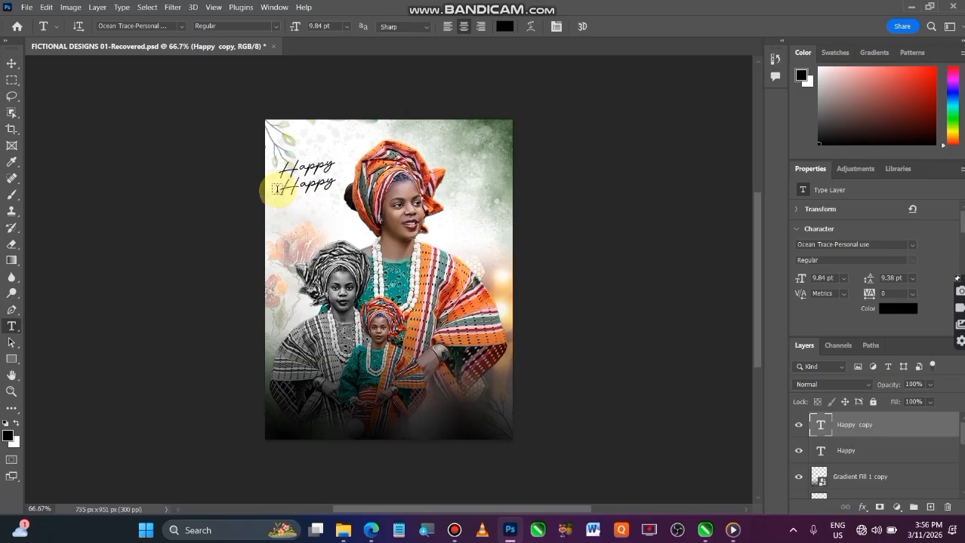
left_click_drag(282, 191, 365, 188)
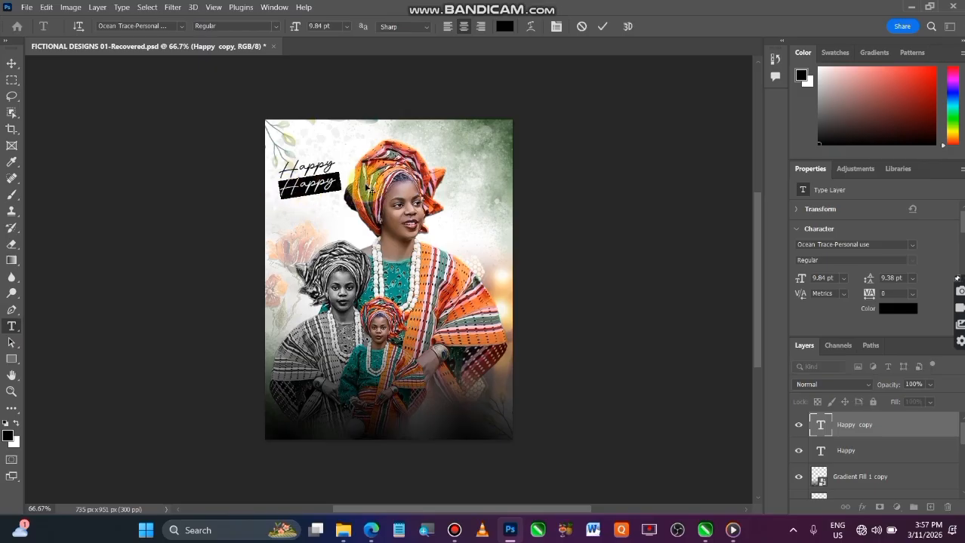
type("Birthday")
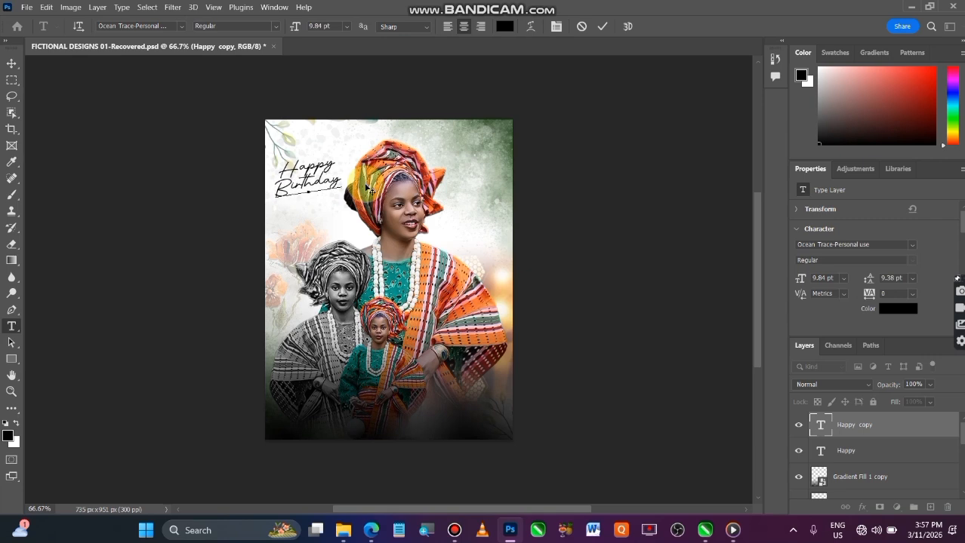
left_click(12, 63)
Scale the Happy text down to about 67% and move the Birthday text up close beneath it.
left_click(885, 452)
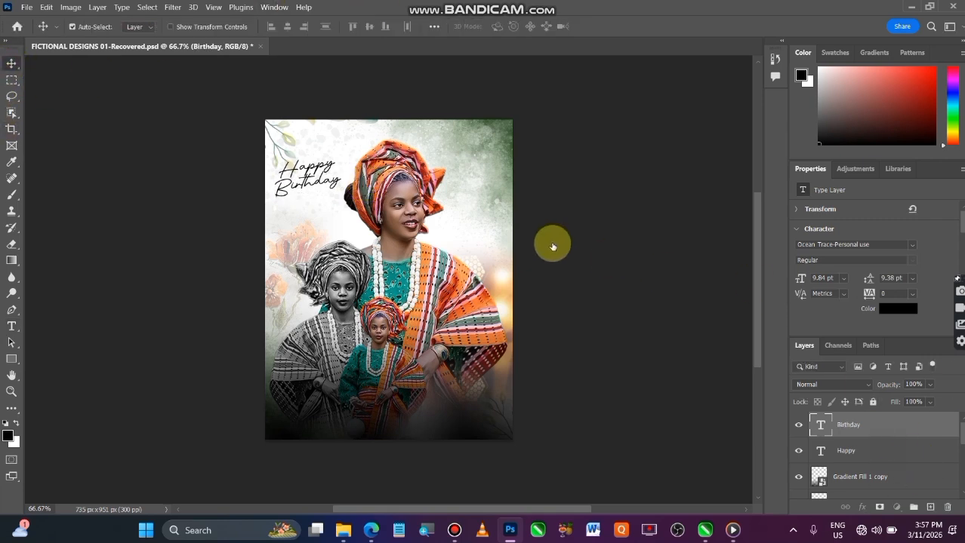
key("ctrl+t")
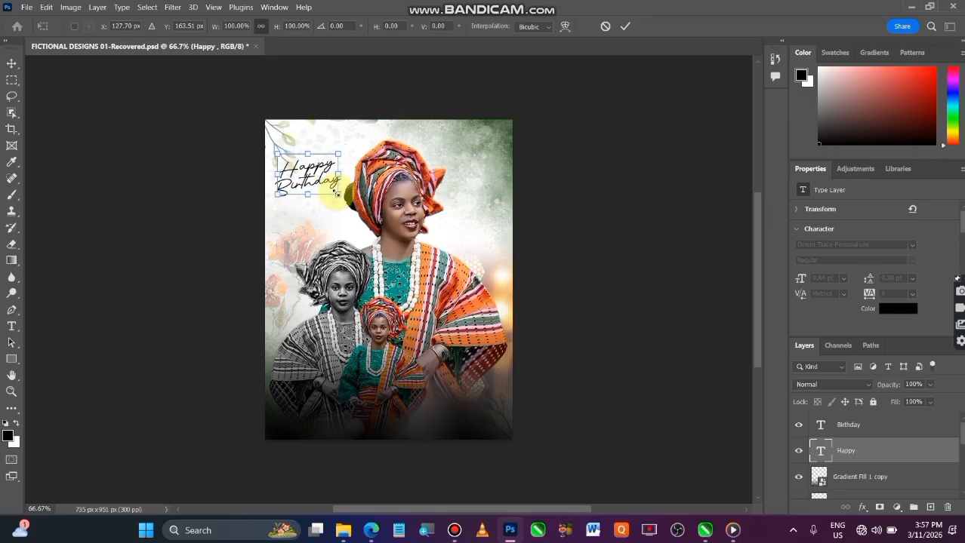
left_click_drag(337, 195, 318, 183)
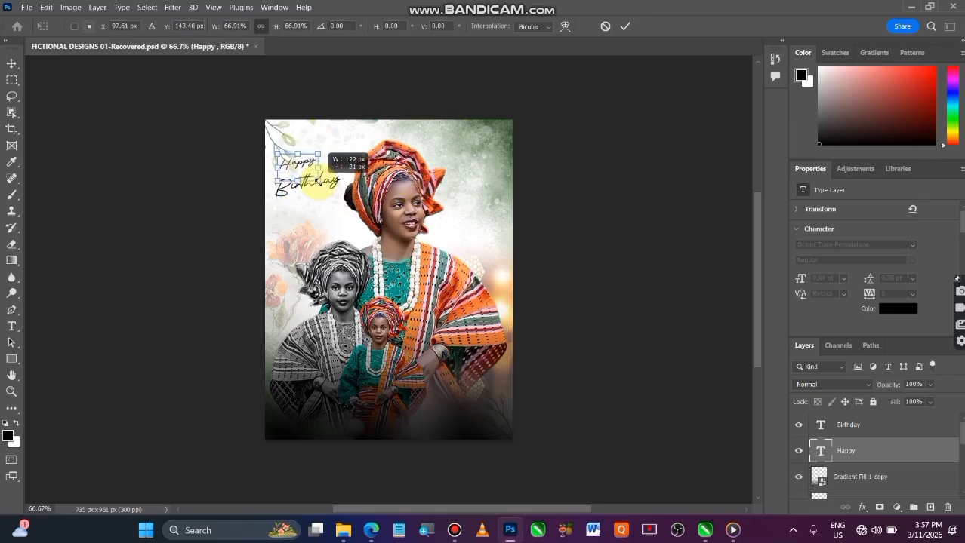
left_click(621, 27)
left_click_drag(311, 187, 308, 178)
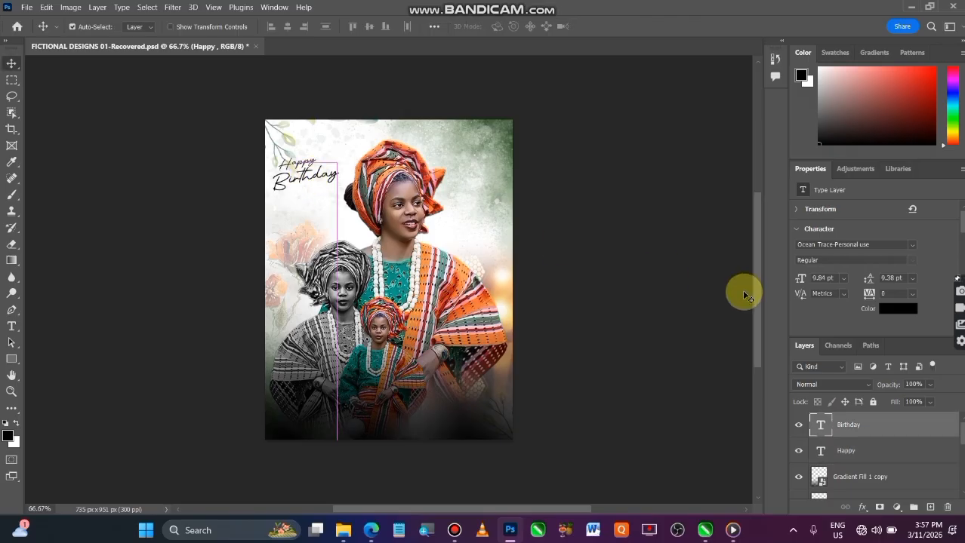
Scale the Happy and Birthday texts together to about 119.5% and rotate them about -4.25°, shifting them slightly down and right.
left_click(876, 456, "shift")
key("ctrl+t")
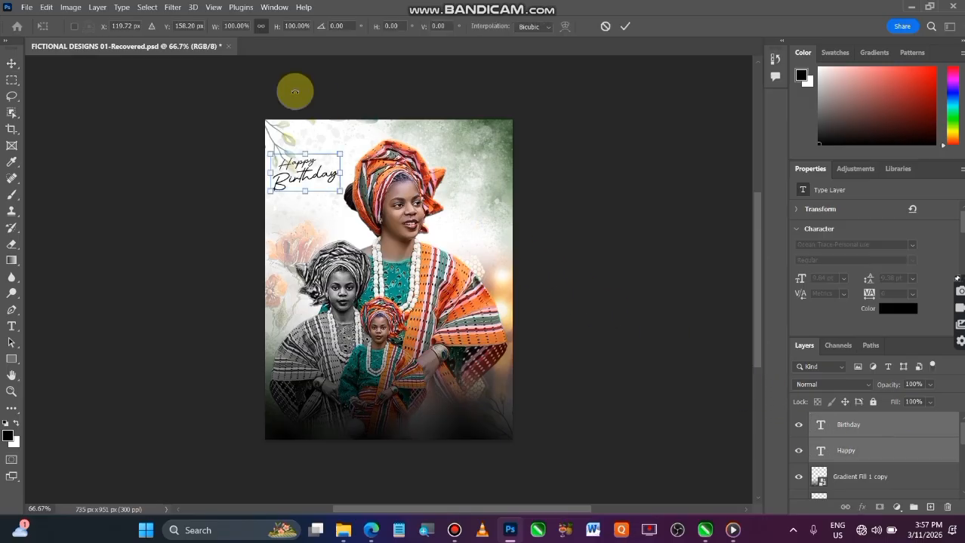
left_click_drag(340, 154, 353, 147)
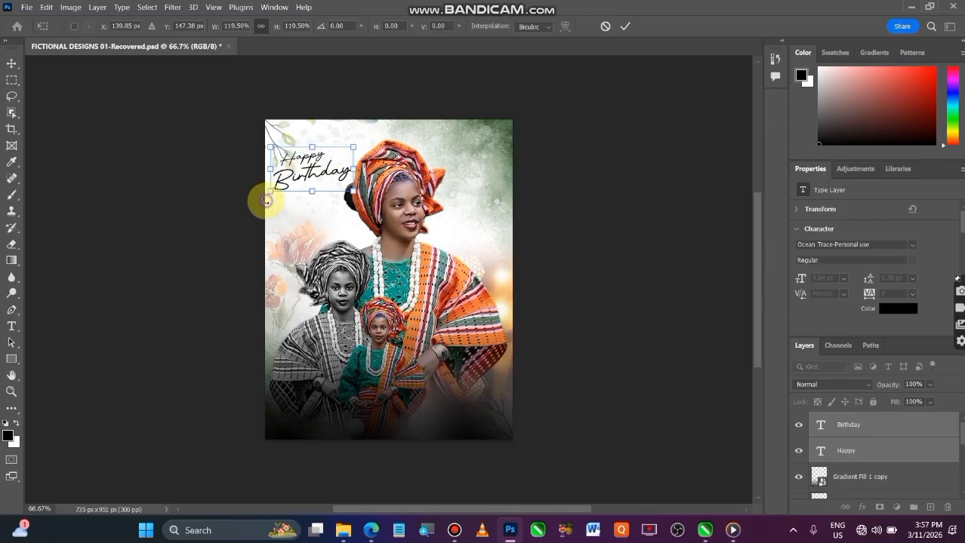
left_click_drag(266, 200, 270, 204)
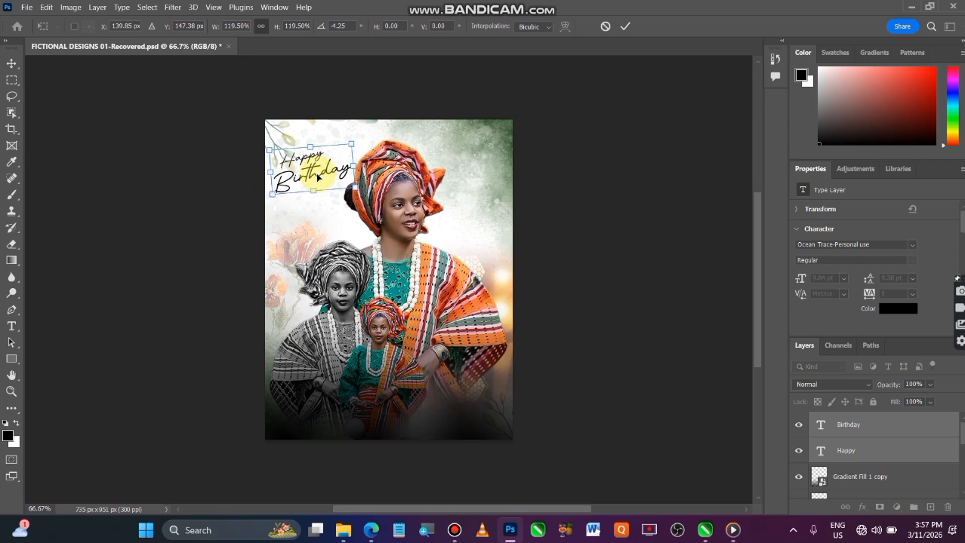
left_click_drag(319, 178, 323, 180)
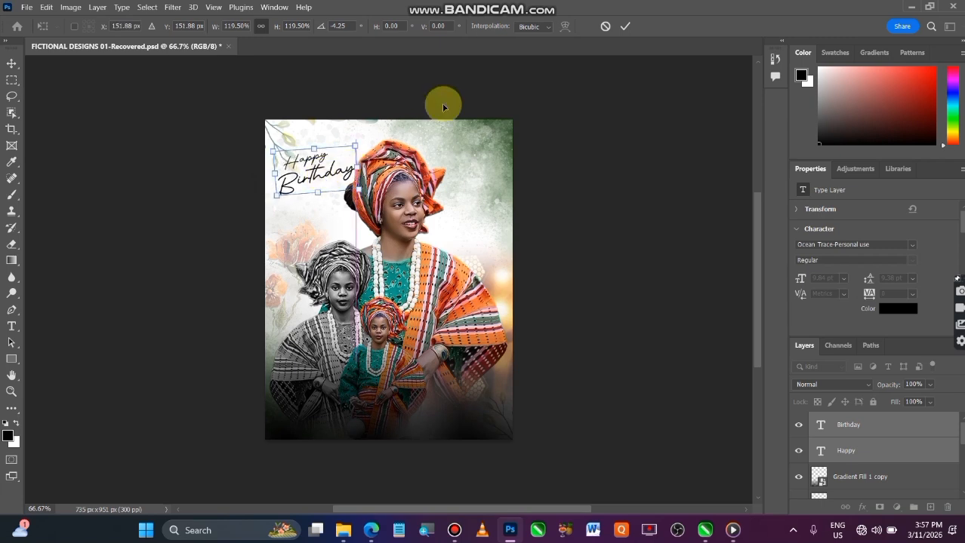
left_click(626, 27)
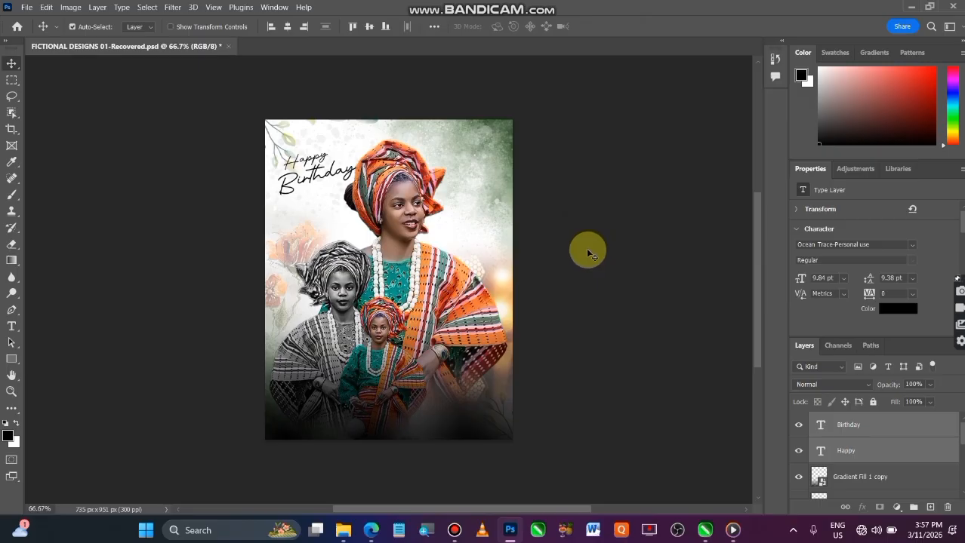
Nudge the Happy and Birthday texts slightly left, away from the main portrait's headwrap, and deselect them.
key("Left")
key("Left")
key("Left")
key("Left")
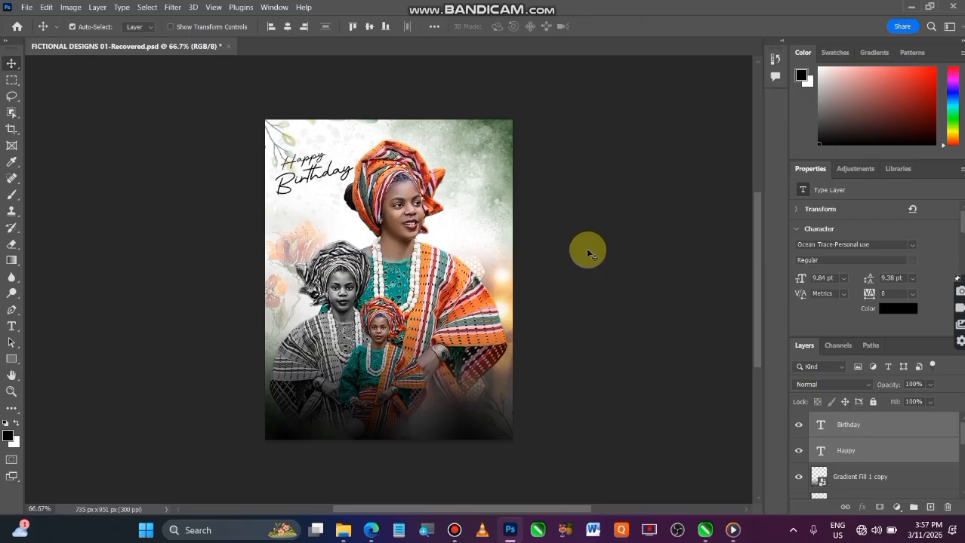
left_click(605, 267)
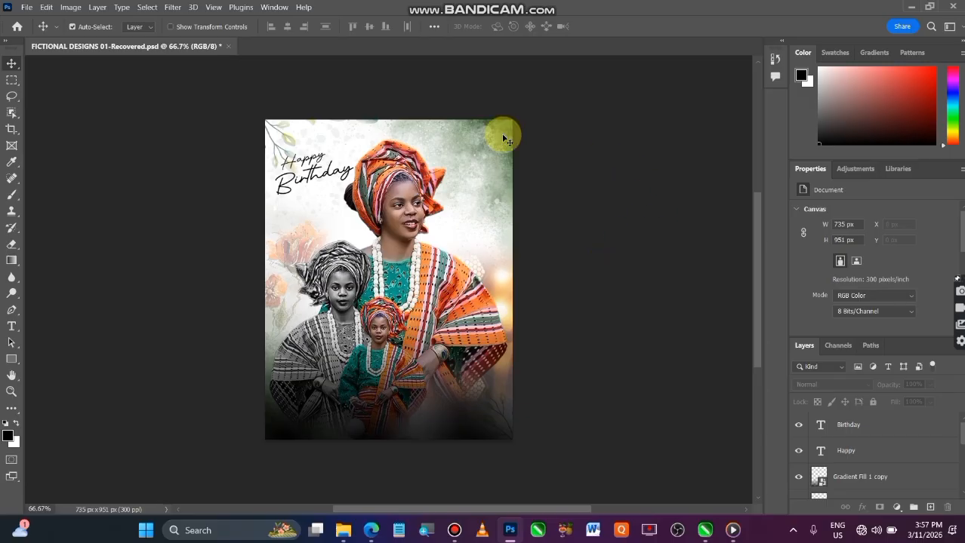
Convert the Happy and Birthday text layers together into one smart object.
left_click(896, 457)
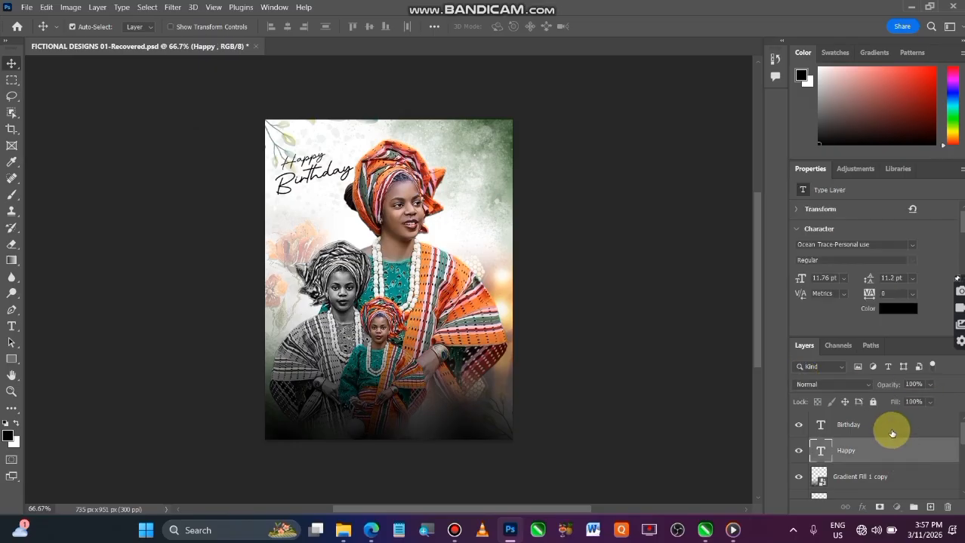
left_click(892, 432)
left_click(887, 439, "ctrl")
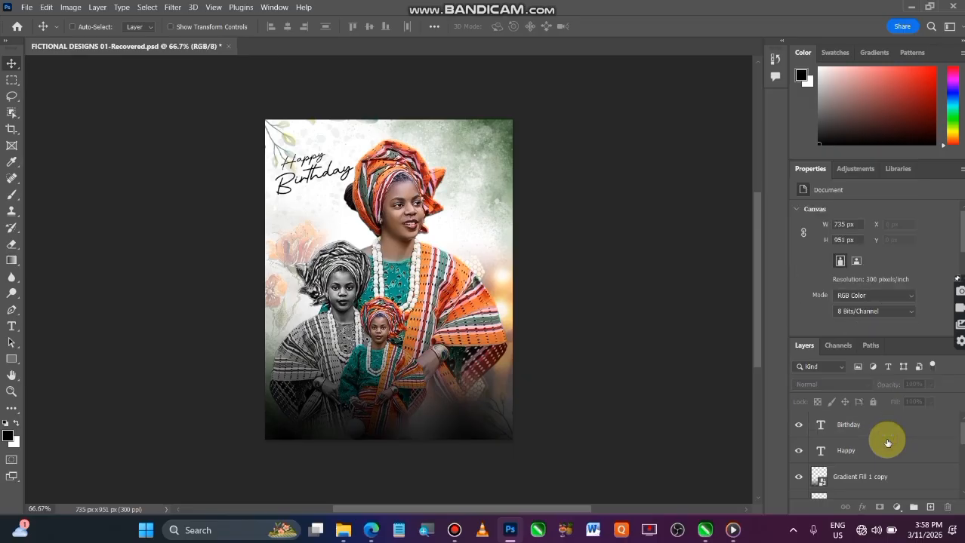
left_click(891, 451)
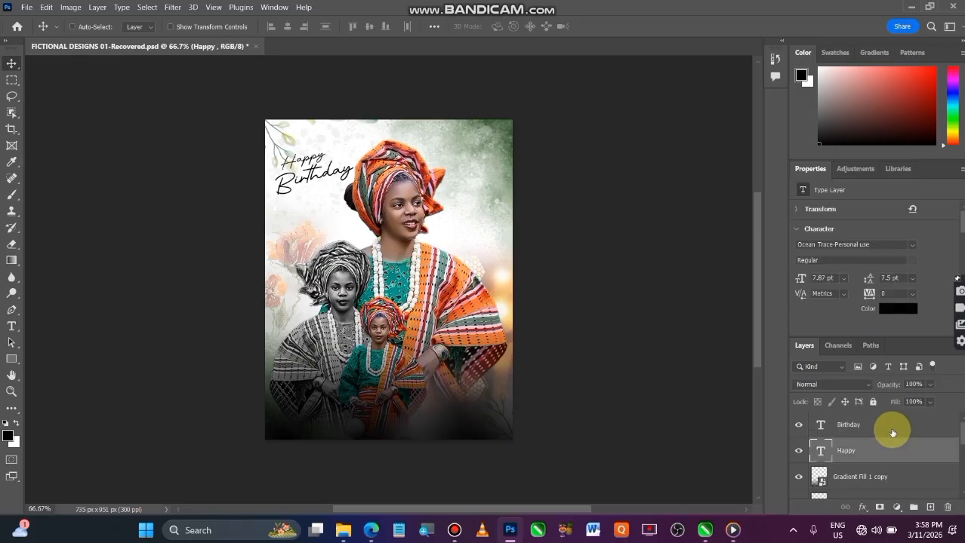
left_click(891, 432, "ctrl")
right_click(892, 432)
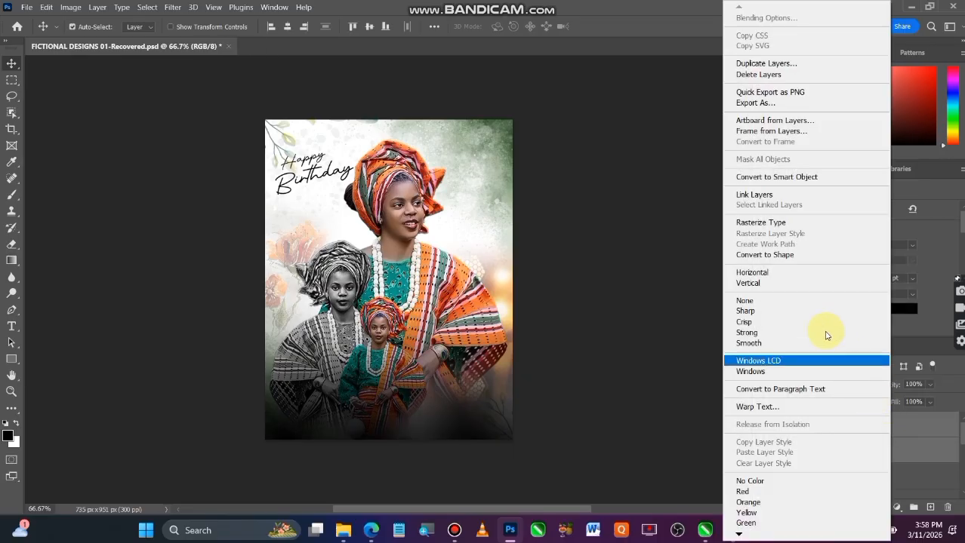
left_click(780, 177)
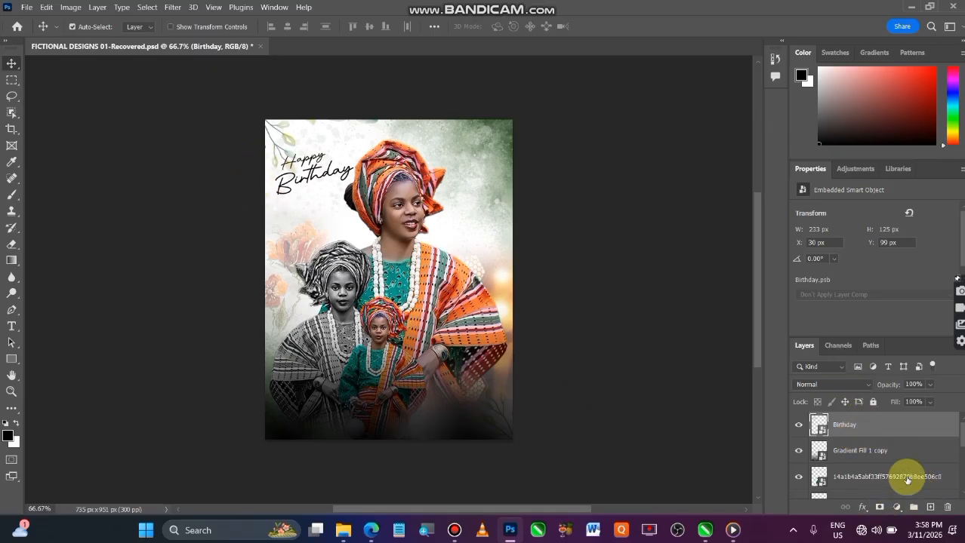
Add a Bevel & Emboss effect to the Birthday smart object with the Outer Bevel style, 1000% depth and 150 px size.
right_click(919, 426)
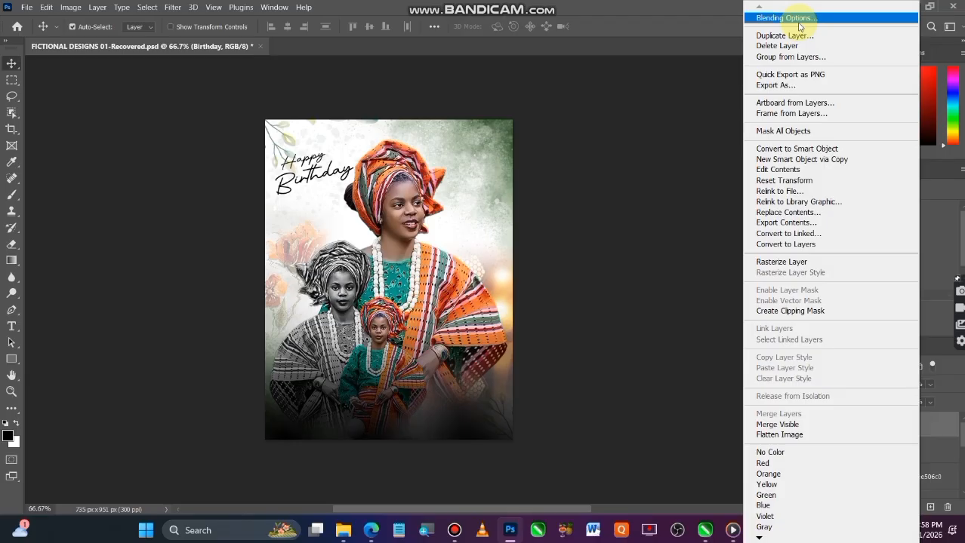
left_click(798, 22)
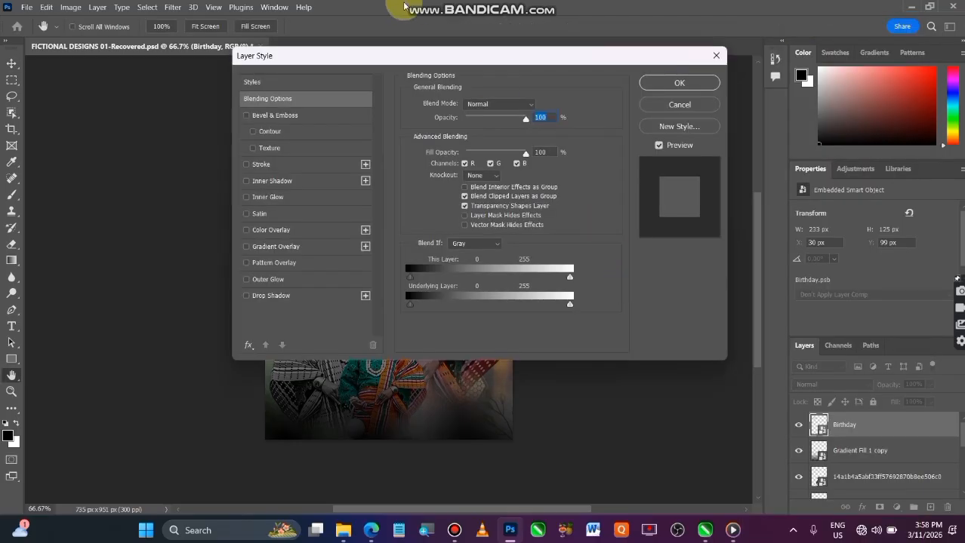
left_click_drag(370, 59, 564, 43)
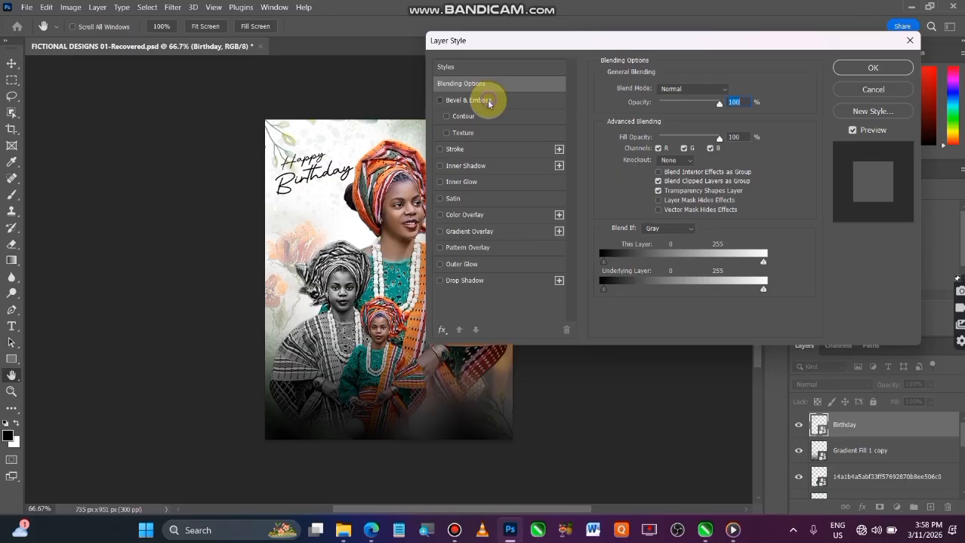
left_click(487, 100)
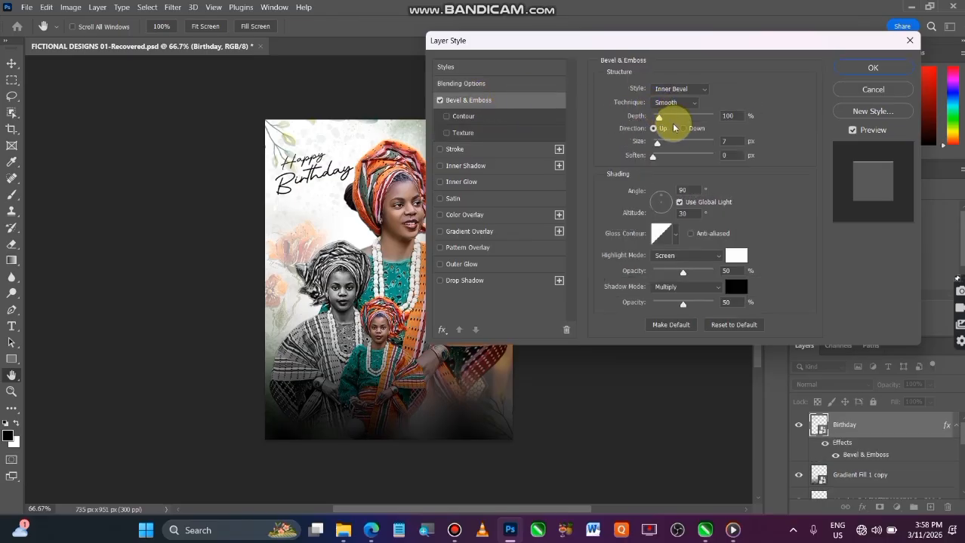
left_click_drag(659, 119, 730, 125)
left_click_drag(657, 143, 692, 146)
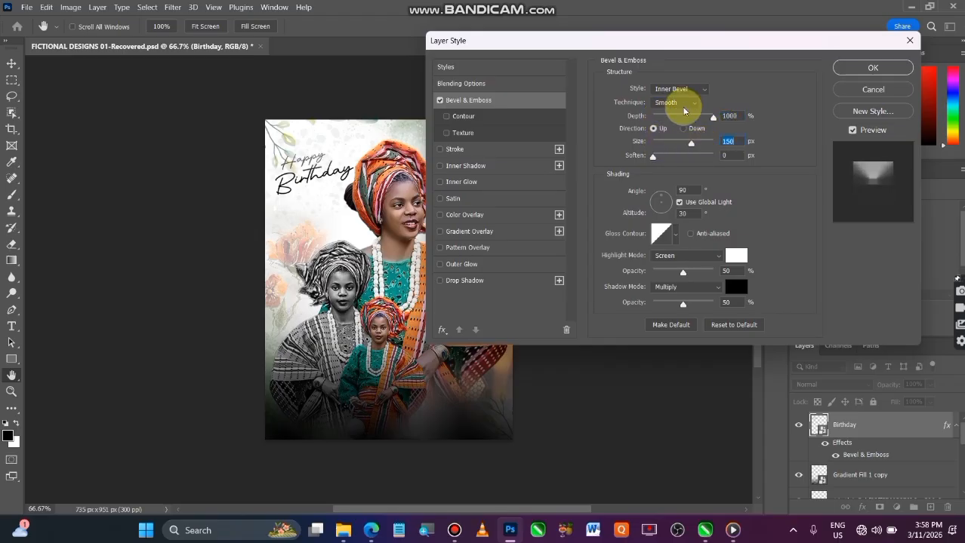
left_click(704, 91)
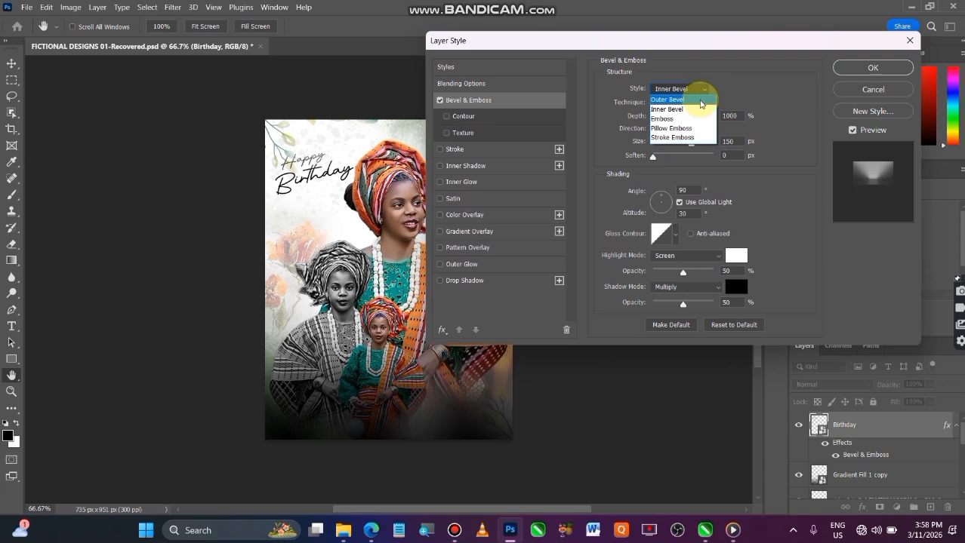
left_click(703, 100)
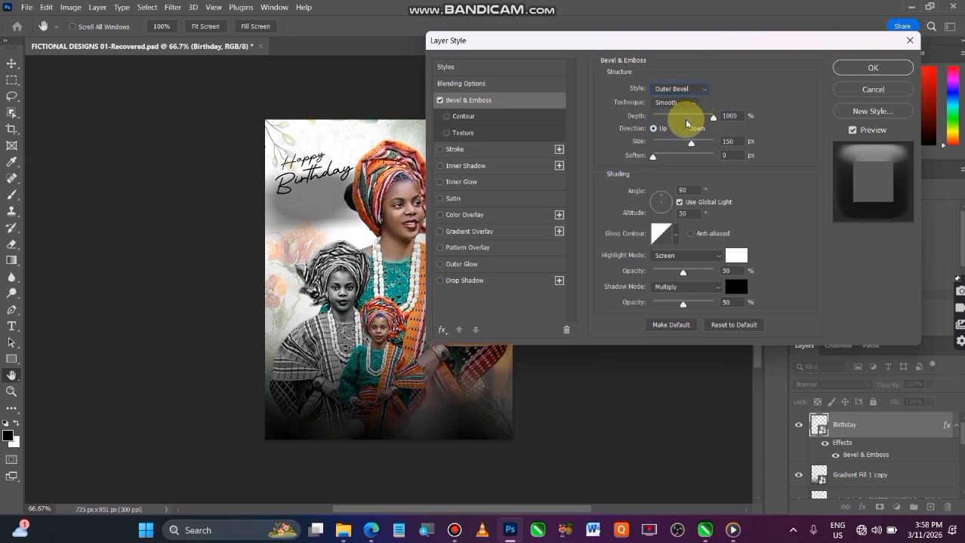
Set the bevel's size to 10 px, soften to 16 px and depth to 677%, and apply the effect.
left_click_drag(689, 144, 655, 180)
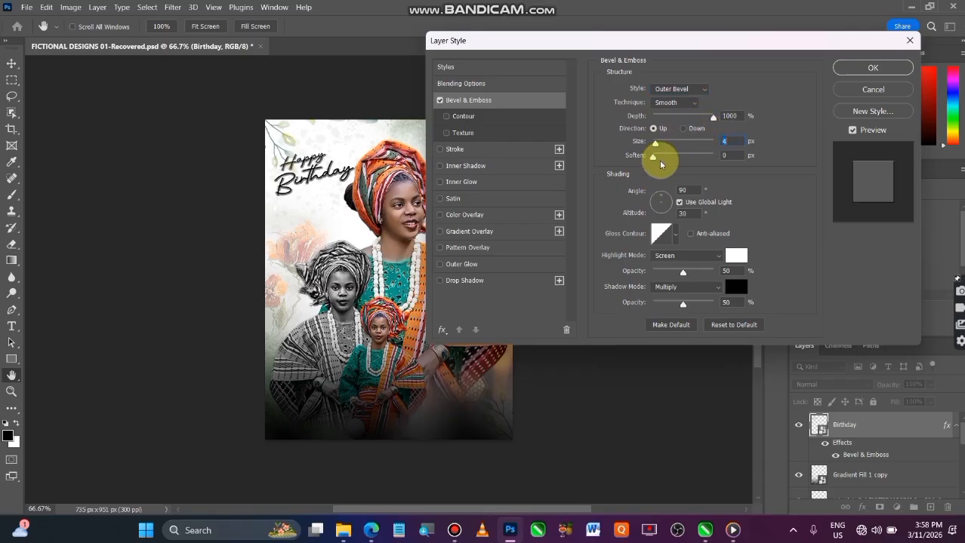
left_click_drag(651, 155, 713, 157)
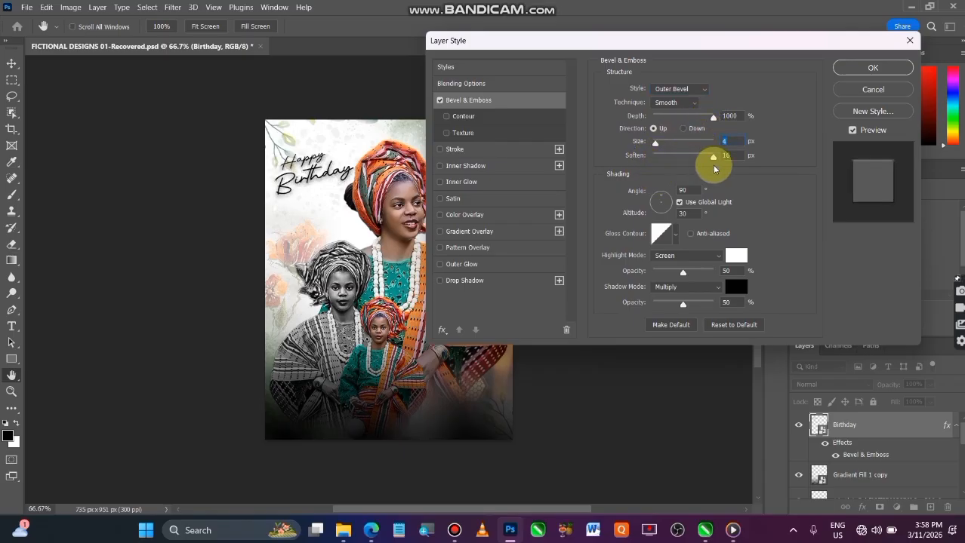
left_click_drag(653, 147, 658, 153)
left_click_drag(713, 117, 695, 134)
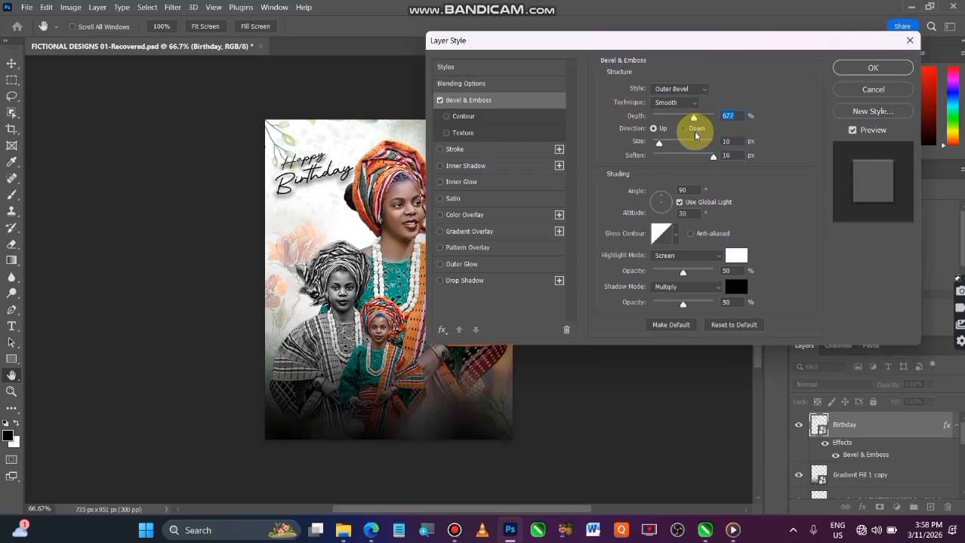
left_click(874, 68)
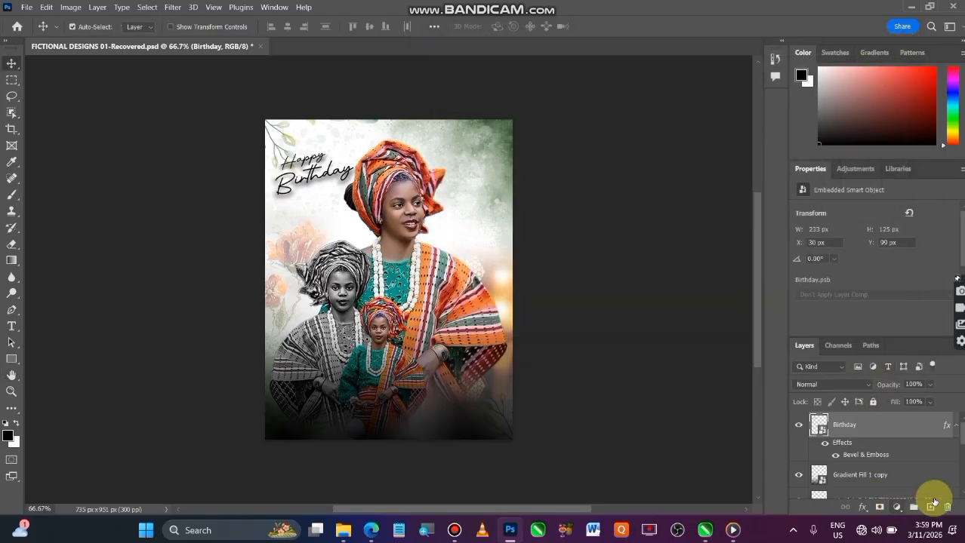
Add a Color Overlay to the Birthday smart object in dark red 862315, sampled from the main portrait's headwrap.
left_click(864, 509)
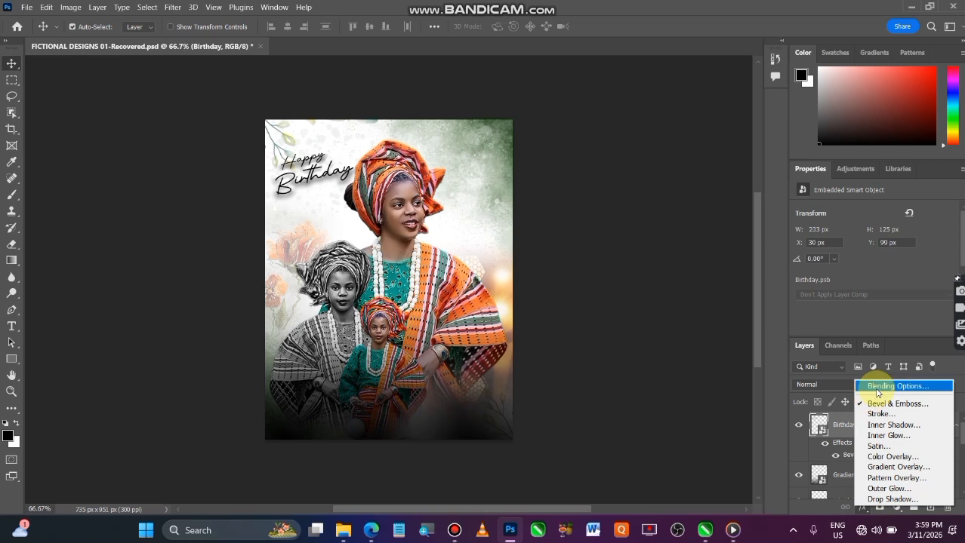
left_click(881, 387)
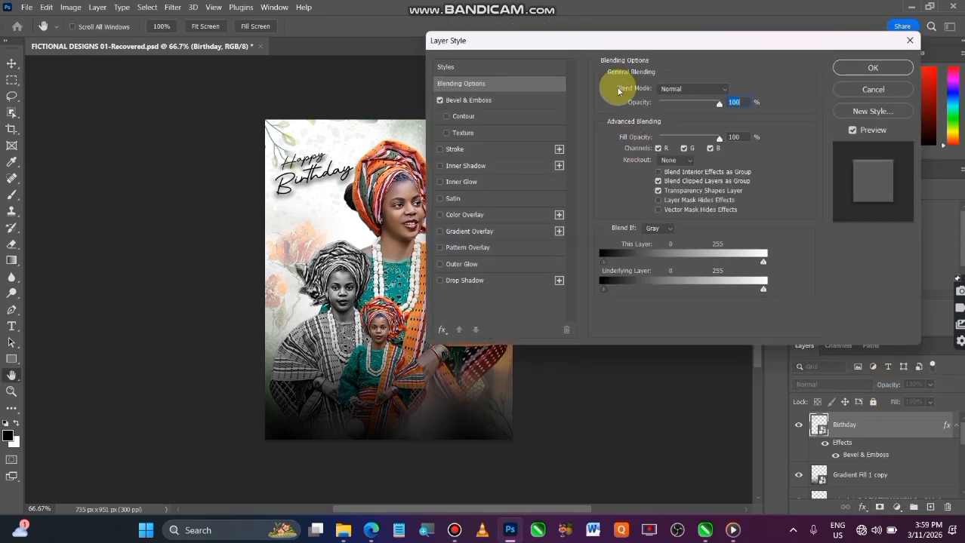
left_click_drag(626, 40, 708, 54)
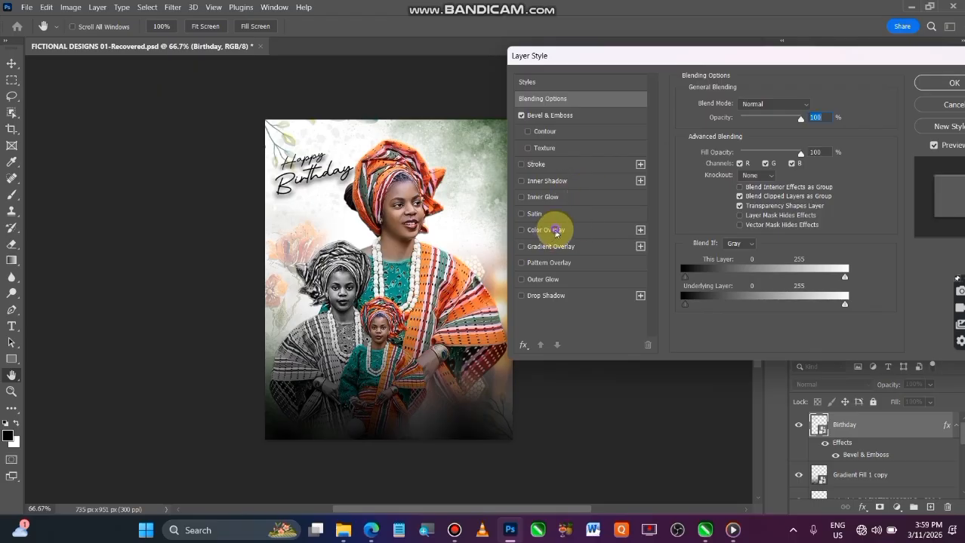
left_click(555, 230)
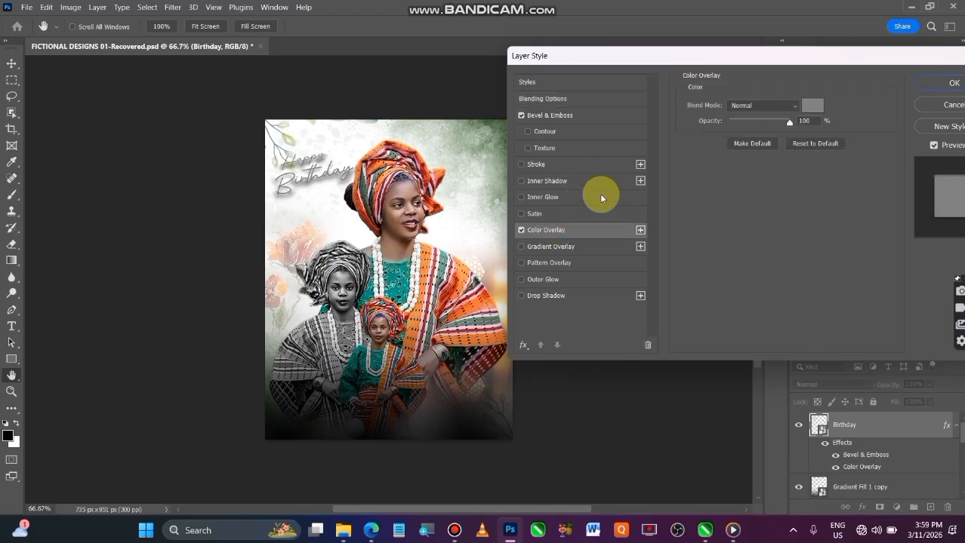
left_click(812, 105)
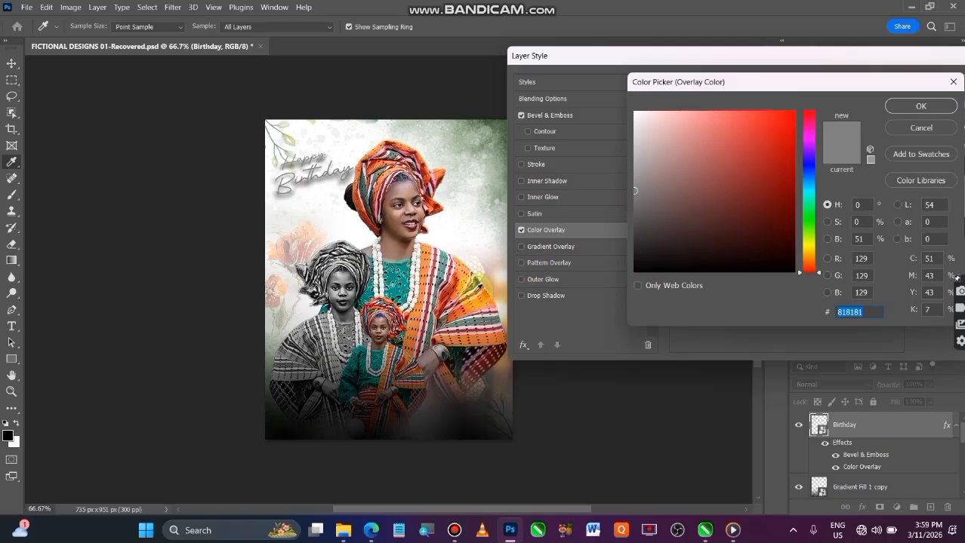
left_click(452, 287)
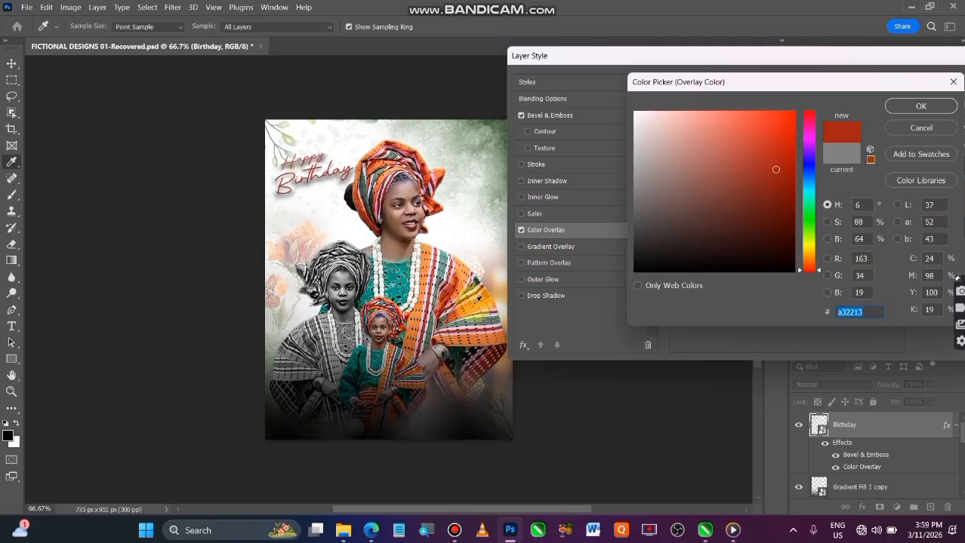
left_click(479, 302)
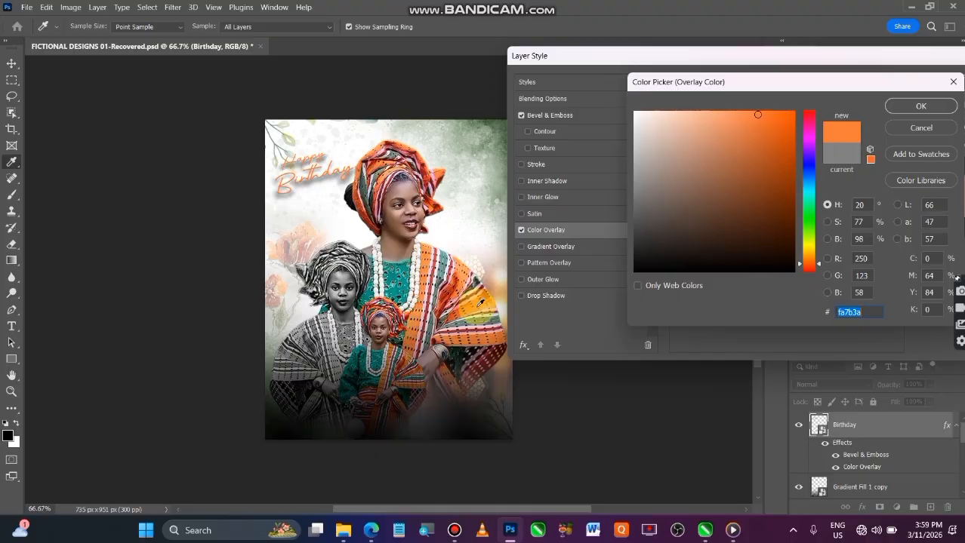
left_click(378, 225)
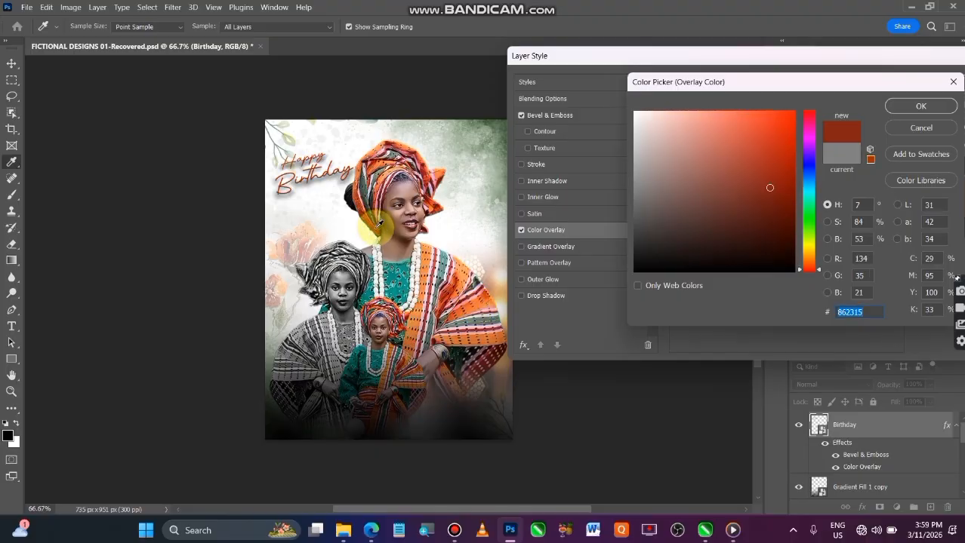
left_click(914, 101)
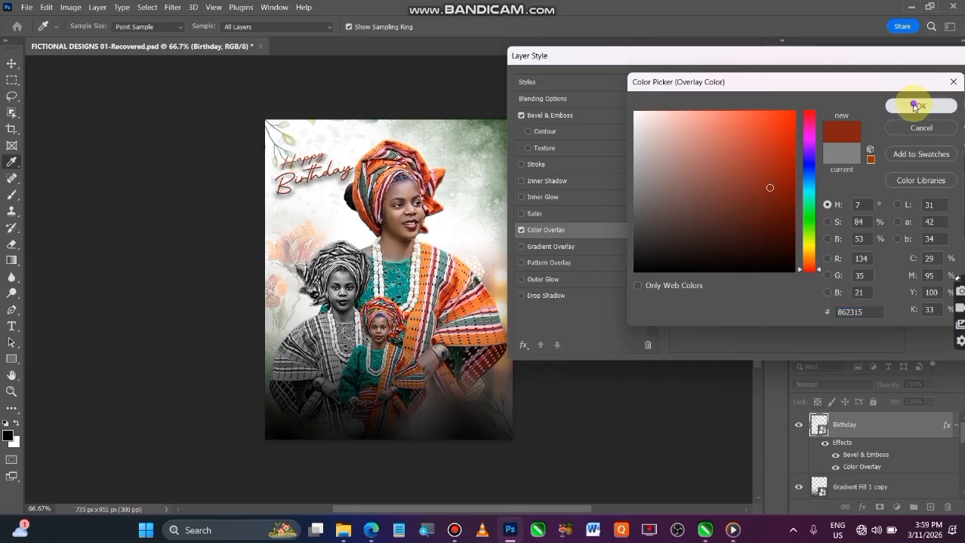
left_click(951, 80)
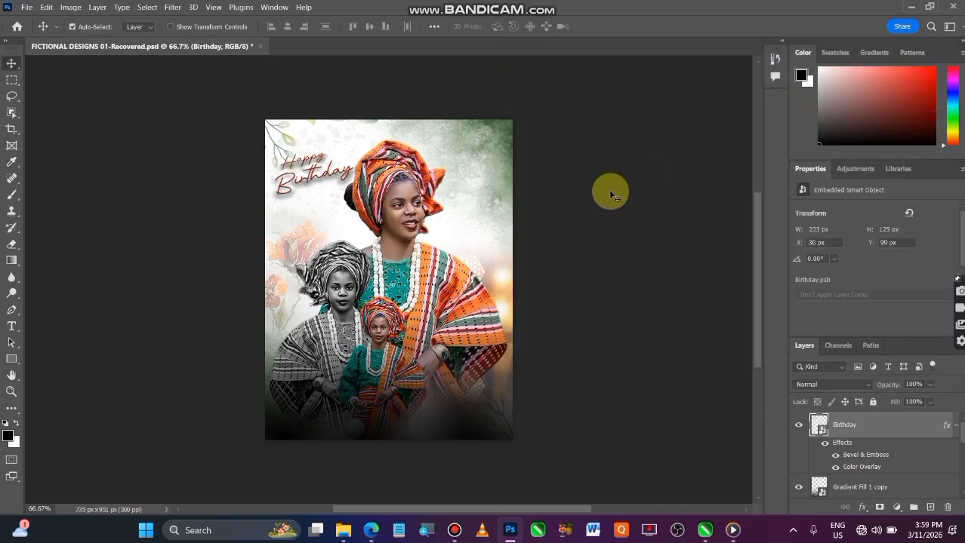
left_click(612, 196)
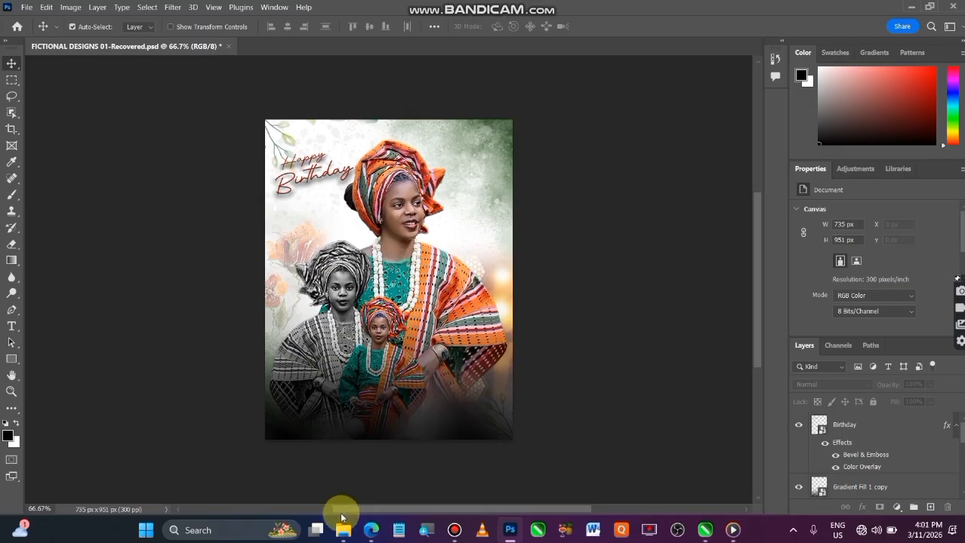
Switch to File Explorer and look through the Downloads folder for a decorative graphic to add to the poster.
left_click(343, 533)
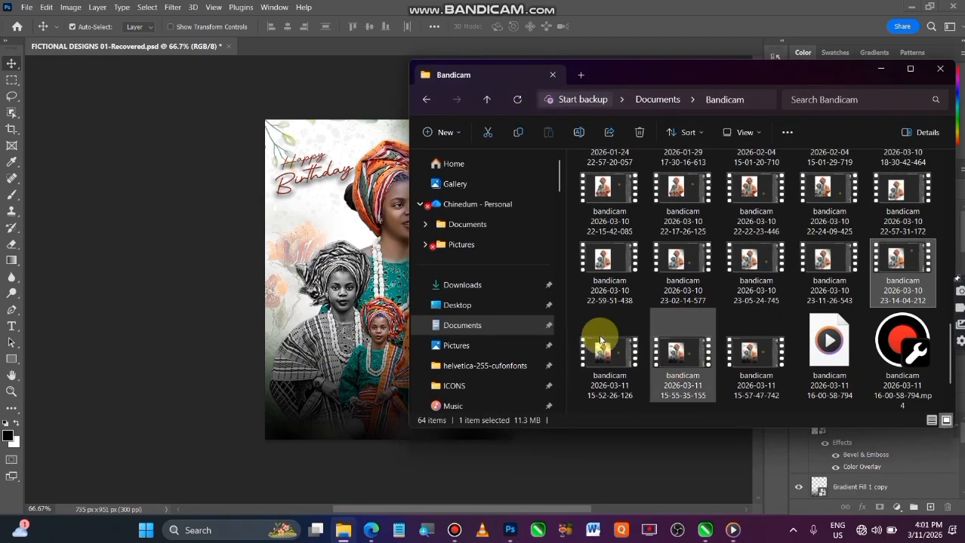
left_click(492, 306)
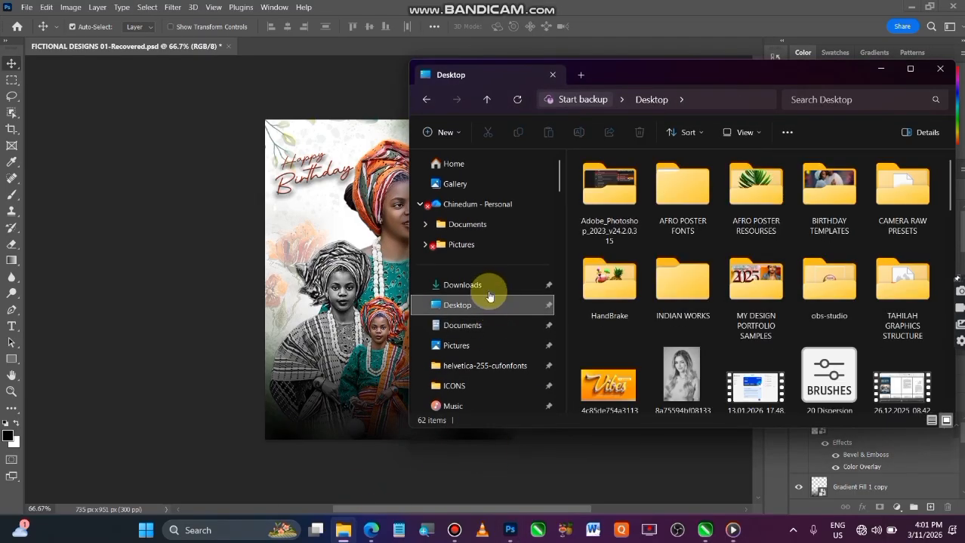
left_click(491, 286)
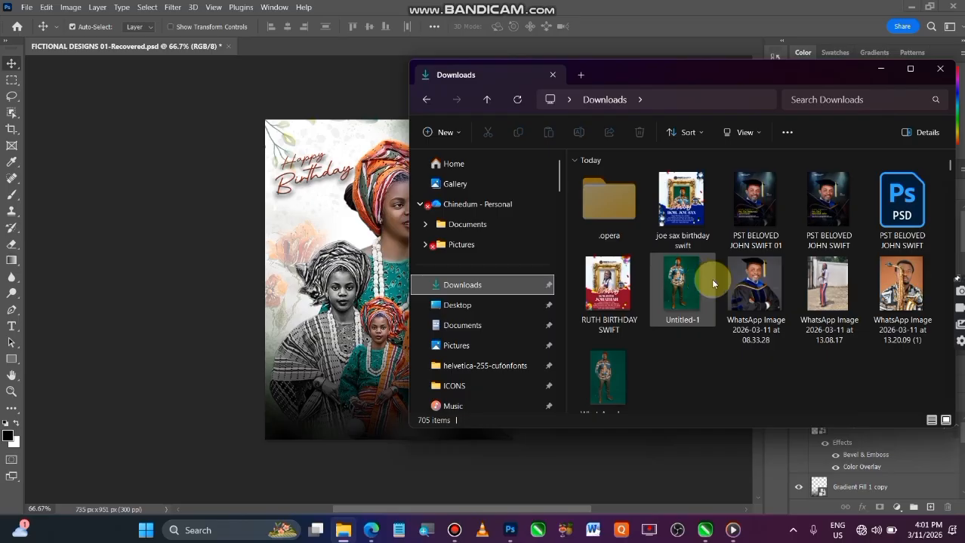
scroll(711, 279, "down", 5)
scroll(712, 283, "down", 15)
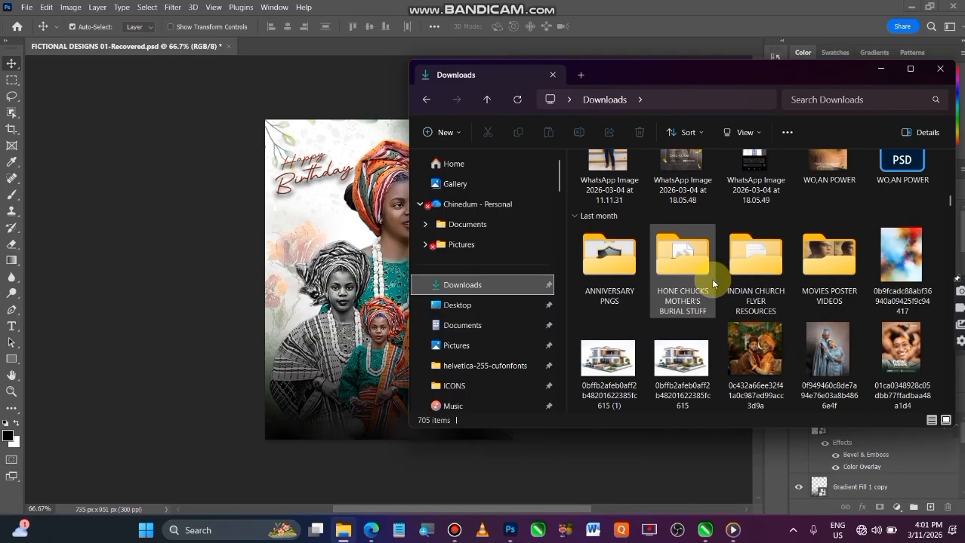
scroll(711, 283, "down", 10)
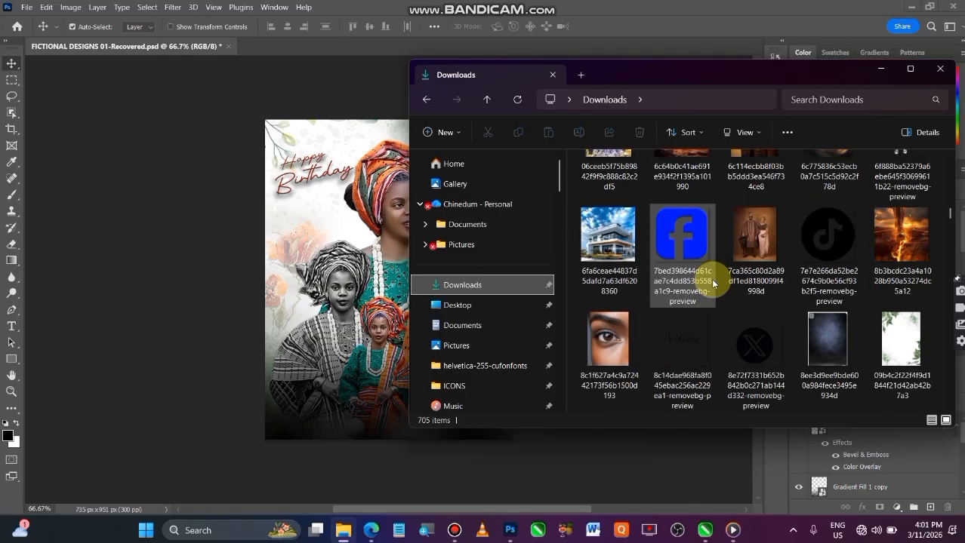
scroll(711, 283, "down", 10)
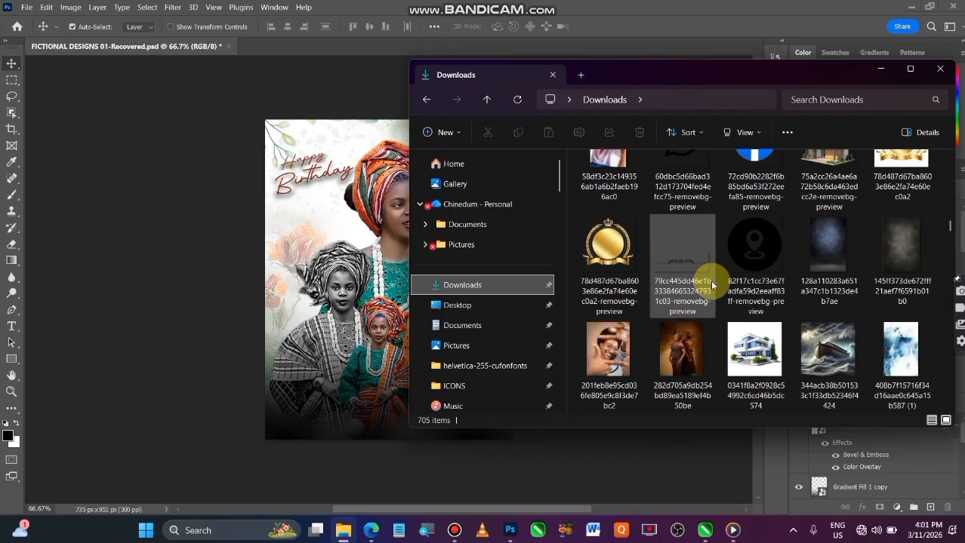
scroll(711, 283, "down", 1)
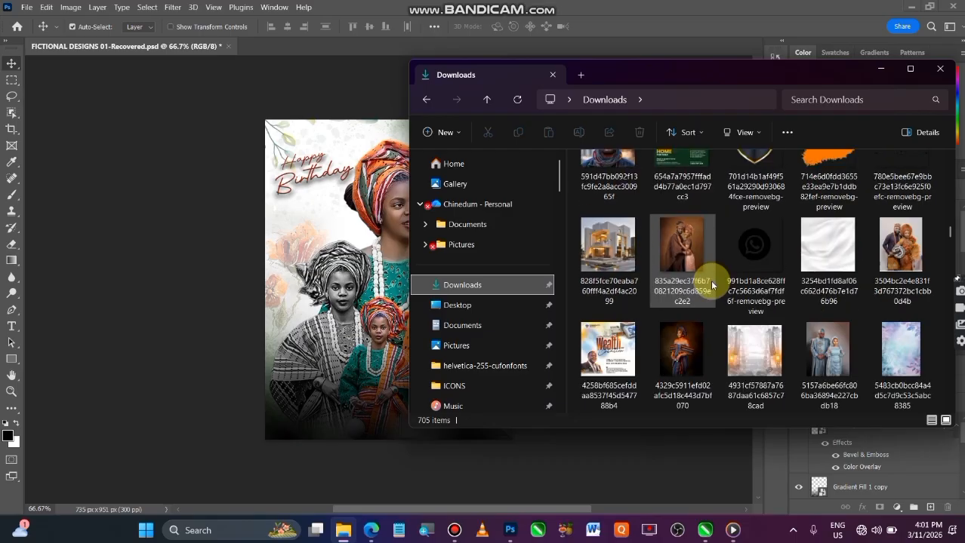
scroll(711, 284, "up", 1)
scroll(710, 280, "down", 6)
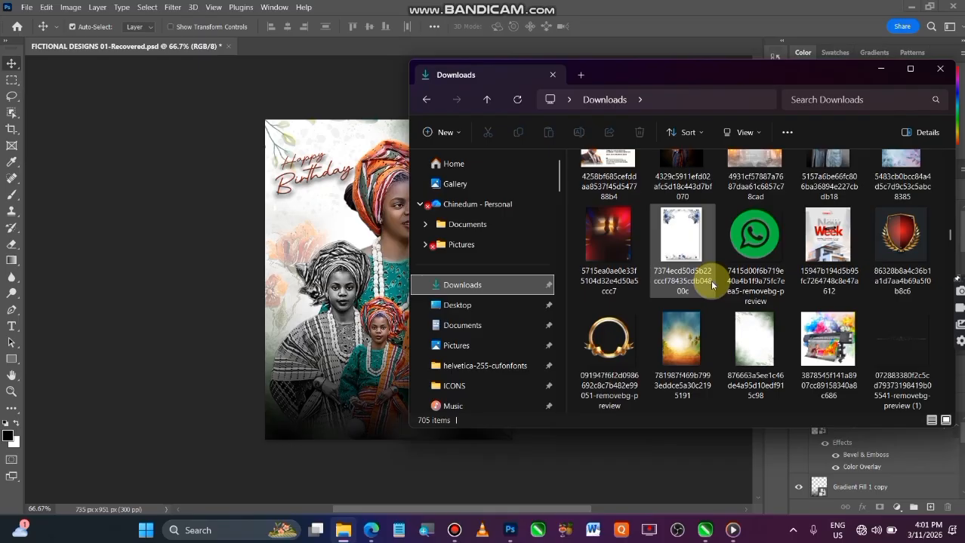
scroll(710, 280, "down", 3)
scroll(710, 280, "down", 5)
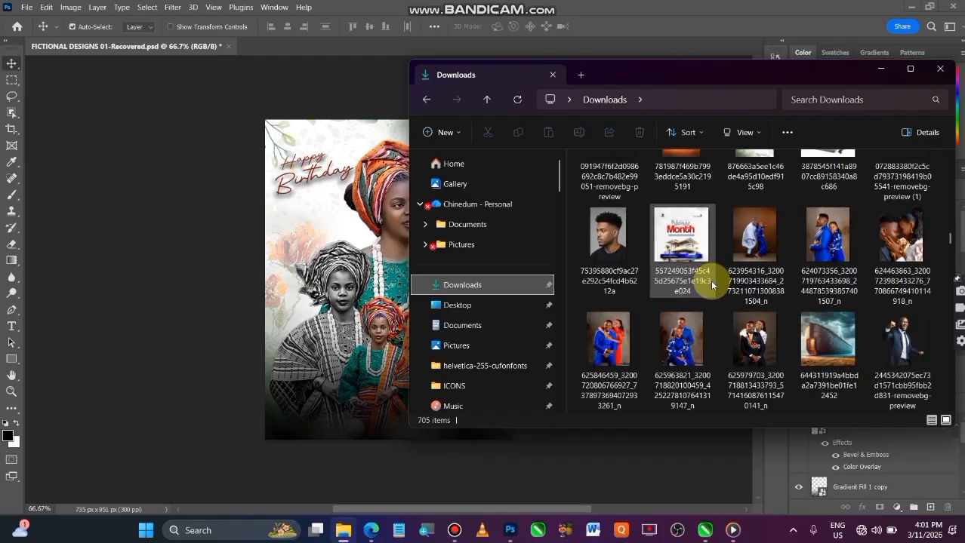
scroll(710, 280, "down", 2)
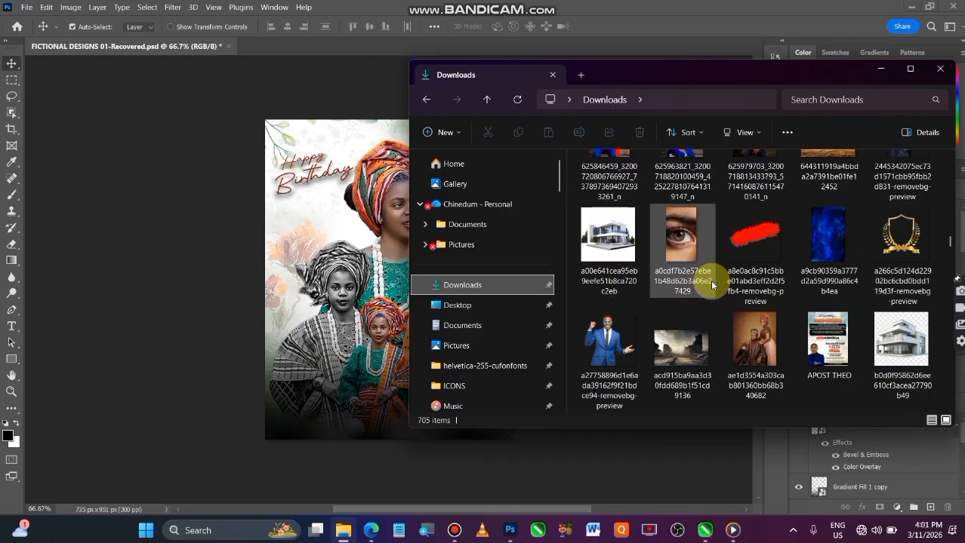
left_click(886, 253)
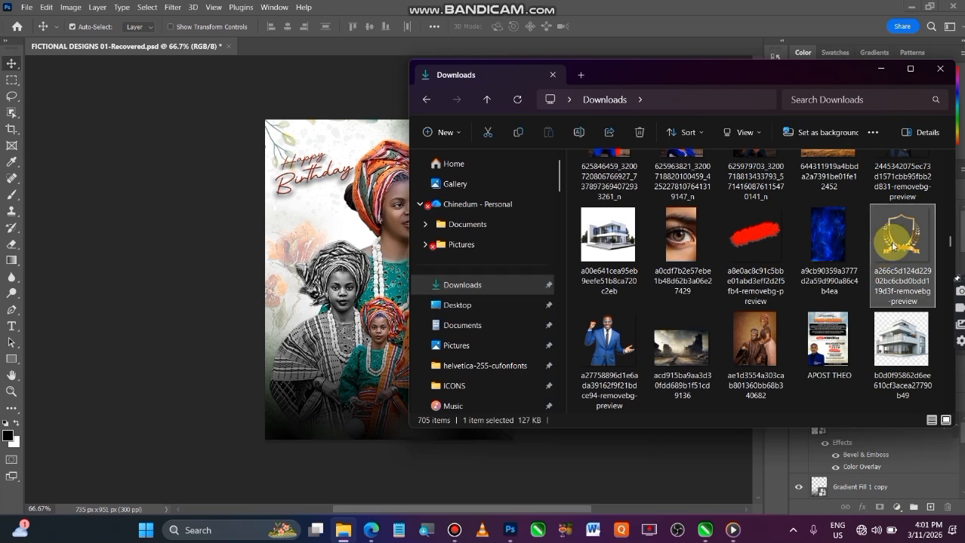
left_click_drag(892, 244, 312, 335)
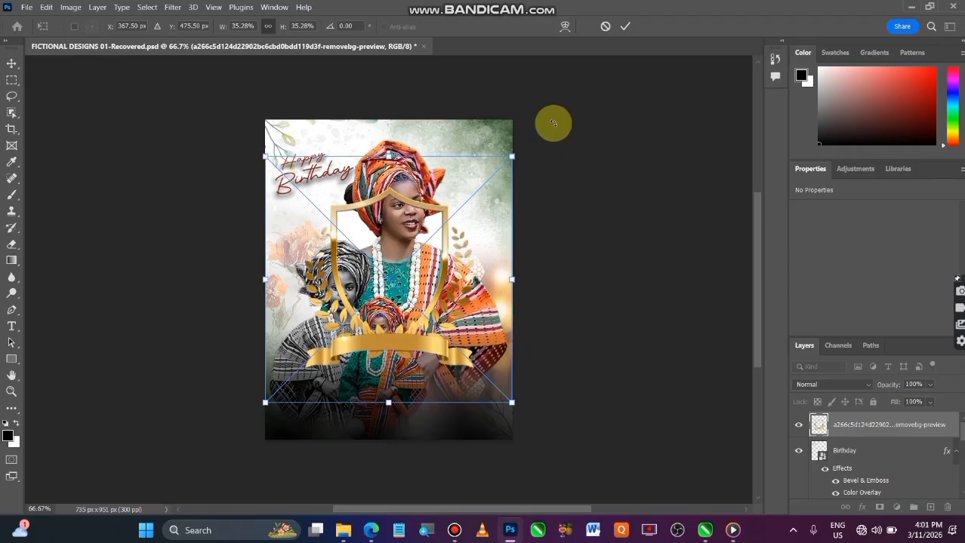
left_click_drag(511, 158, 385, 283)
left_click_drag(344, 327, 406, 281)
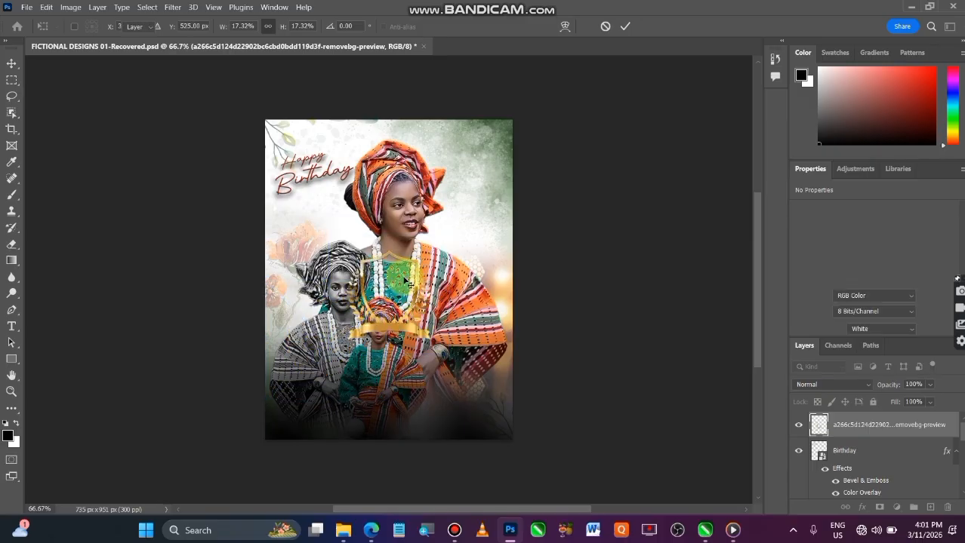
key("Escape")
Return to the Downloads folder in File Explorer to pick another graphic for the poster.
left_click(343, 531)
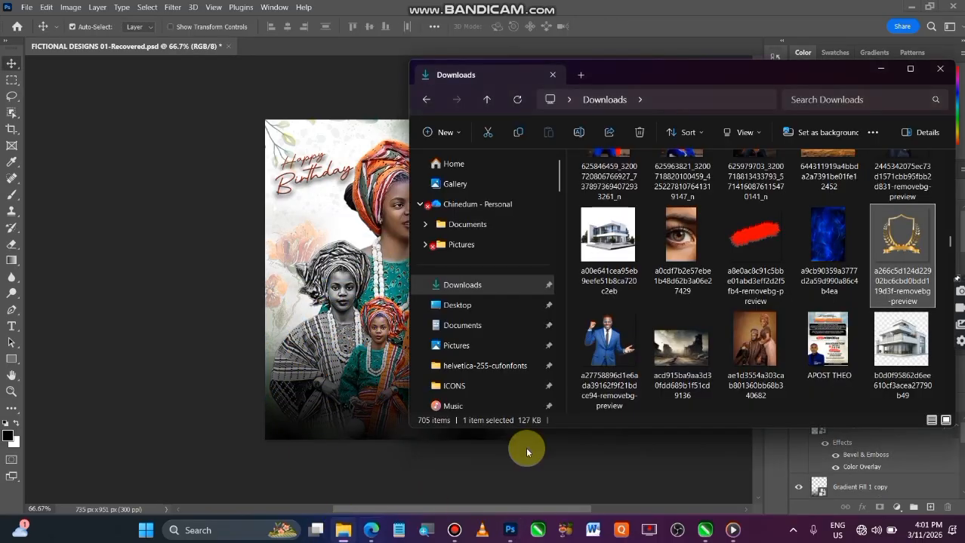